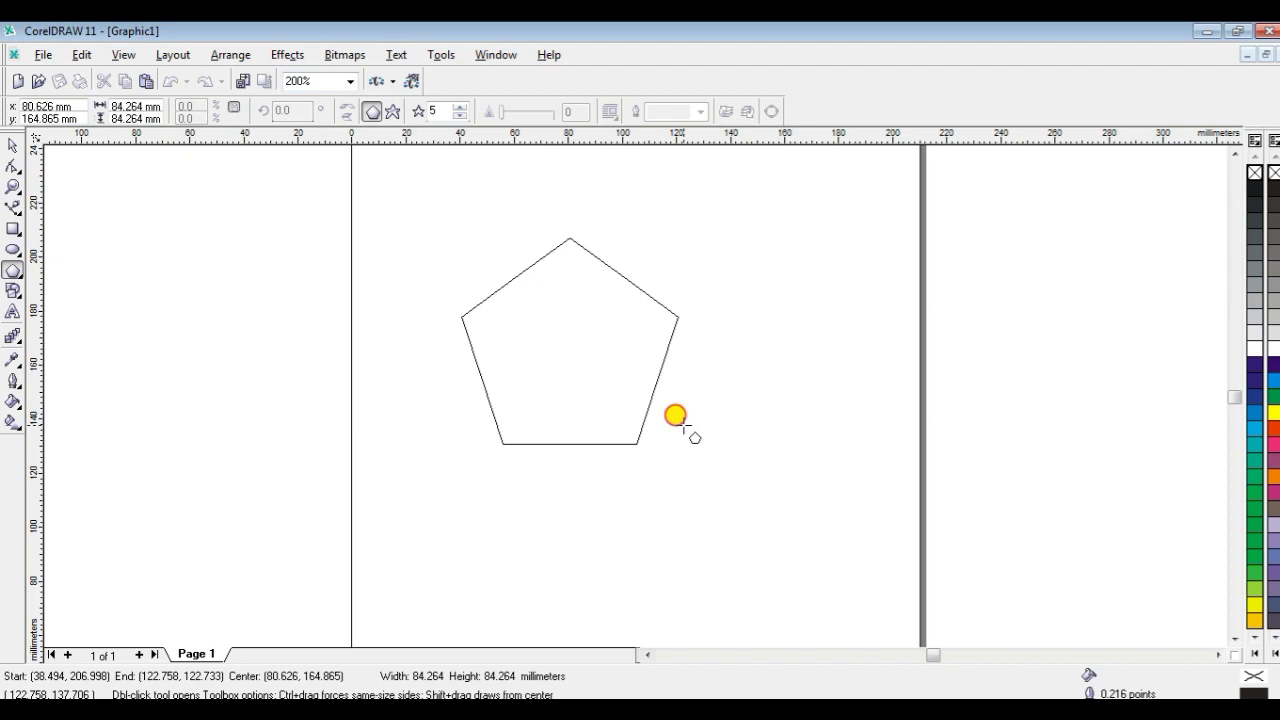
# Draw a regular pentagon about 80 mm wide and 76 mm tall, and pull an edge's midpoint node inward to form a five-pointed star
pyautogui.moveTo(682, 424); pyautogui.dragTo(684, 426)
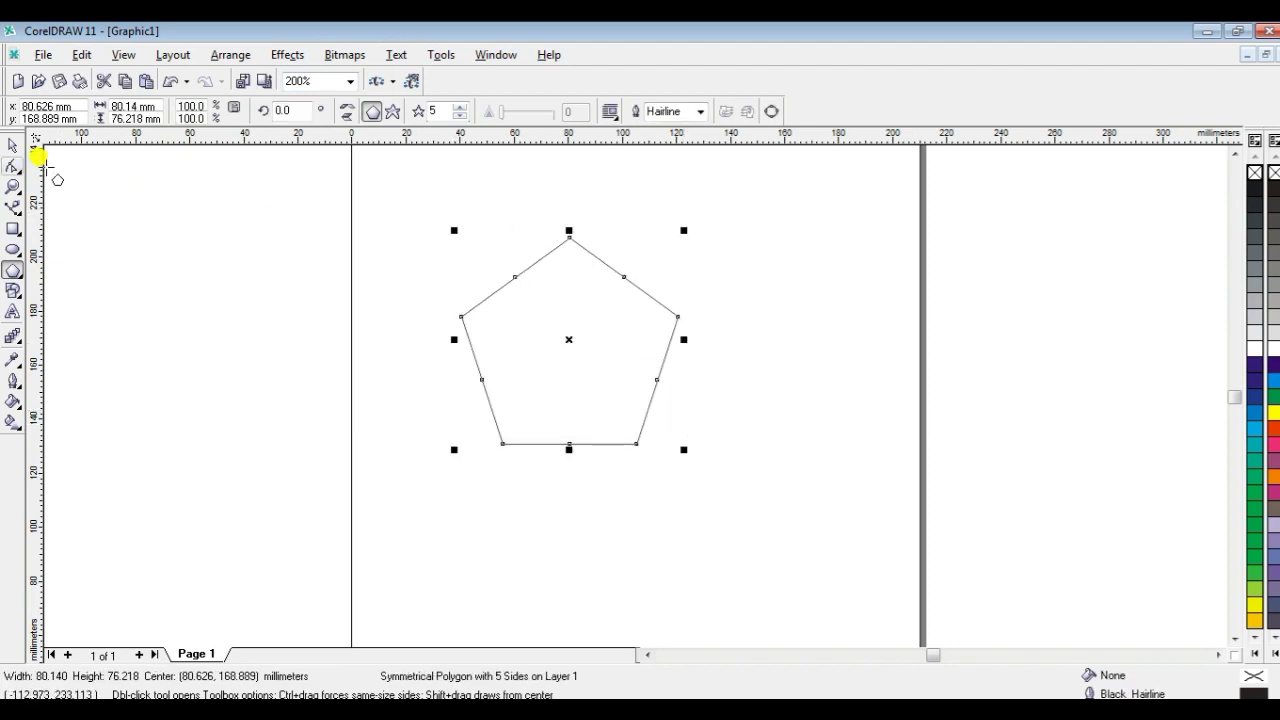
pyautogui.click(12, 146)
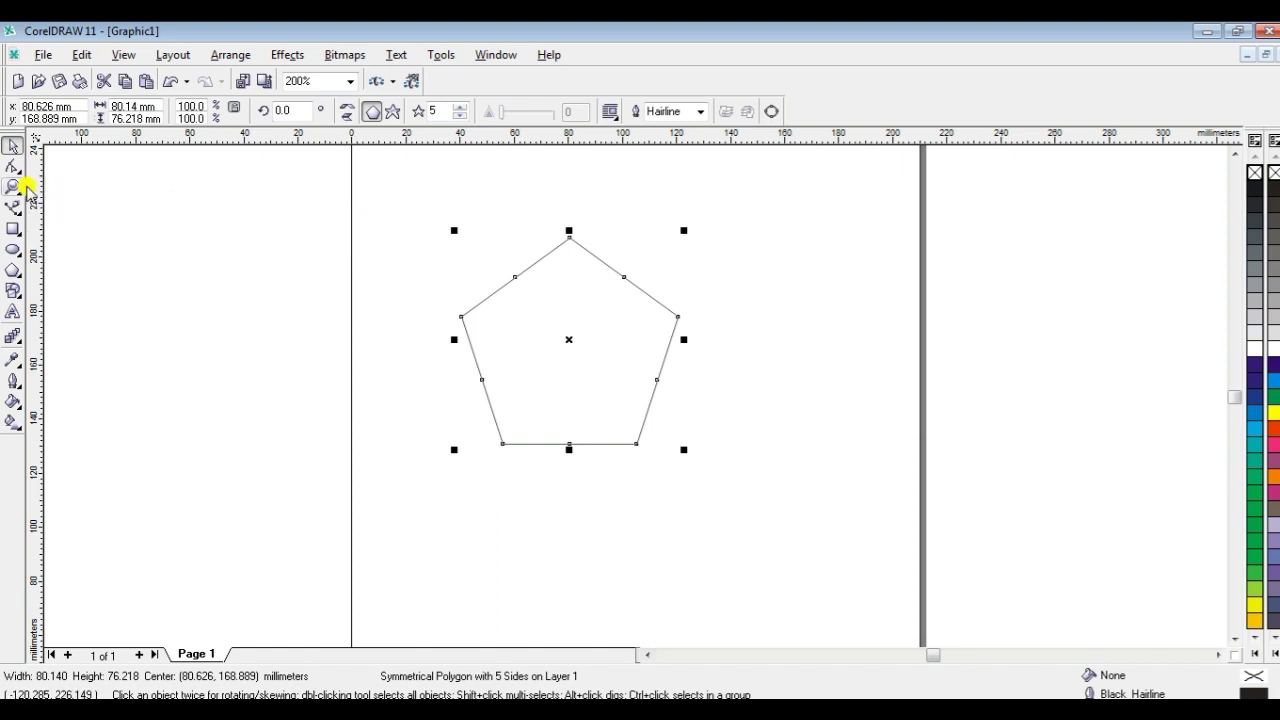
pyautogui.click(20, 170)
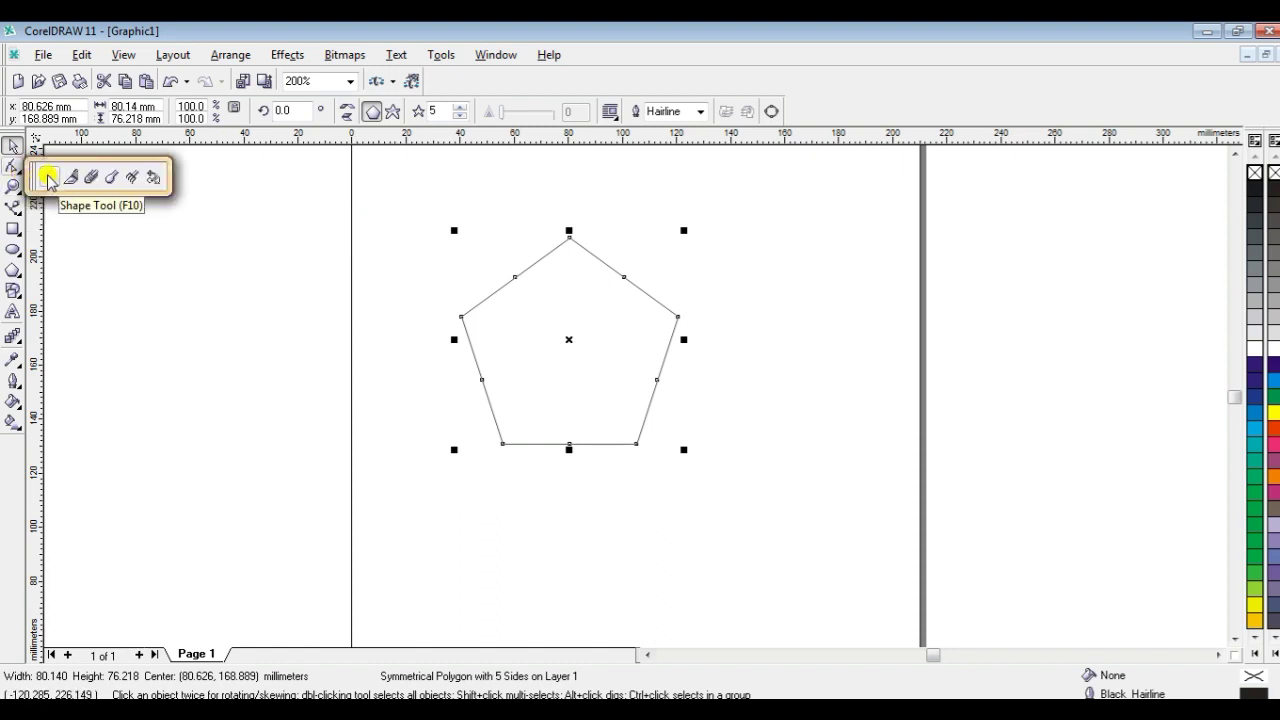
pyautogui.click(48, 177)
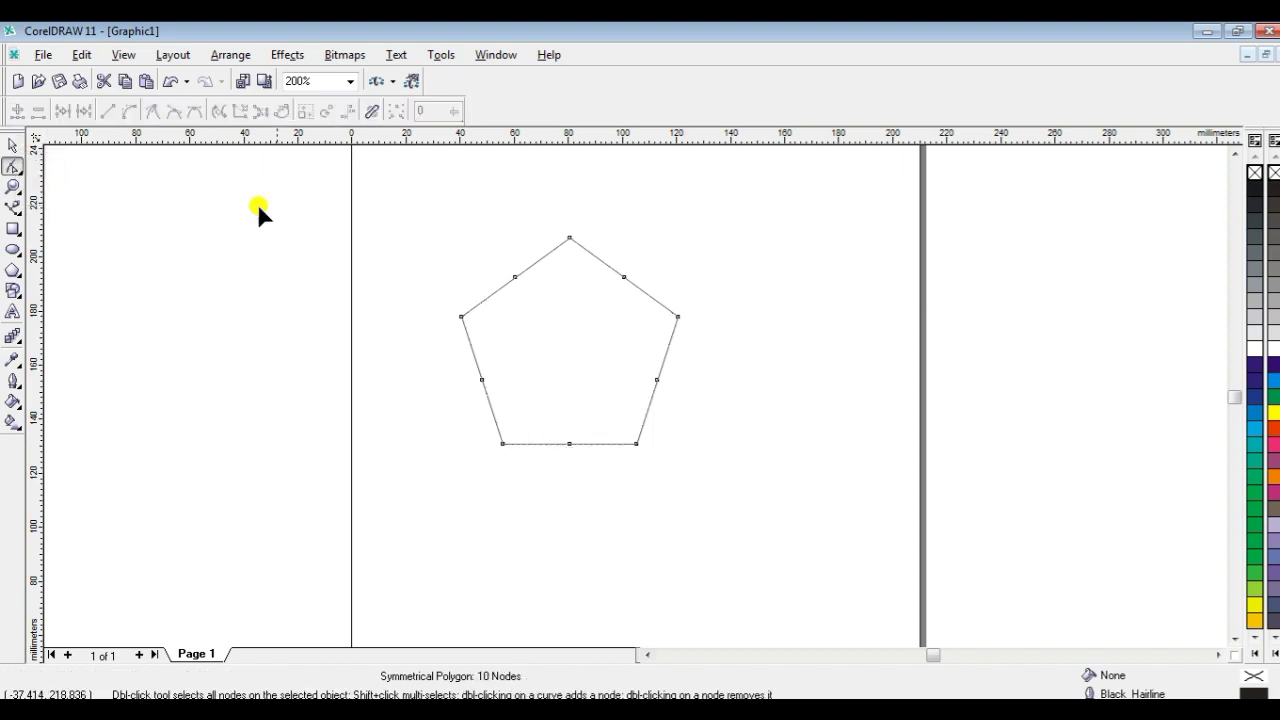
pyautogui.click(622, 284)
pyautogui.moveTo(622, 279); pyautogui.dragTo(592, 318)
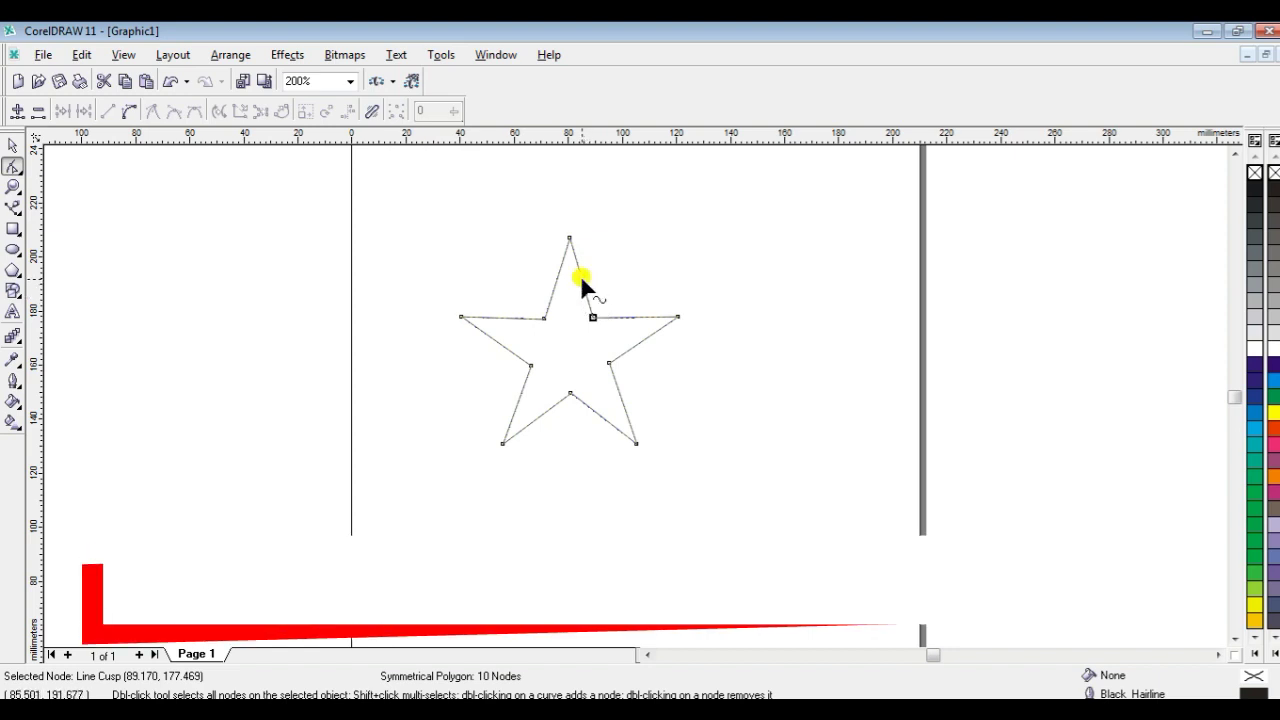
# Convert the right edge of the star's top point to a curve and bend it outward into a rounded petal side
pyautogui.click(581, 277)
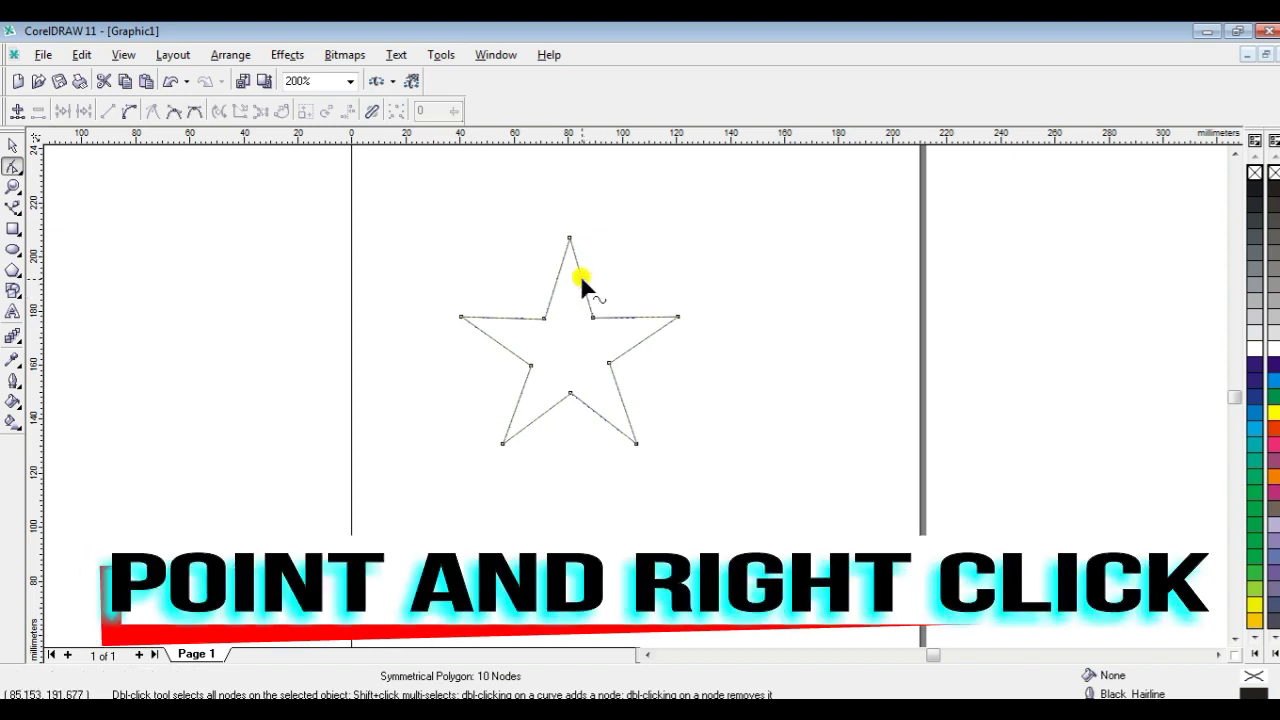
pyautogui.rightClick(581, 277)
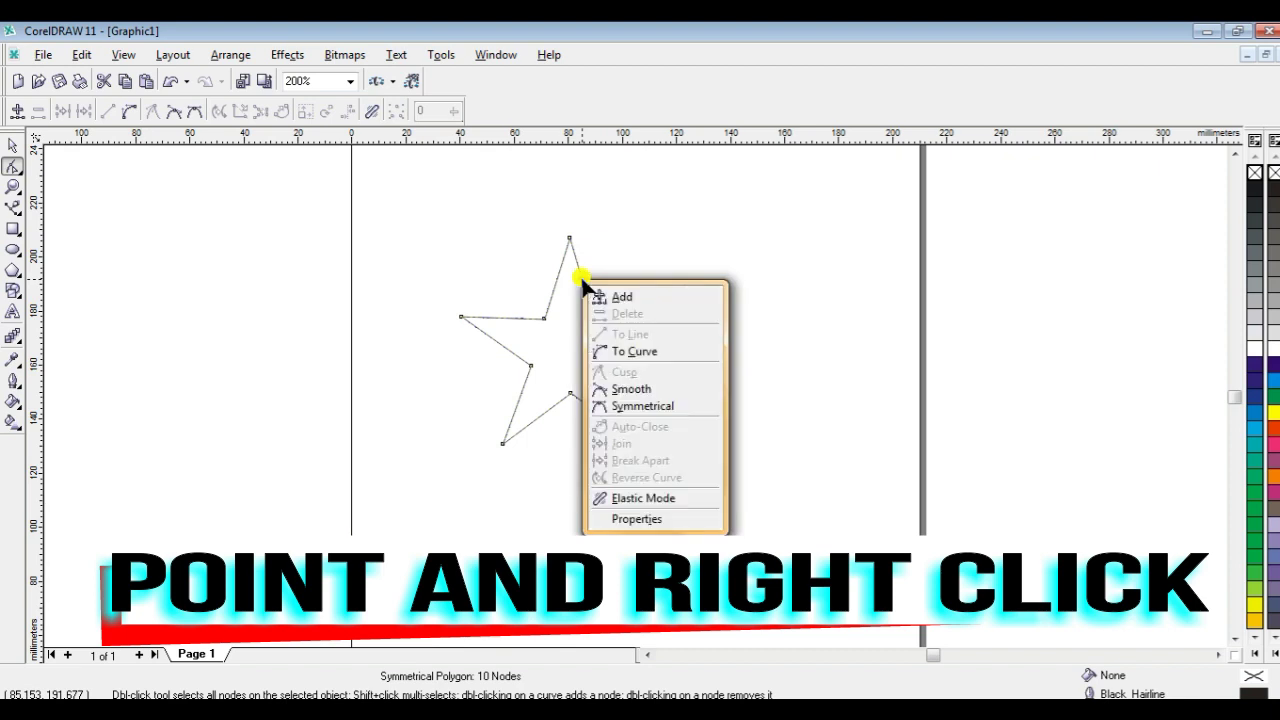
pyautogui.click(663, 350)
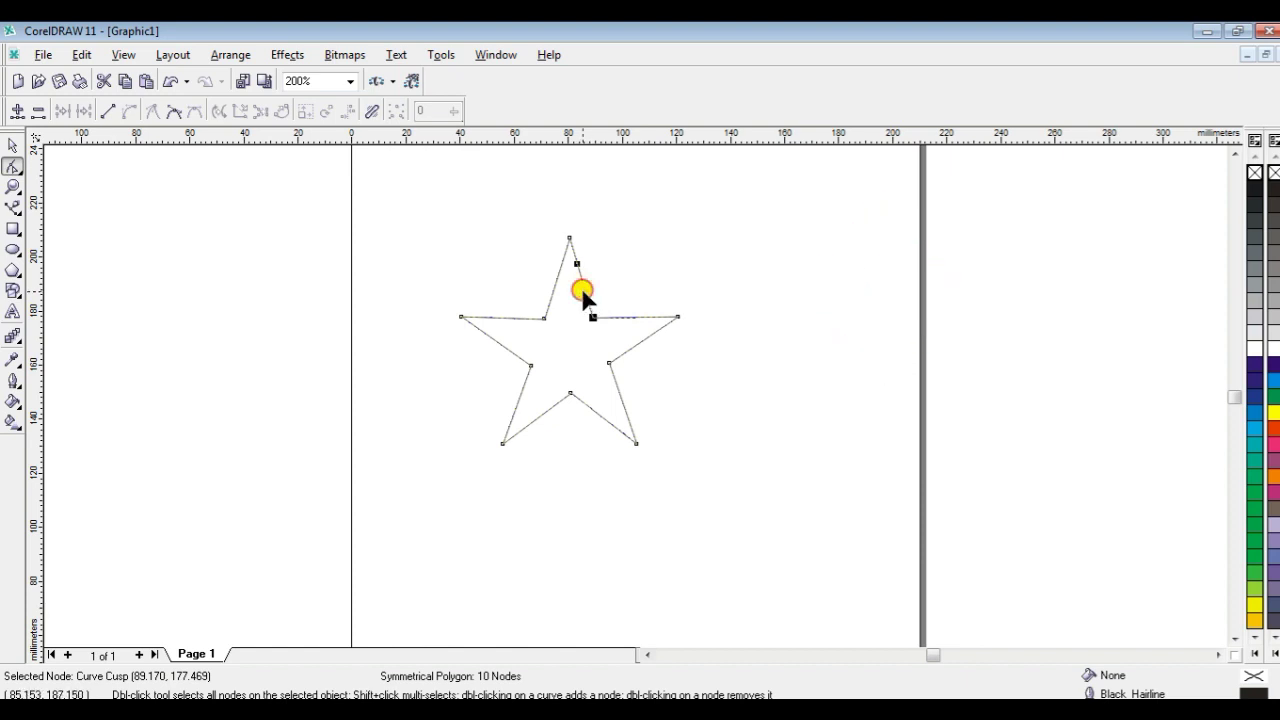
pyautogui.moveTo(582, 296); pyautogui.dragTo(619, 280)
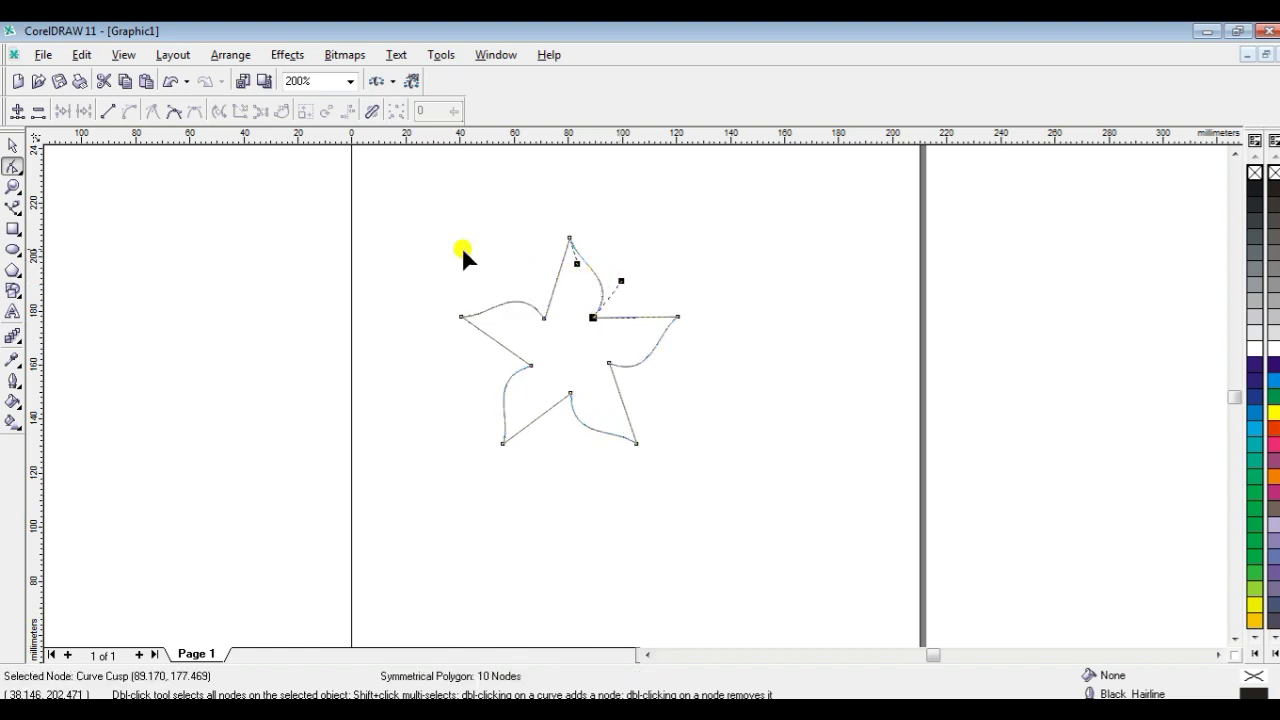
pyautogui.click(12, 150)
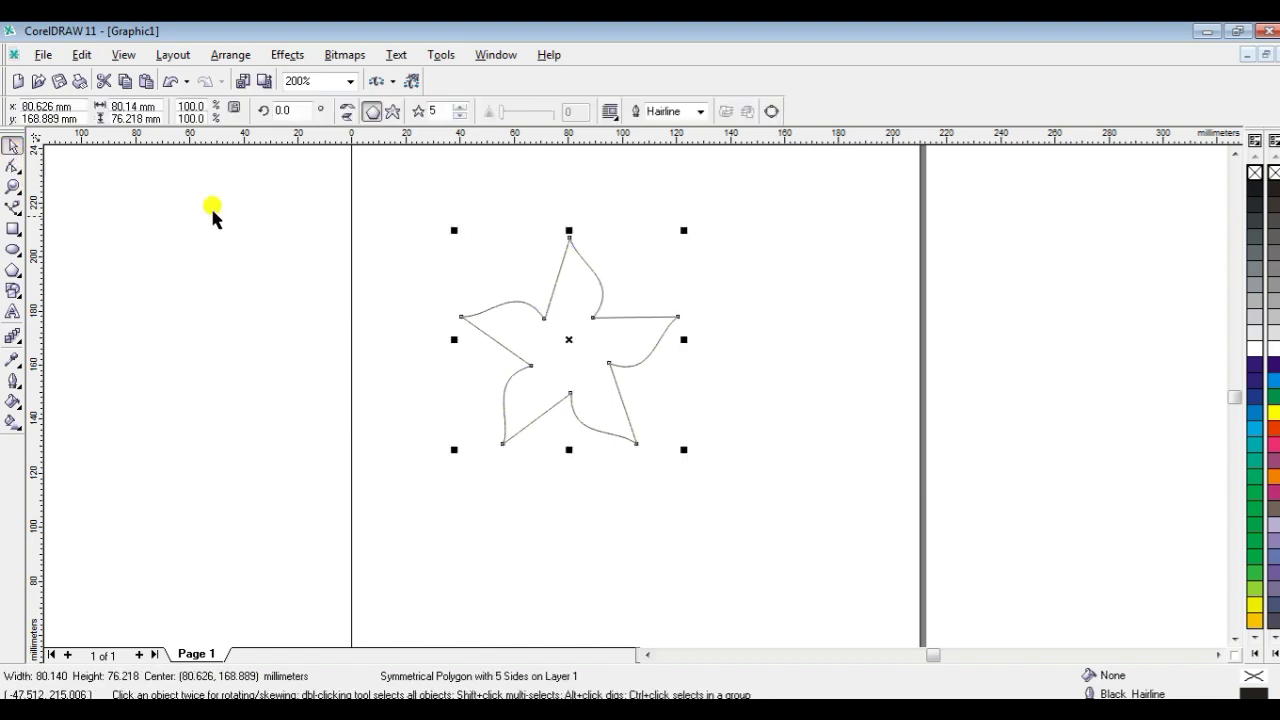
pyautogui.click(362, 274)
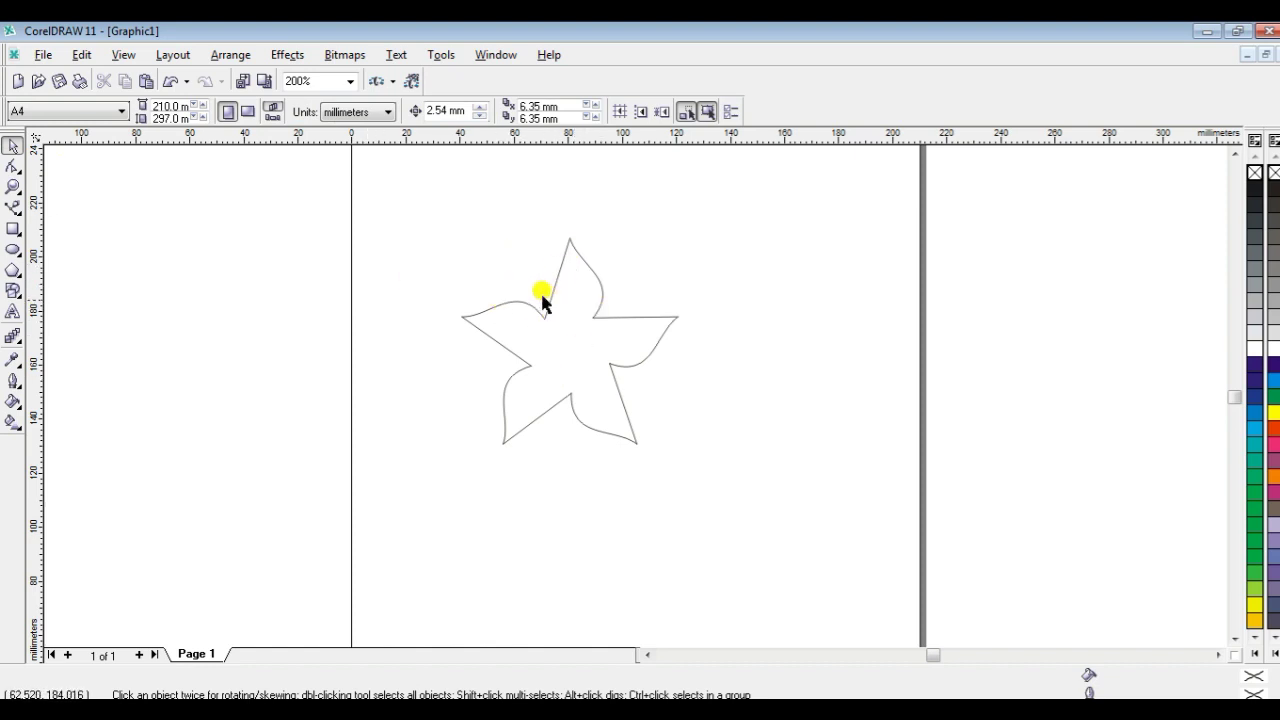
# Convert the left edge of the star's top point to a curve and bulge it outward to complete the petal shape
pyautogui.click(13, 167)
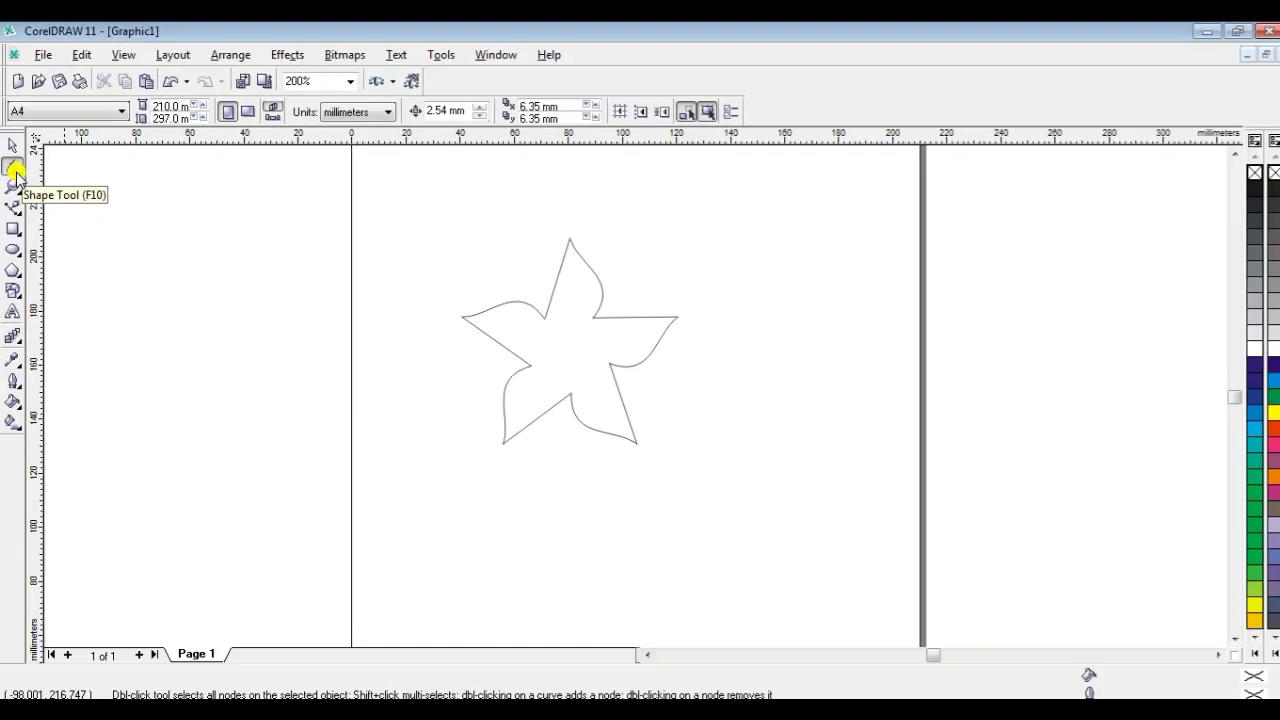
pyautogui.click(565, 298)
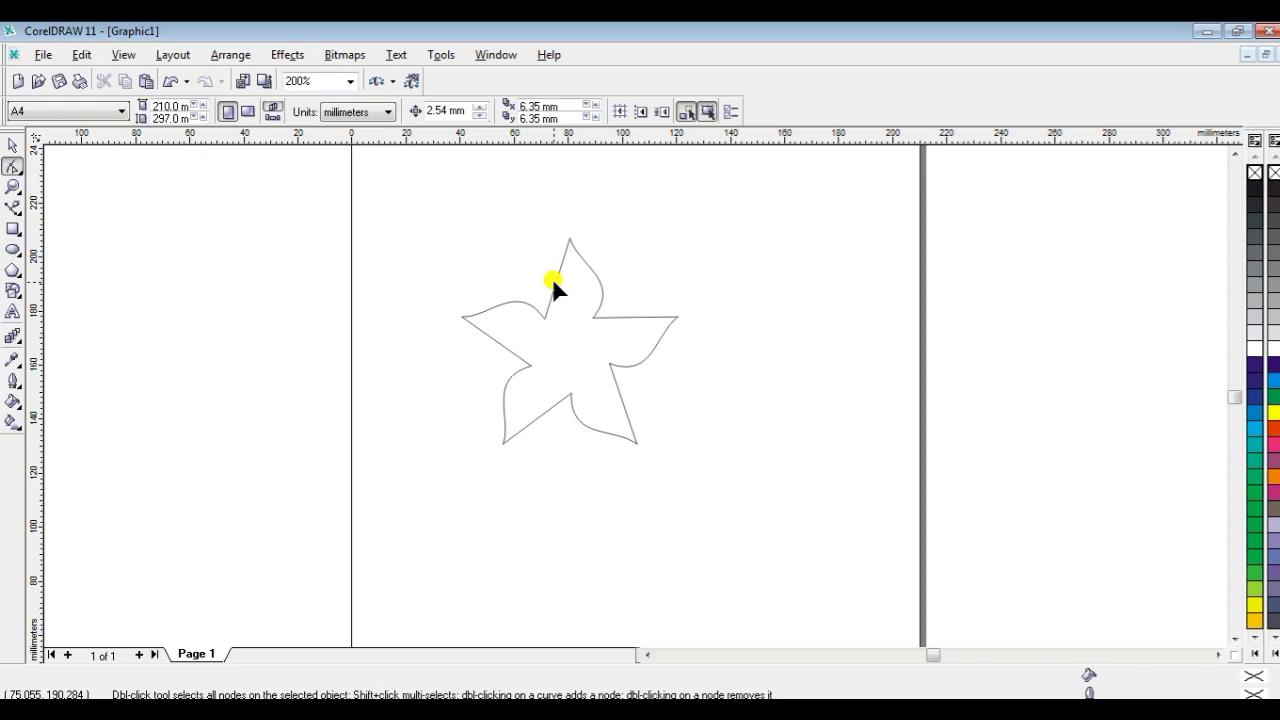
pyautogui.click(553, 278)
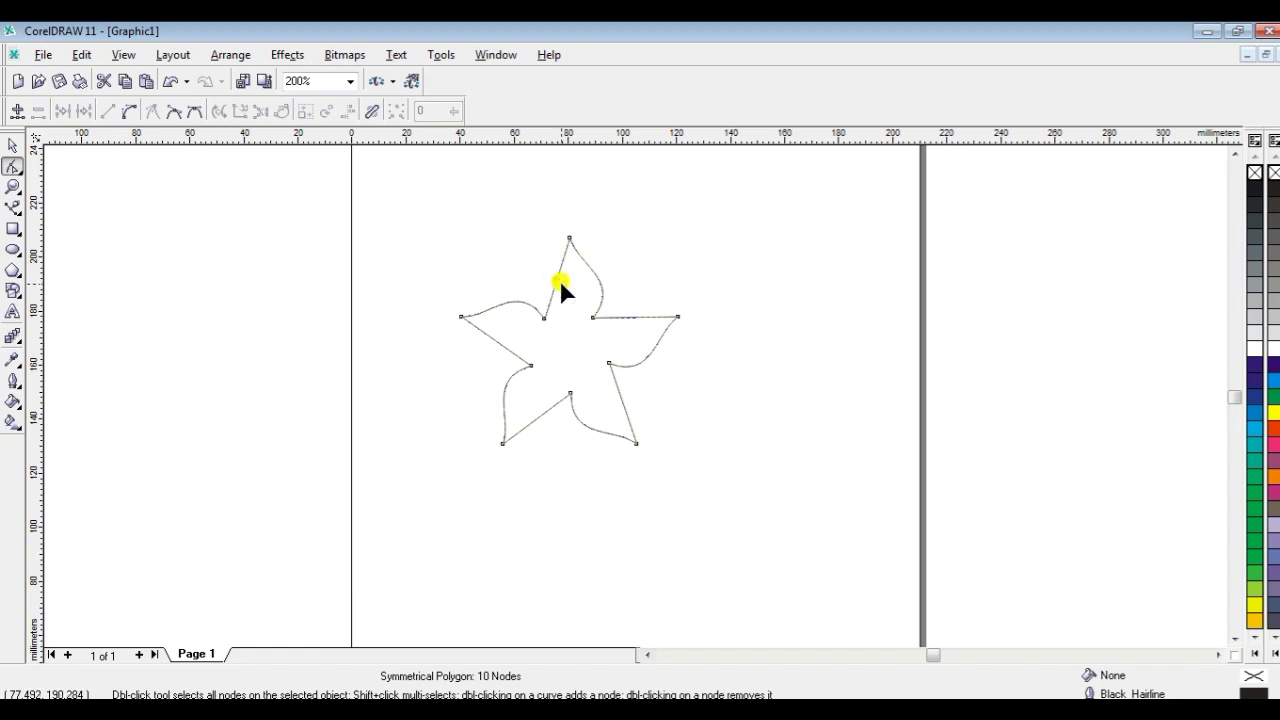
pyautogui.doubleClick(557, 280)
pyautogui.click(555, 280)
pyautogui.rightClick(556, 280)
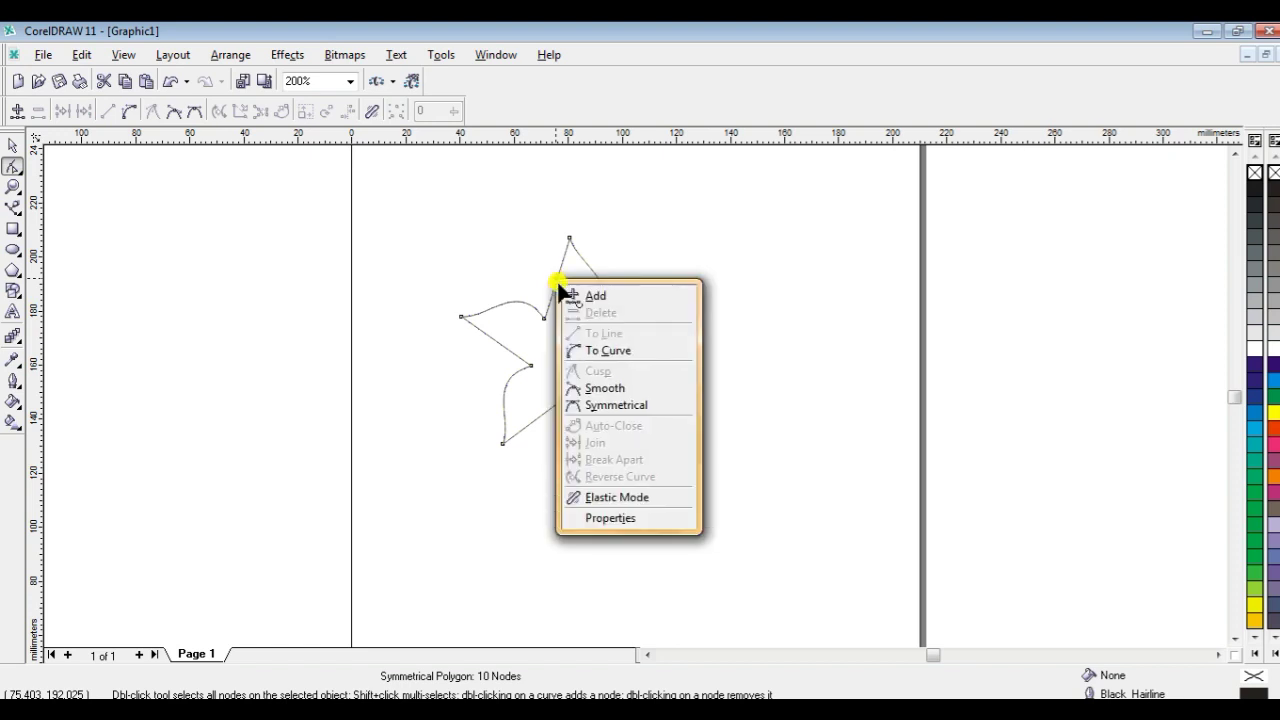
pyautogui.click(592, 350)
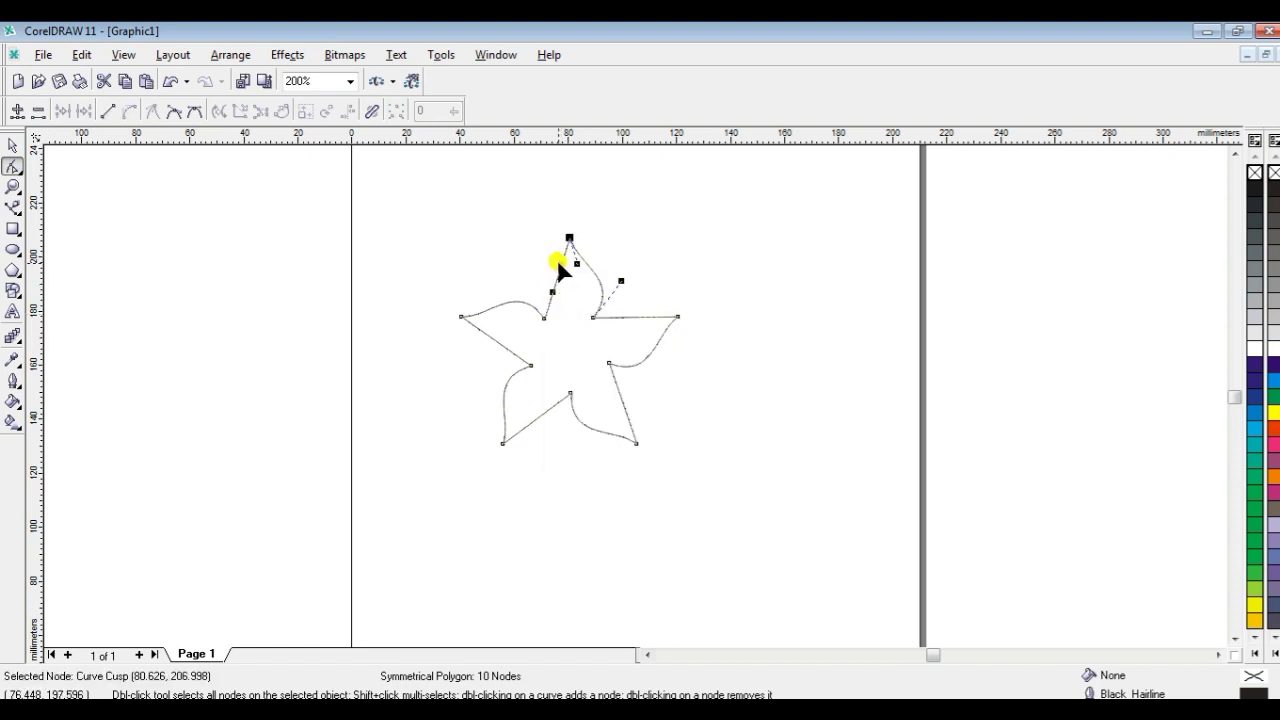
pyautogui.moveTo(560, 265); pyautogui.dragTo(524, 287)
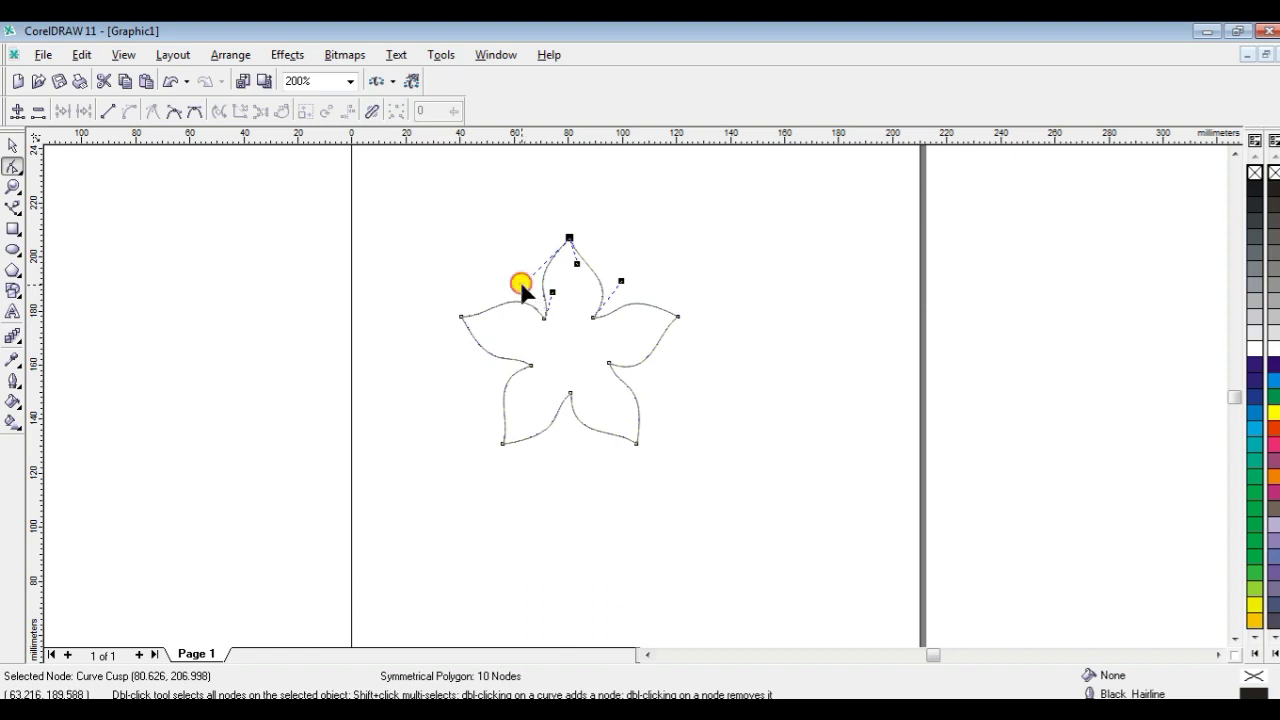
pyautogui.moveTo(521, 284); pyautogui.dragTo(513, 297)
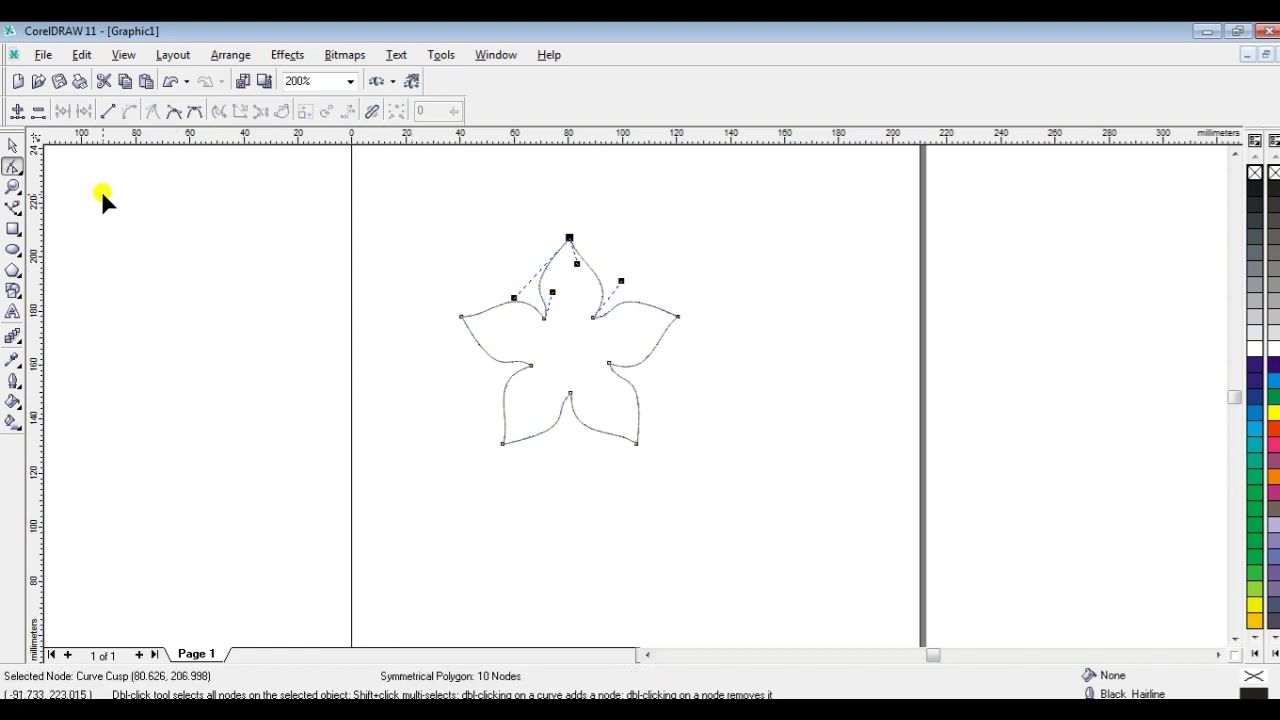
# Set the flower shape's outline width to 0.706 mm
pyautogui.click(10, 149)
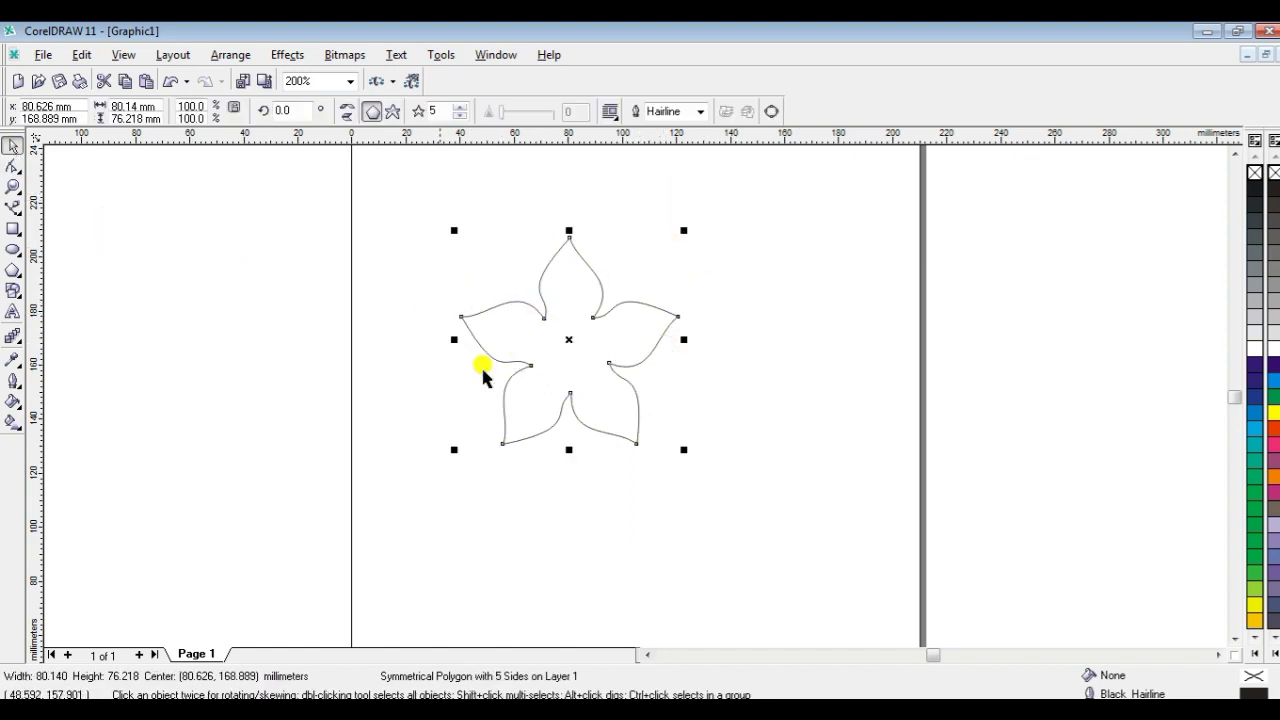
pyautogui.click(20, 381)
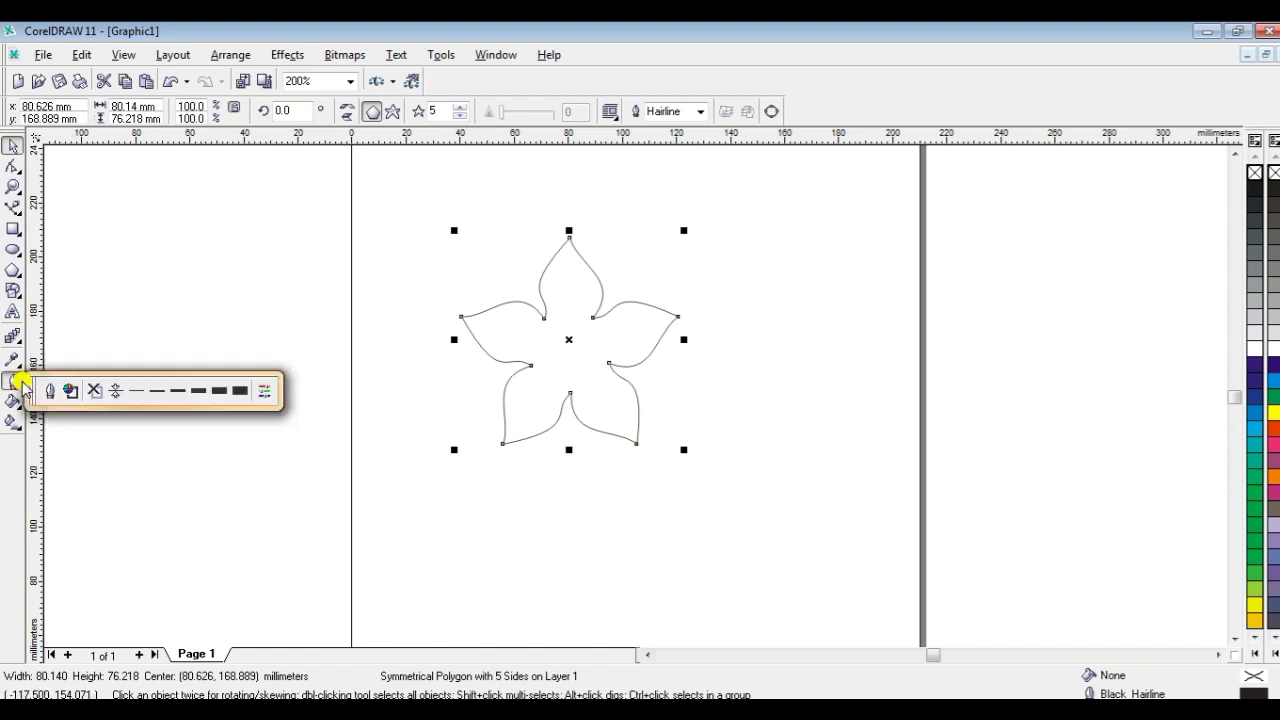
pyautogui.click(196, 391)
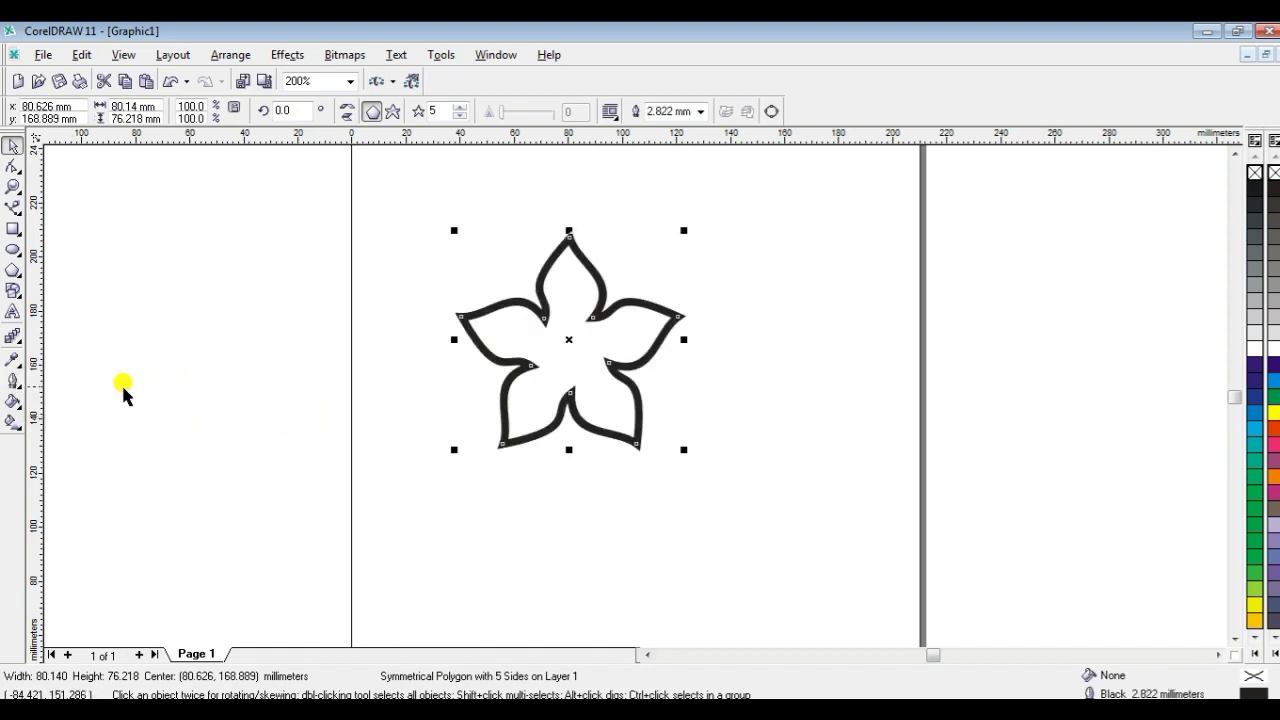
pyautogui.click(20, 381)
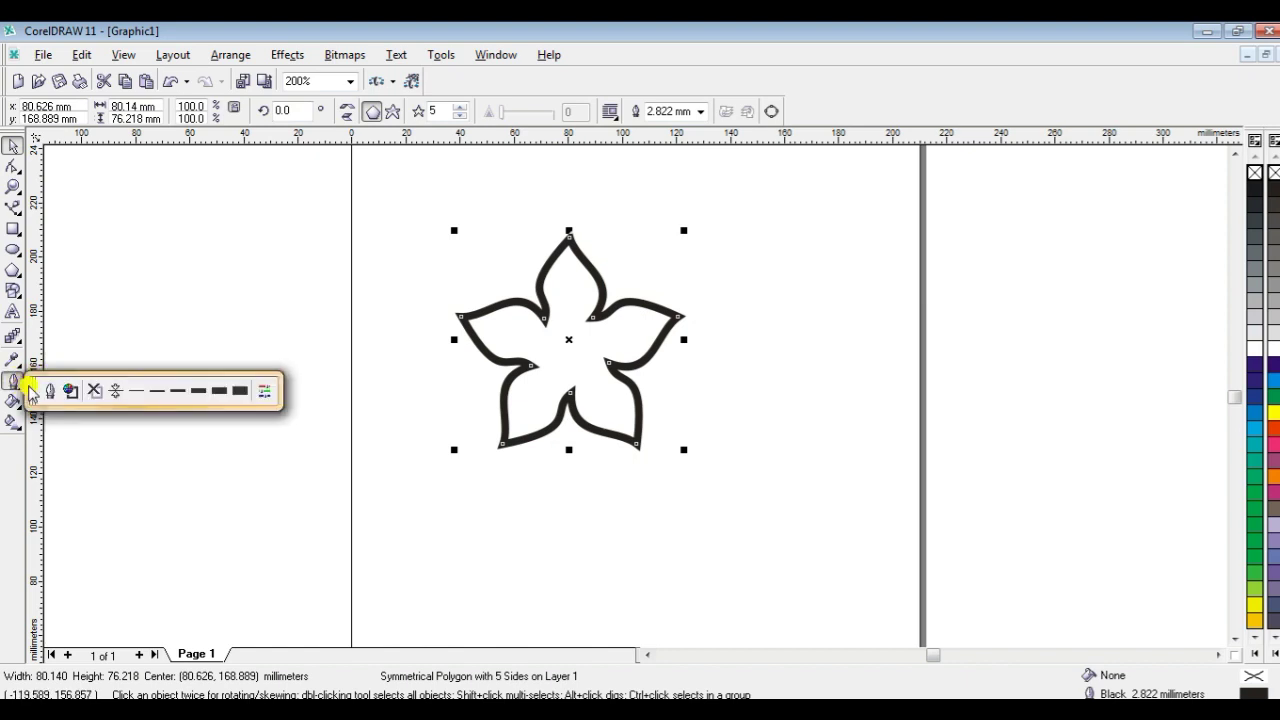
pyautogui.click(179, 390)
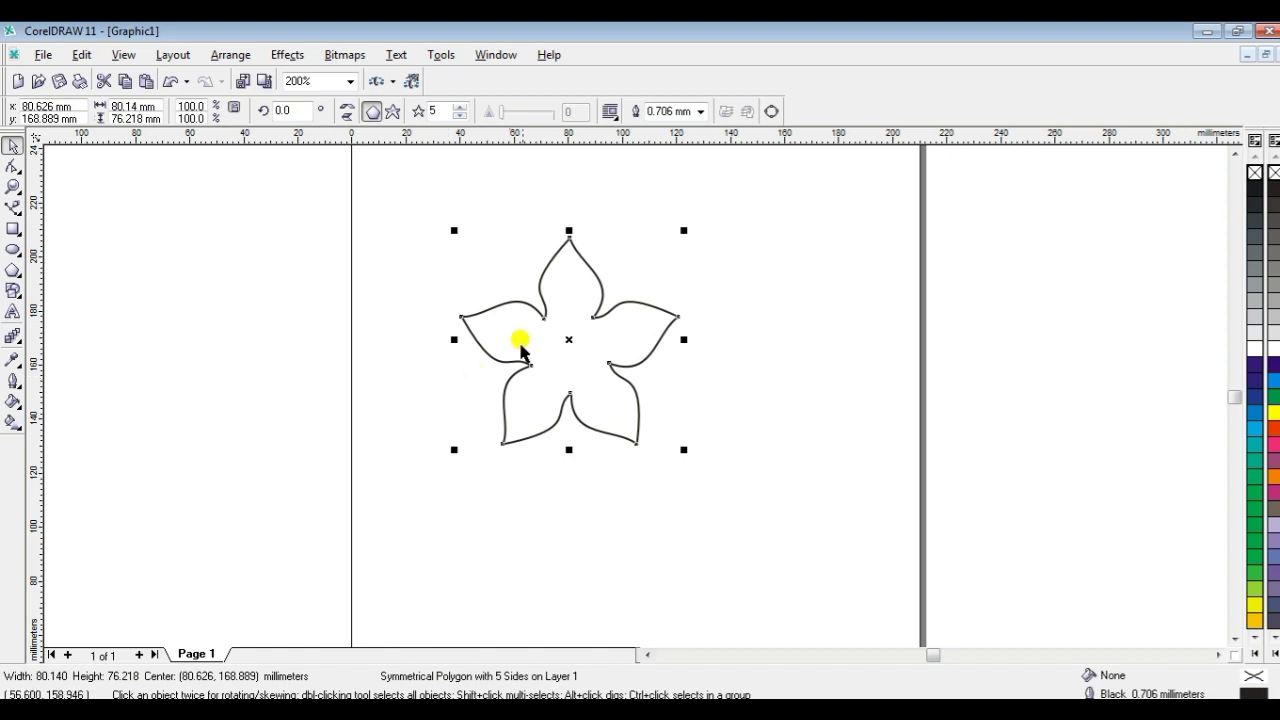
pyautogui.click(390, 238)
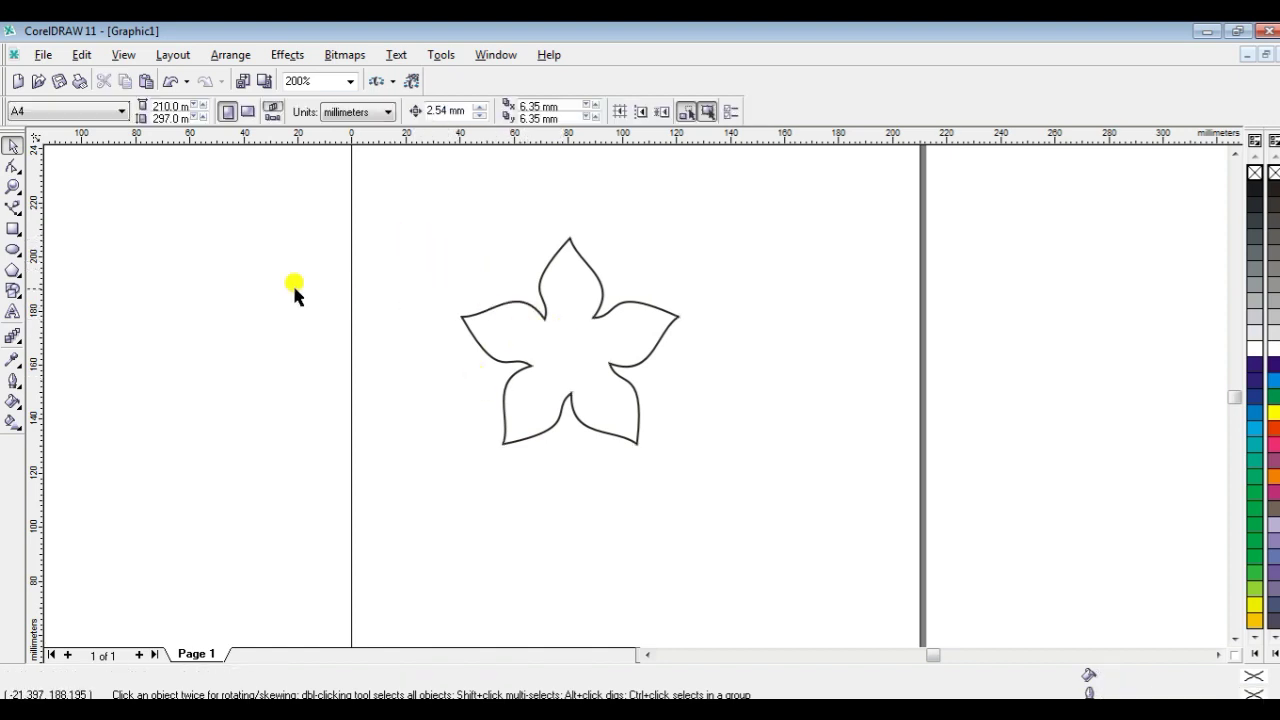
# Draw a circle inside the flower, then centre it between the petals and resize it to about 21.6 mm in diameter
pyautogui.click(14, 251)
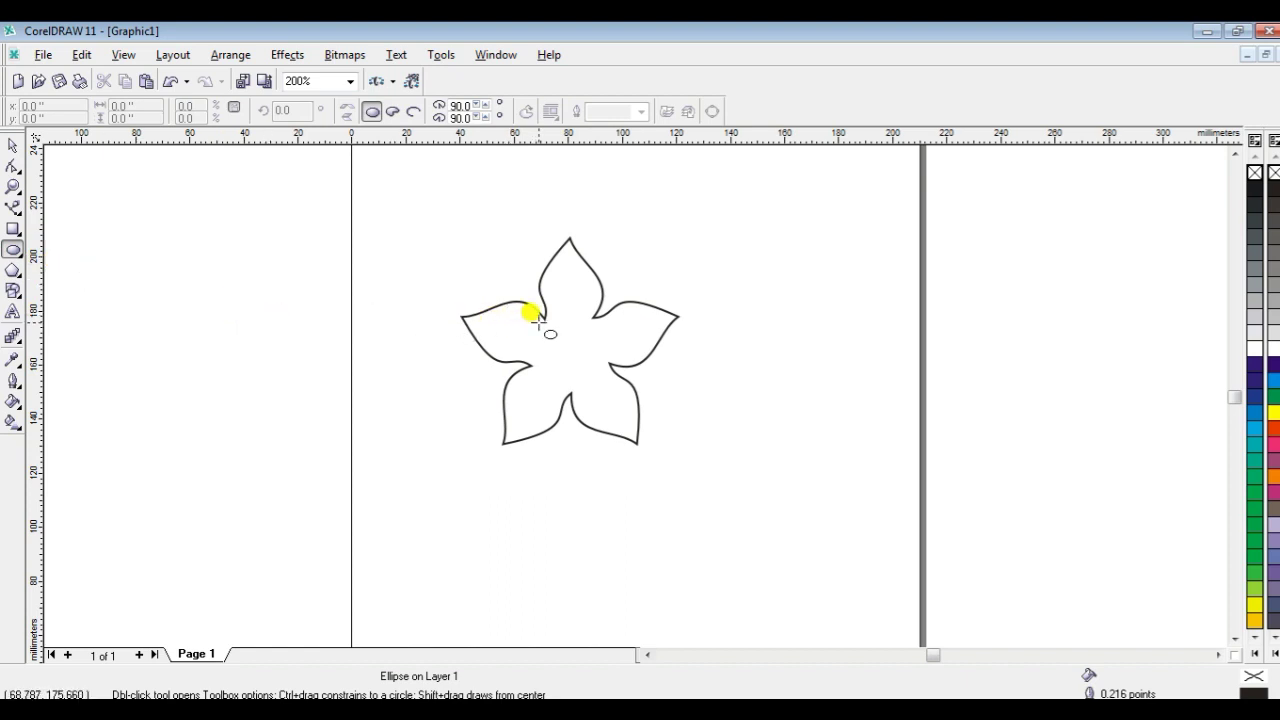
pyautogui.moveTo(539, 320); pyautogui.dragTo(589, 360)
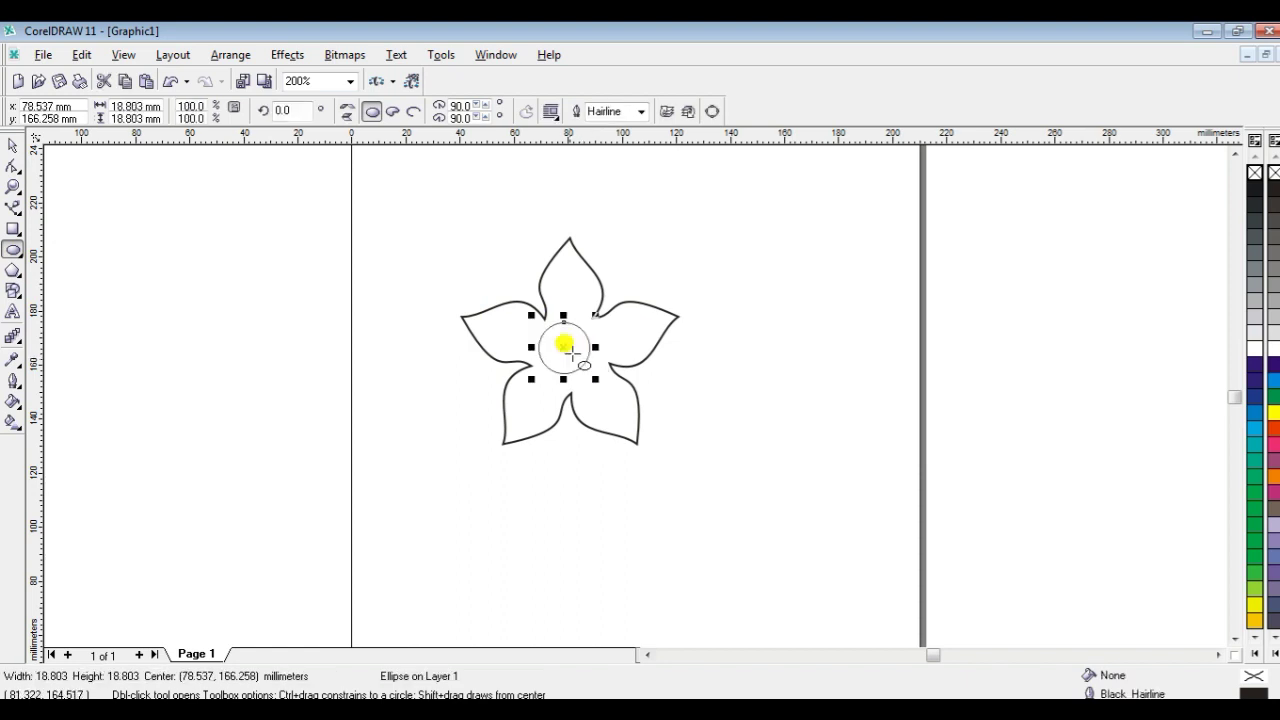
pyautogui.click(15, 146)
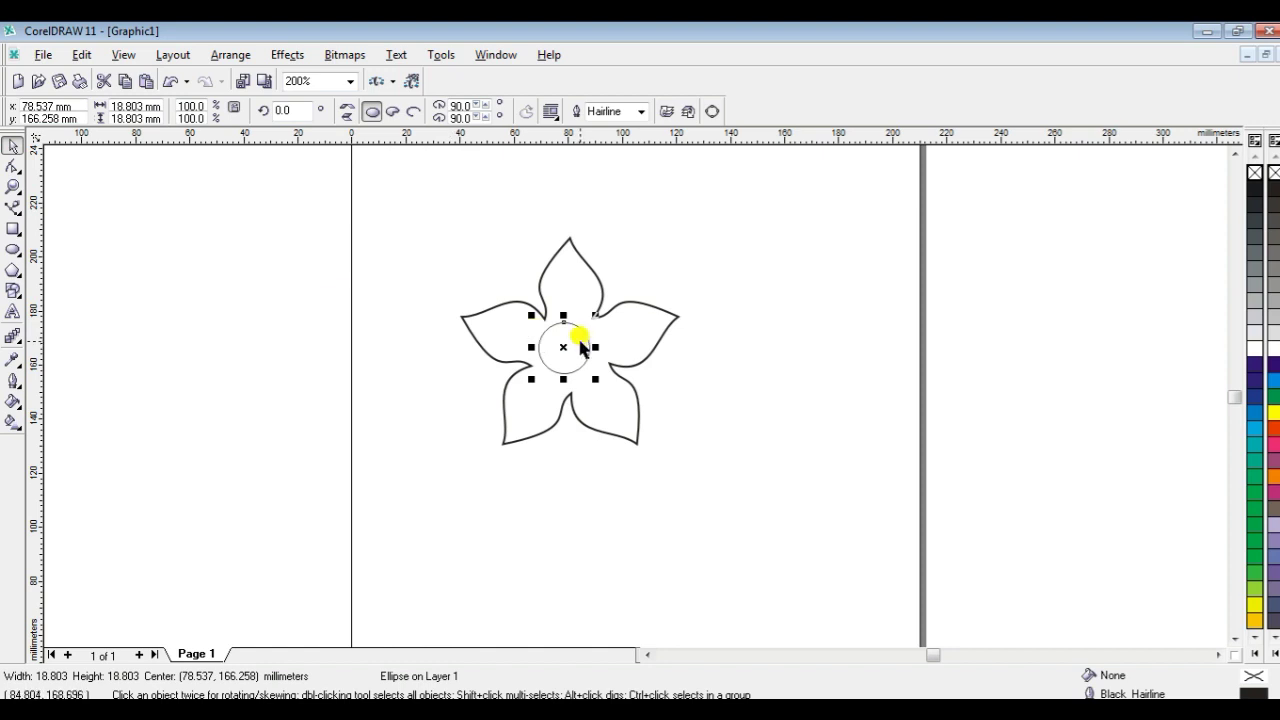
pyautogui.moveTo(580, 347); pyautogui.dragTo(585, 347)
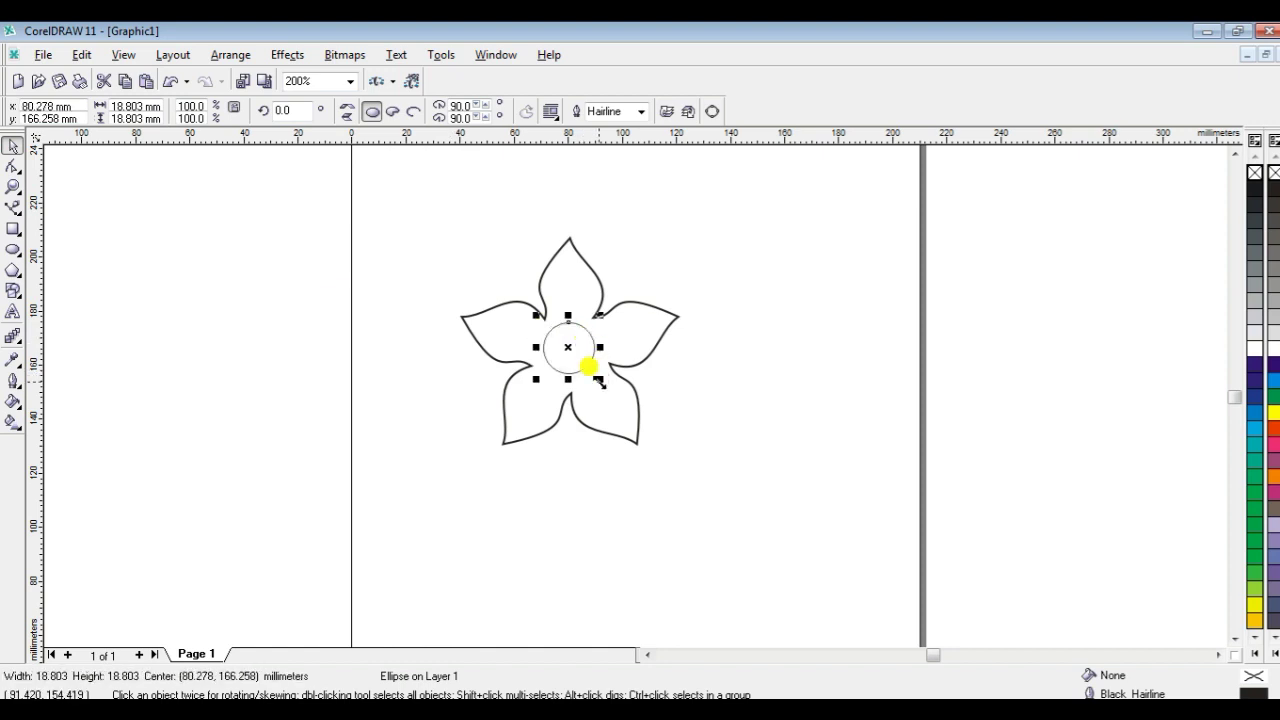
pyautogui.moveTo(598, 381); pyautogui.dragTo(583, 354)
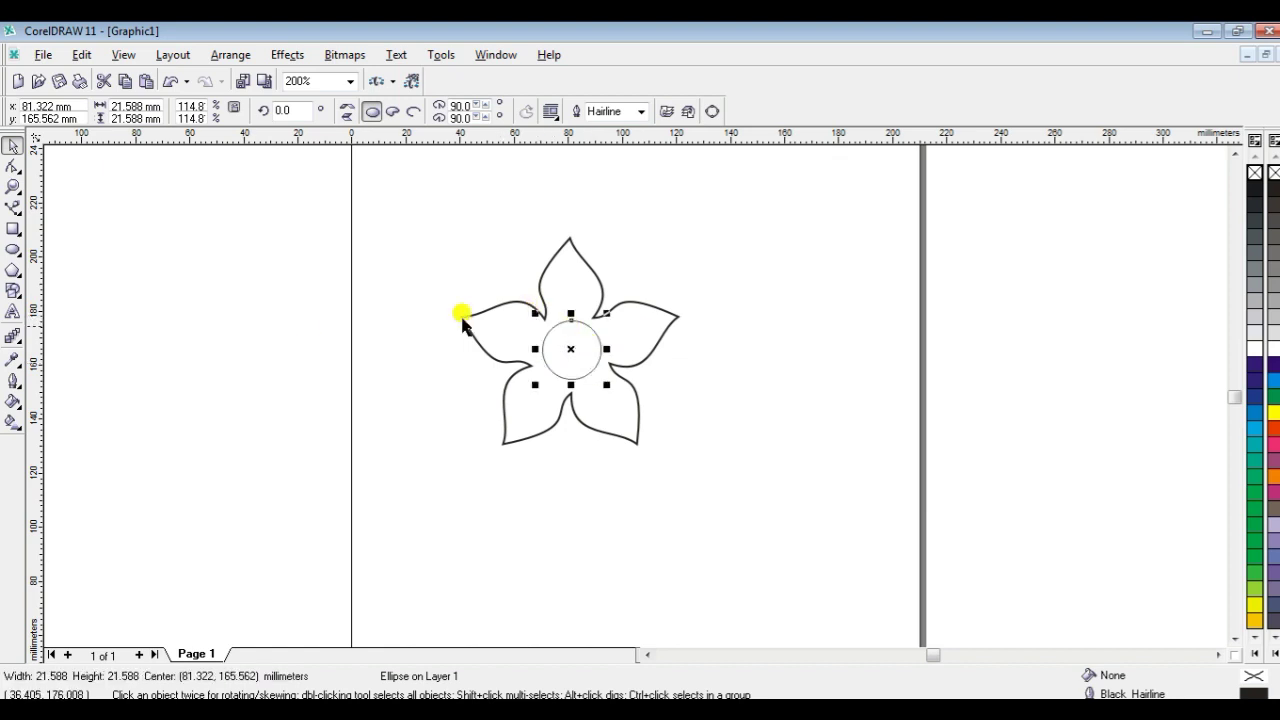
# Set the centre circle's outline width to 0.706 mm
pyautogui.click(20, 387)
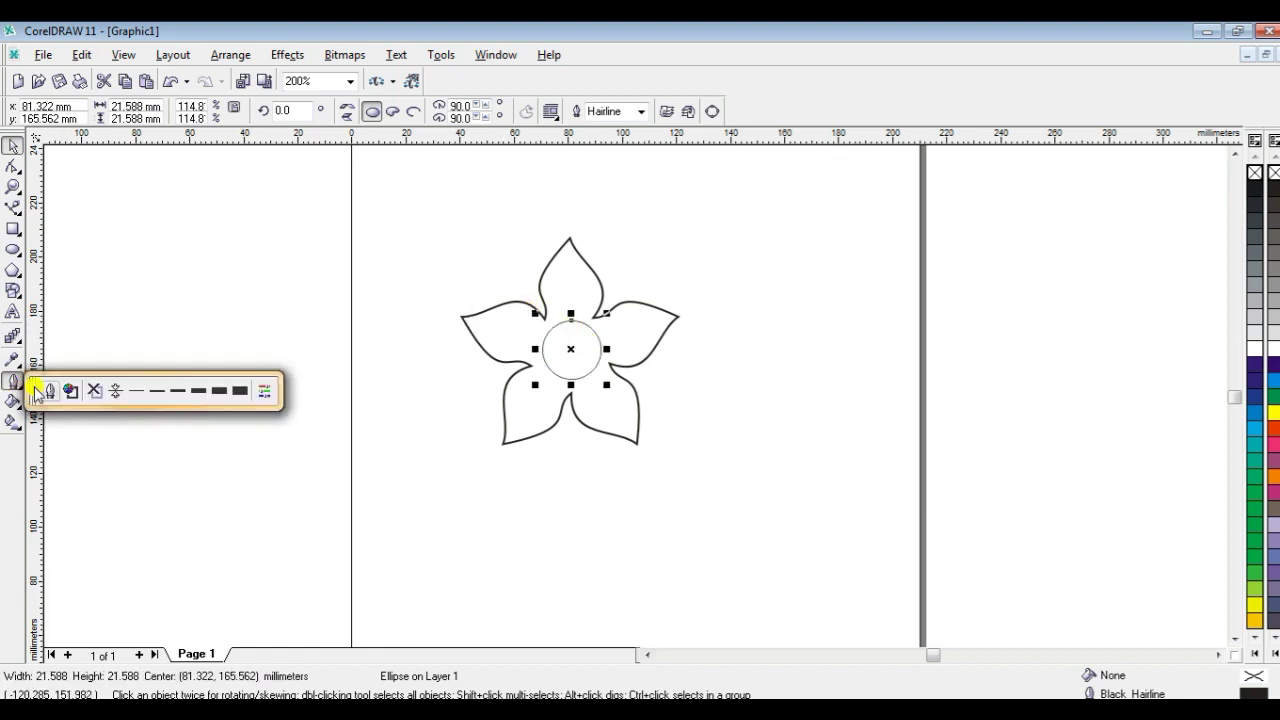
pyautogui.click(174, 394)
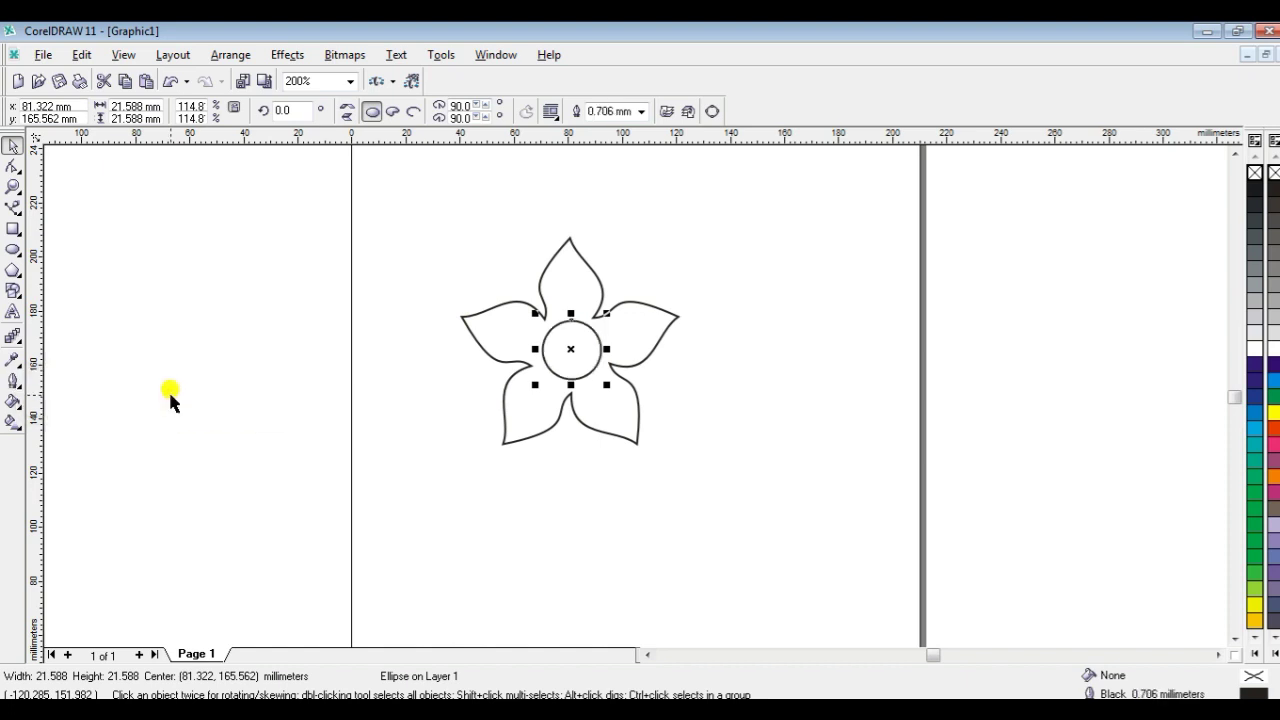
pyautogui.click(499, 478)
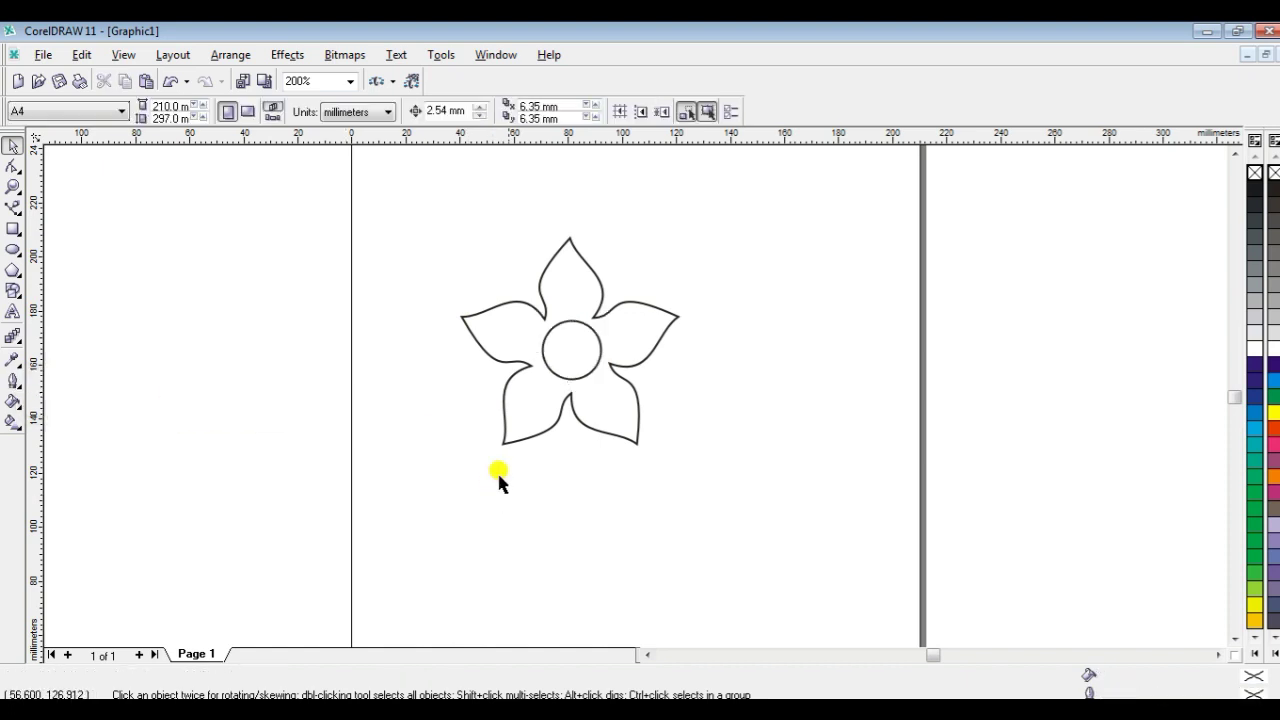
# Fill the five-petal flower shape with red
pyautogui.click(553, 302)
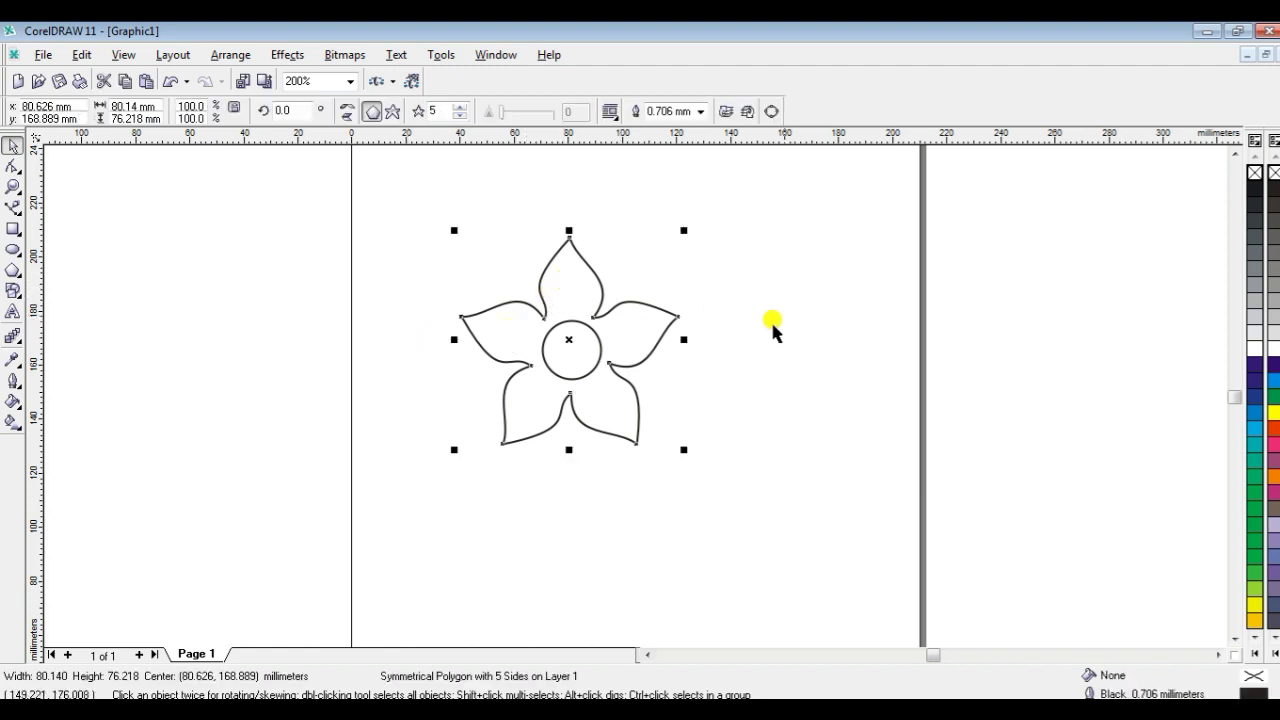
pyautogui.click(1274, 434)
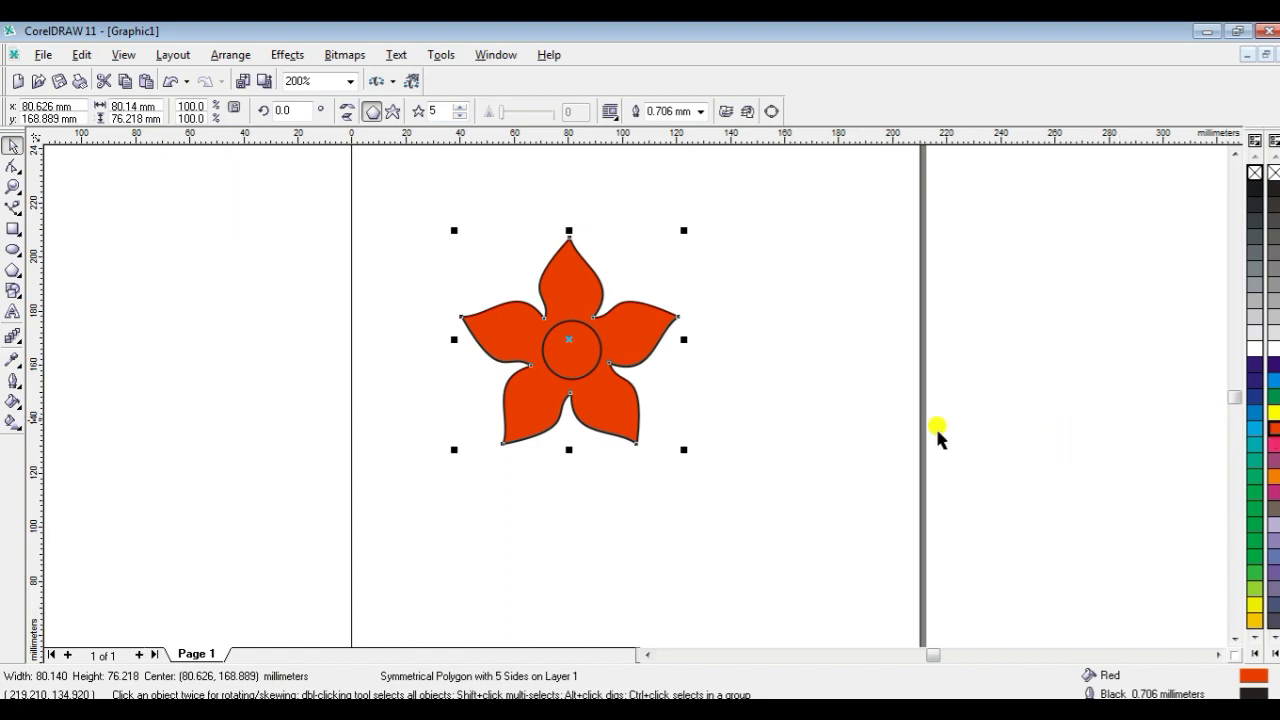
# Try blue, yellow and magenta fills on the flower's centre circle, settling on the lighter blue RGB 100%B 60%G
pyautogui.click(567, 365)
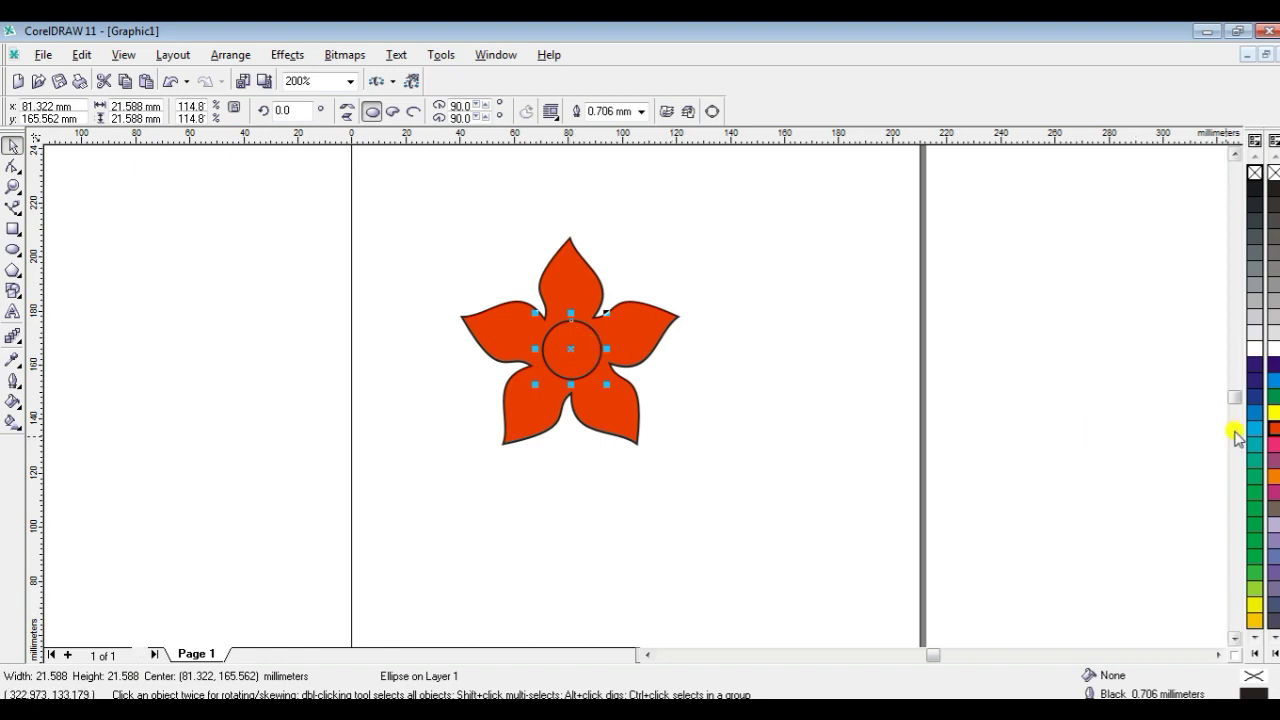
pyautogui.click(1273, 374)
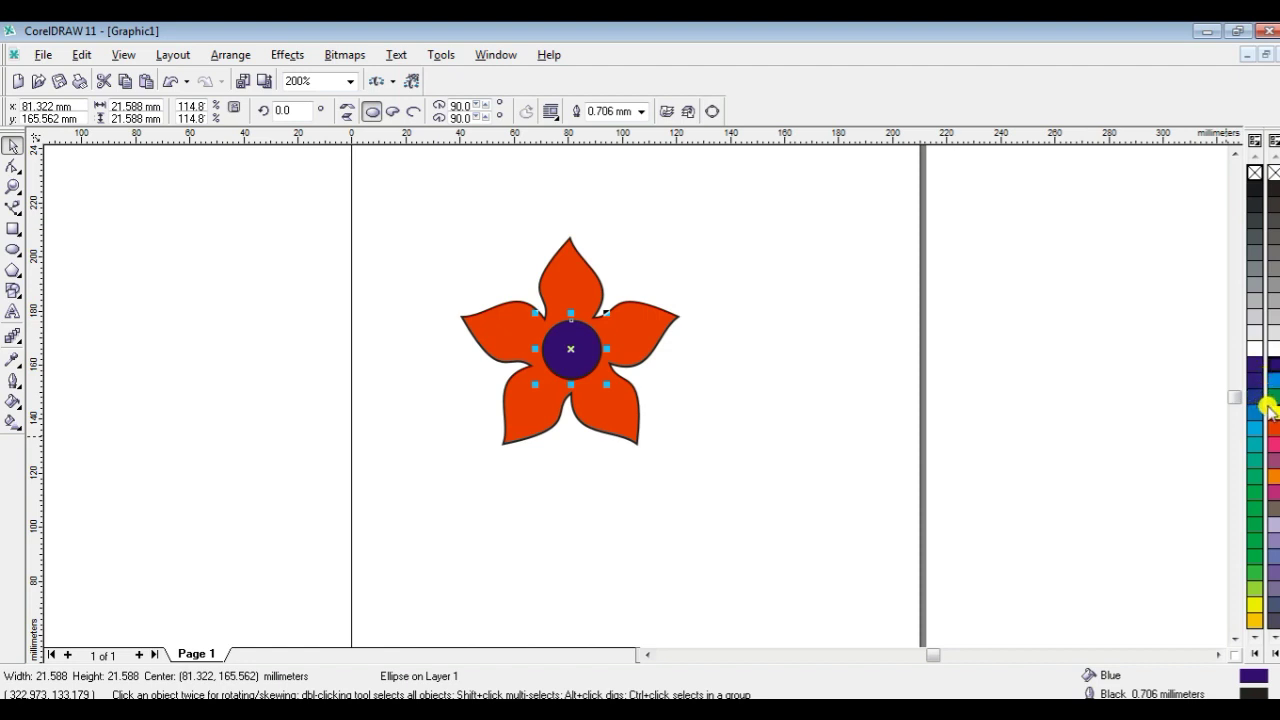
pyautogui.click(1271, 413)
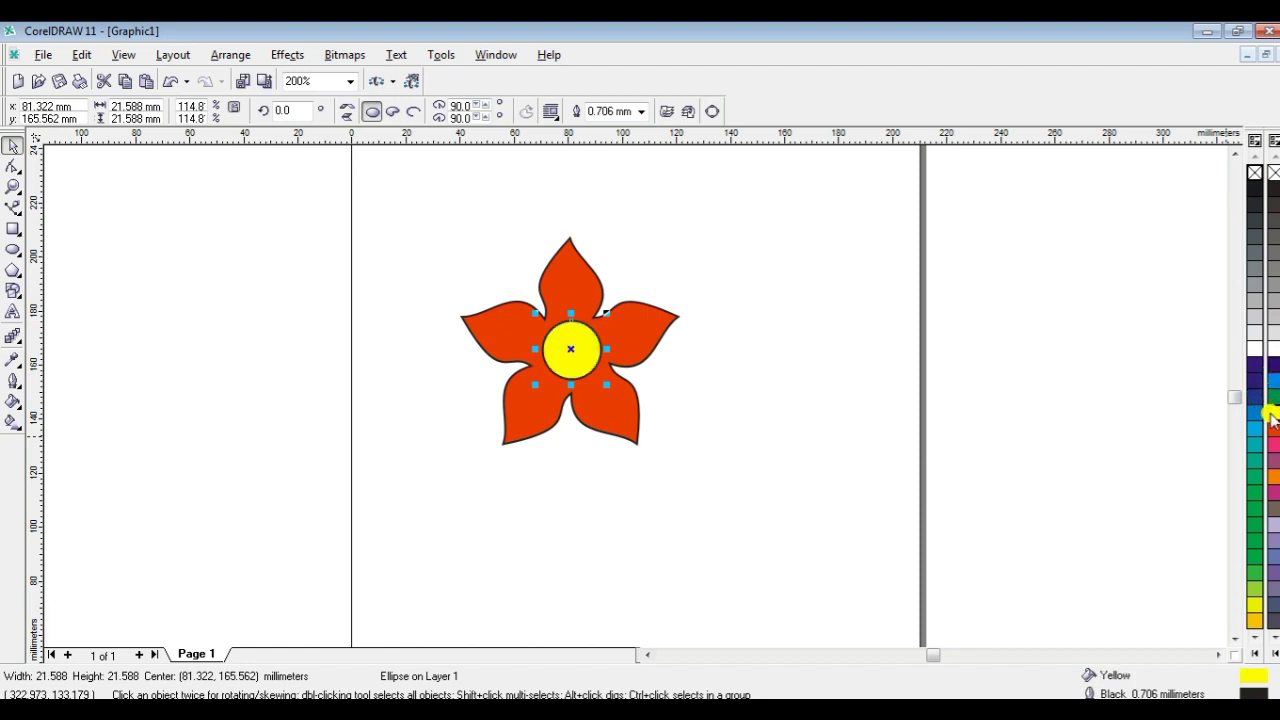
pyautogui.click(1272, 489)
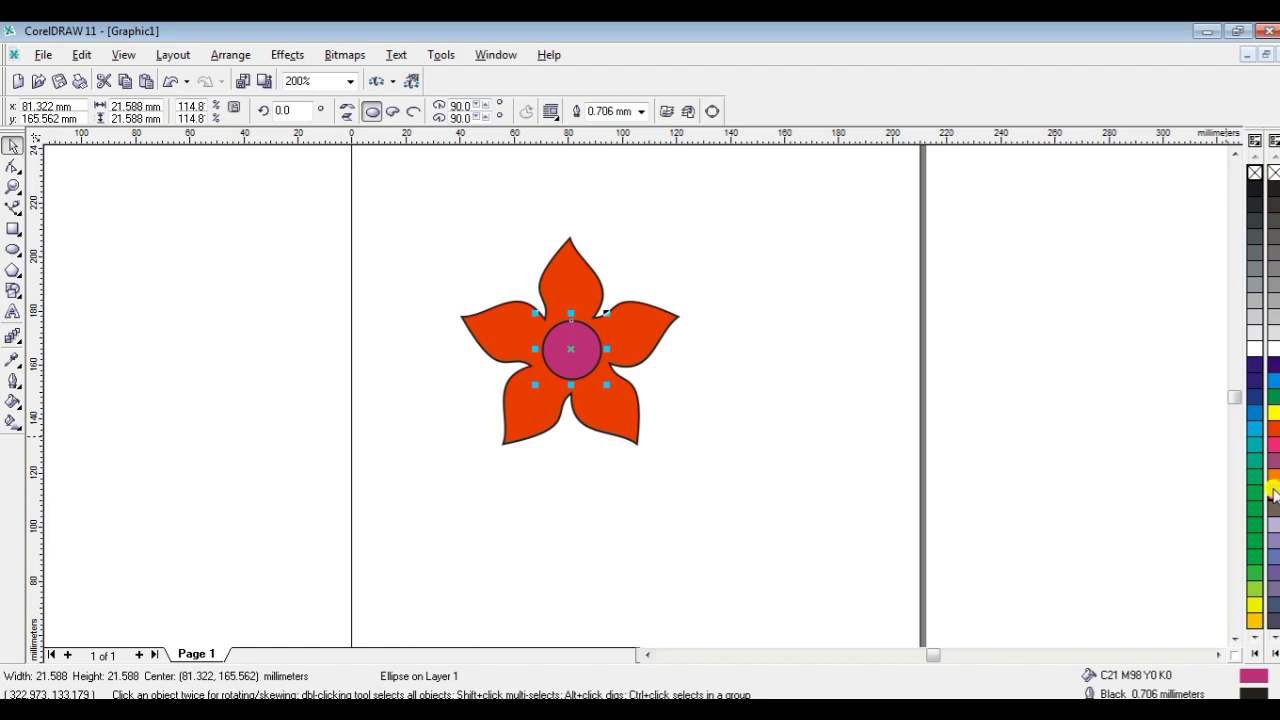
pyautogui.click(1254, 416)
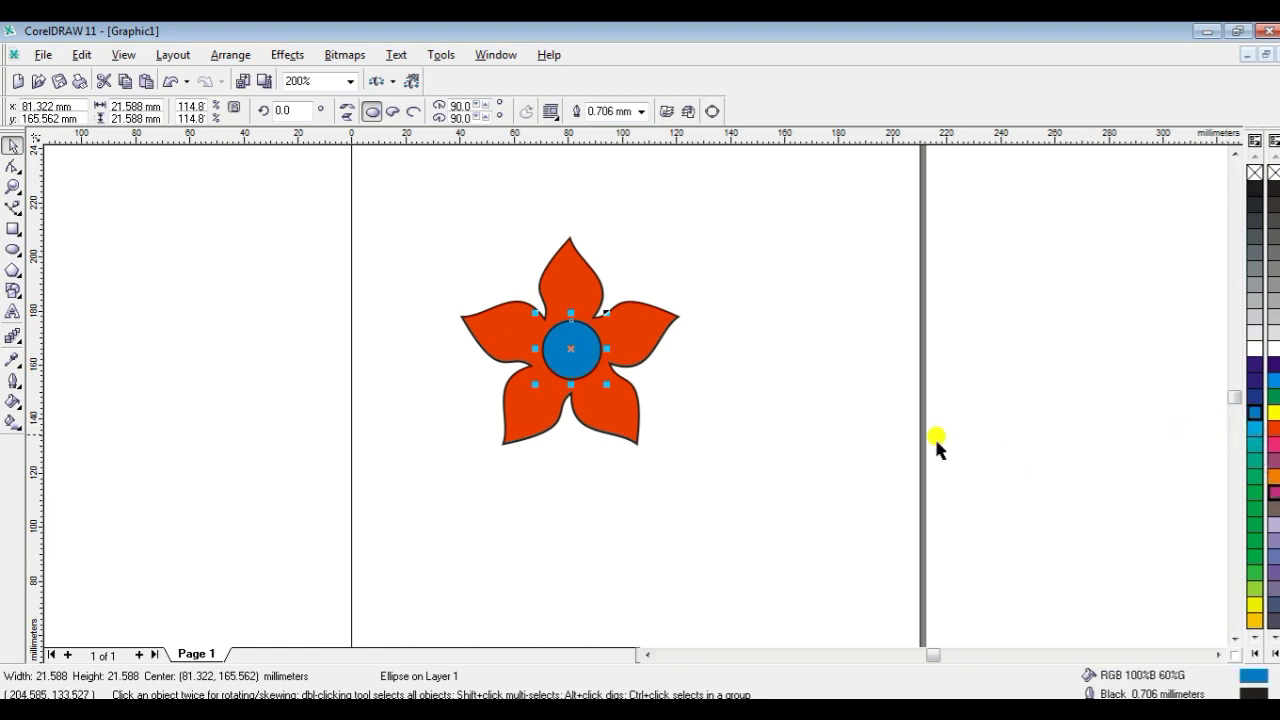
pyautogui.click(795, 406)
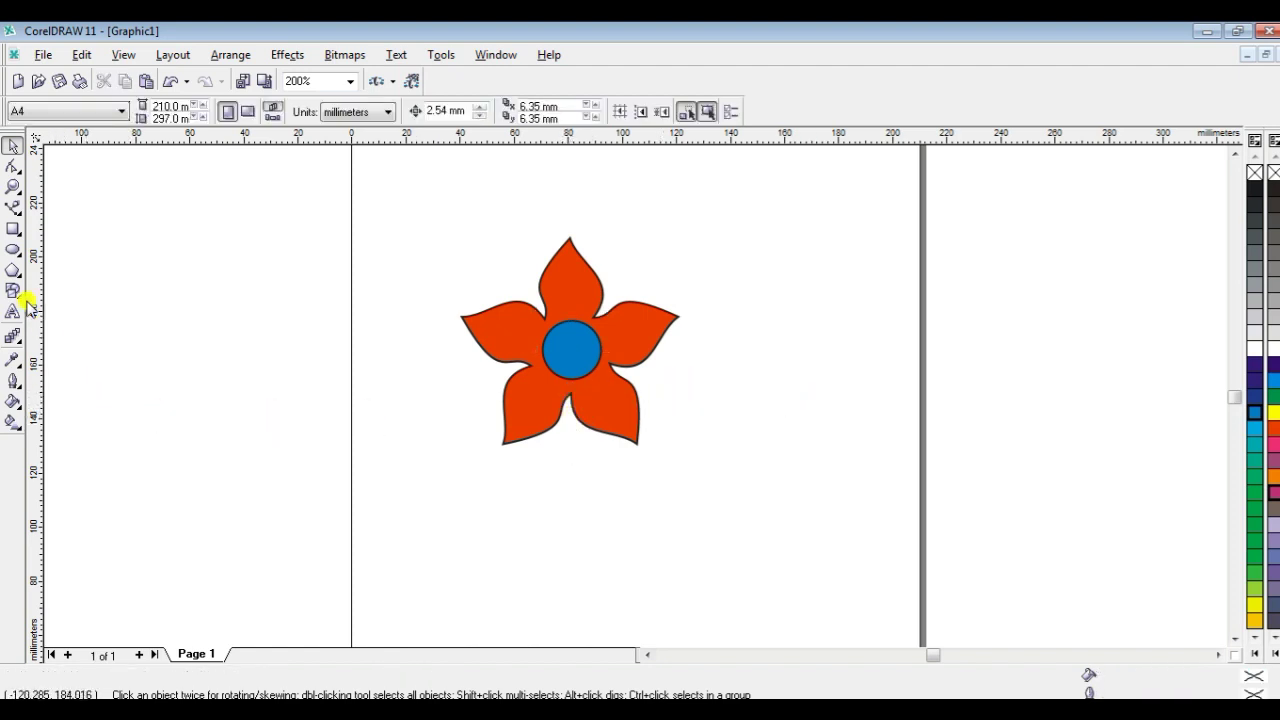
# Draw a tall rectangle about 11.1 by 65.5 mm for the stem and place it just below the flower's petals
pyautogui.click(14, 231)
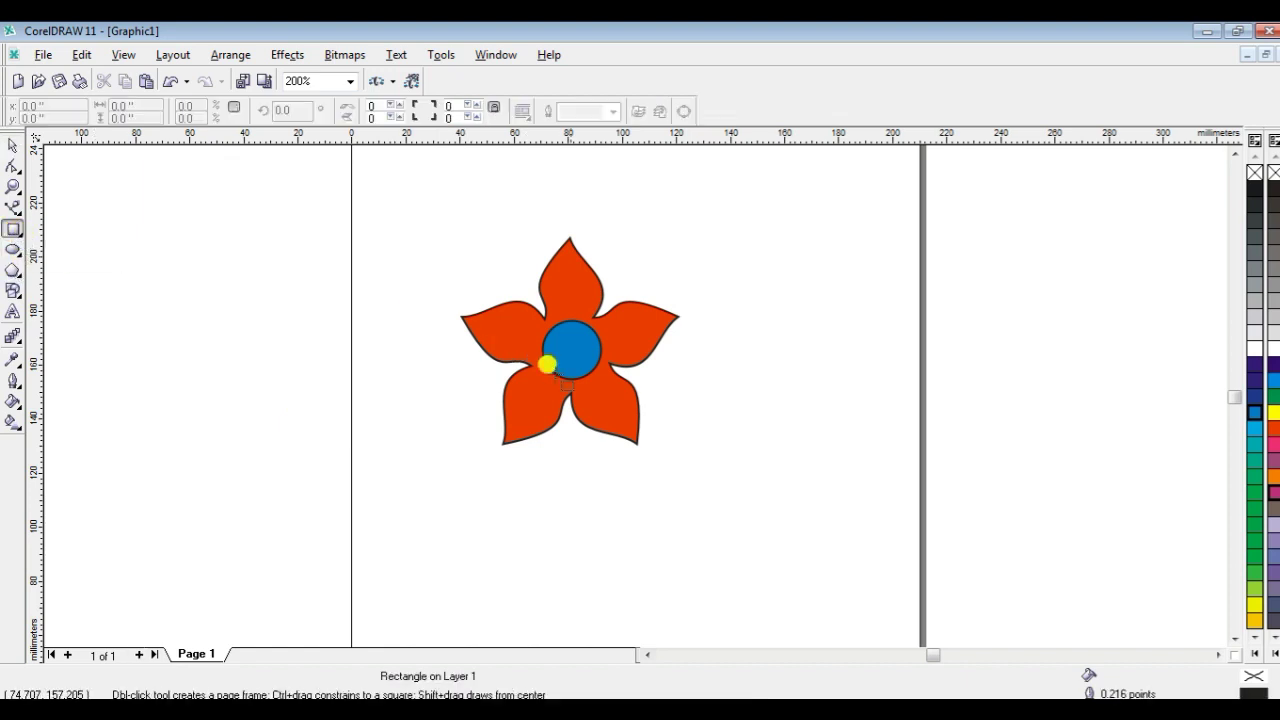
pyautogui.moveTo(557, 397); pyautogui.dragTo(588, 573)
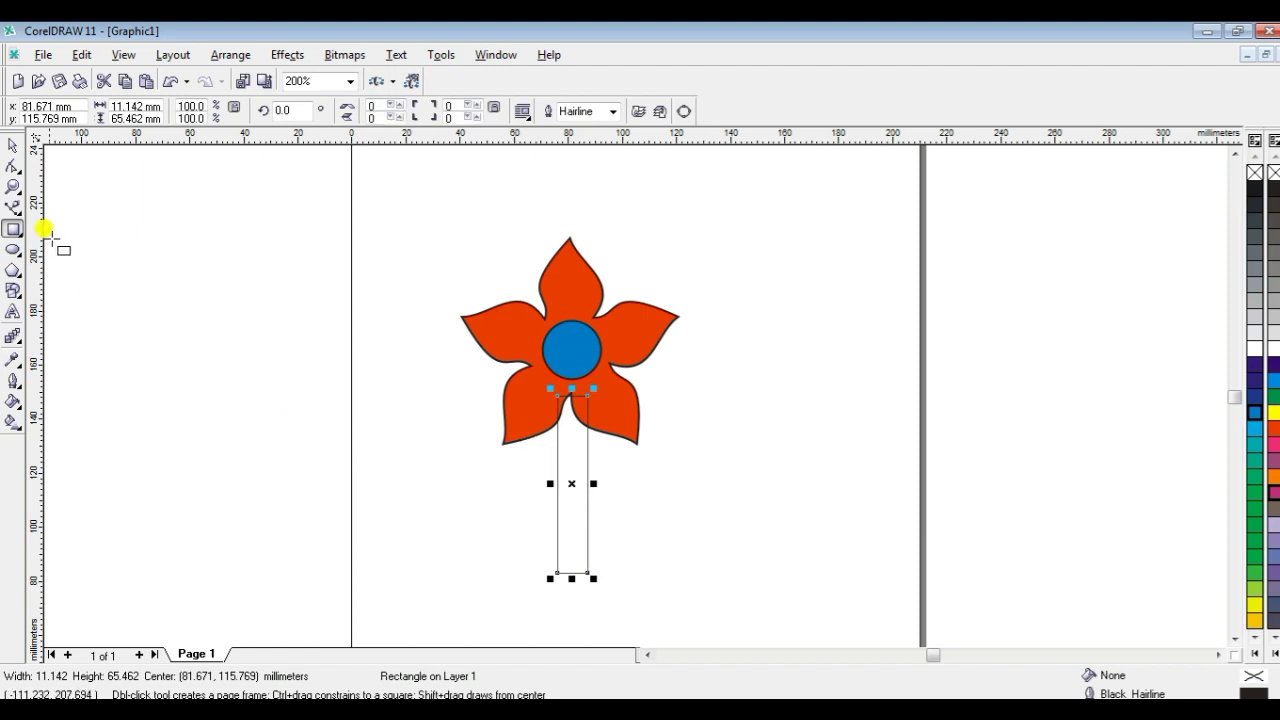
pyautogui.click(12, 147)
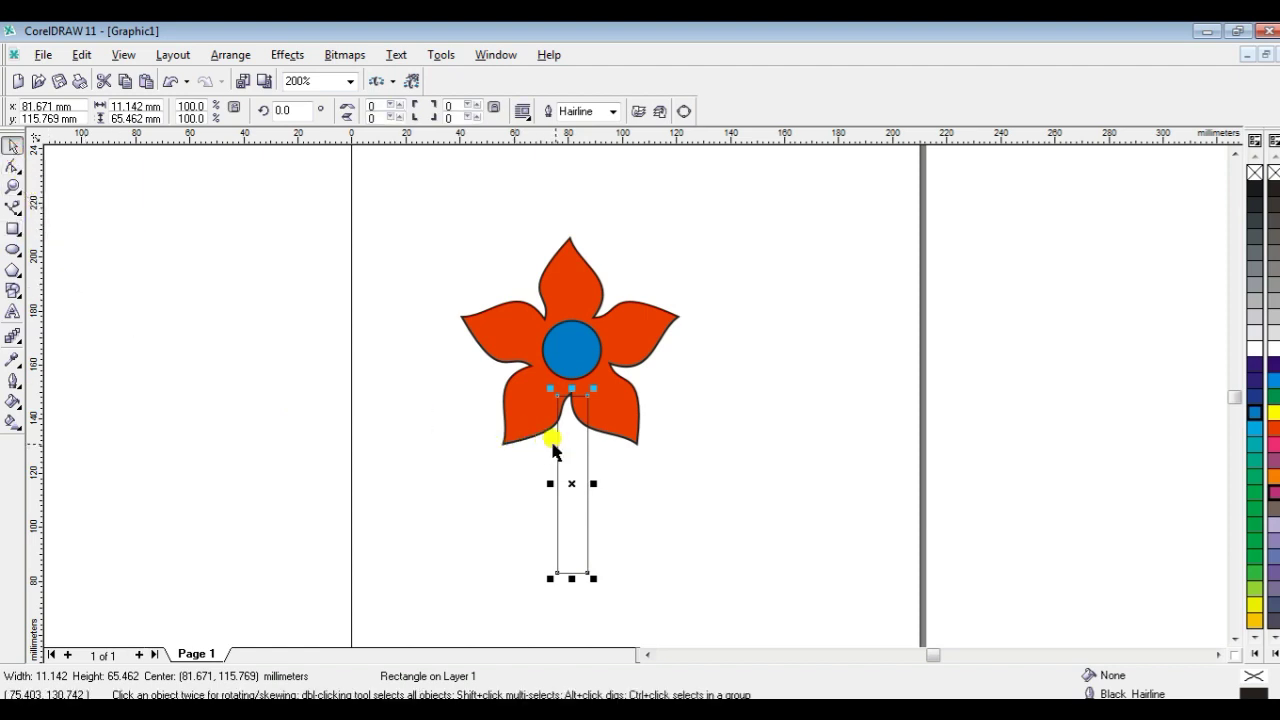
pyautogui.moveTo(572, 444); pyautogui.dragTo(535, 506)
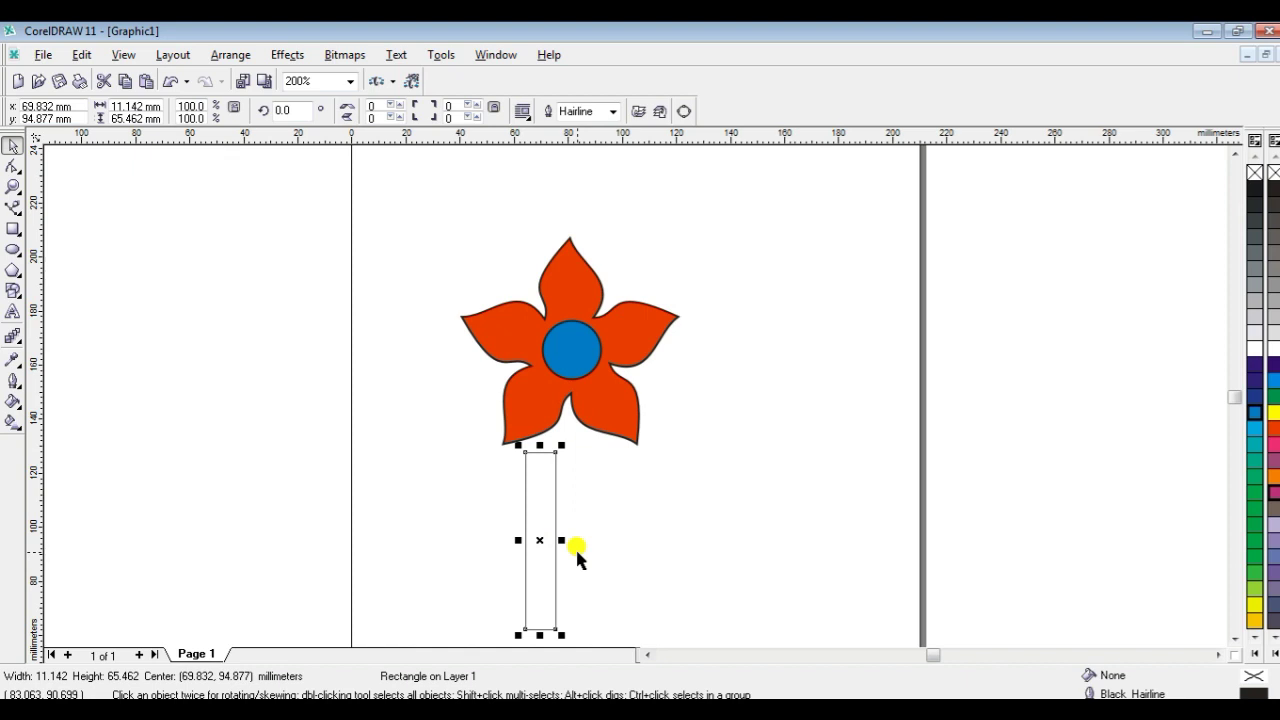
pyautogui.click(608, 532)
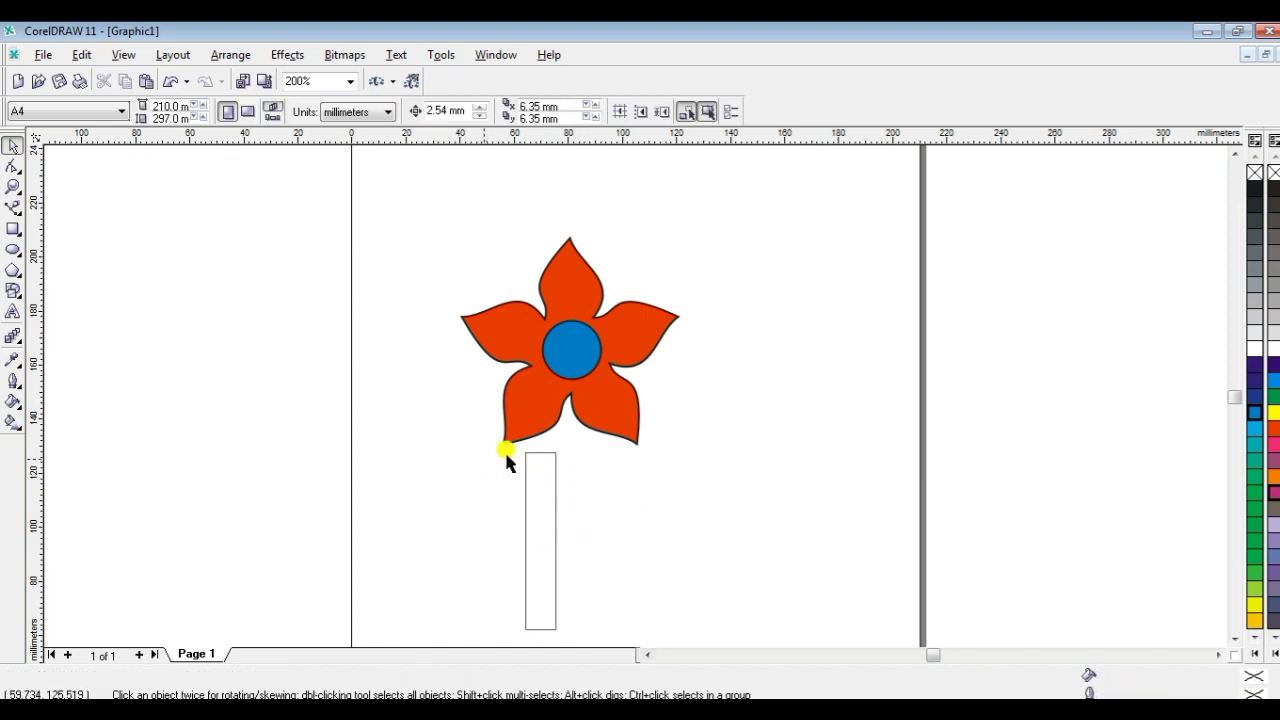
# Convert the stem rectangle to curves so its nodes can be edited with the Shape Tool
pyautogui.click(548, 481)
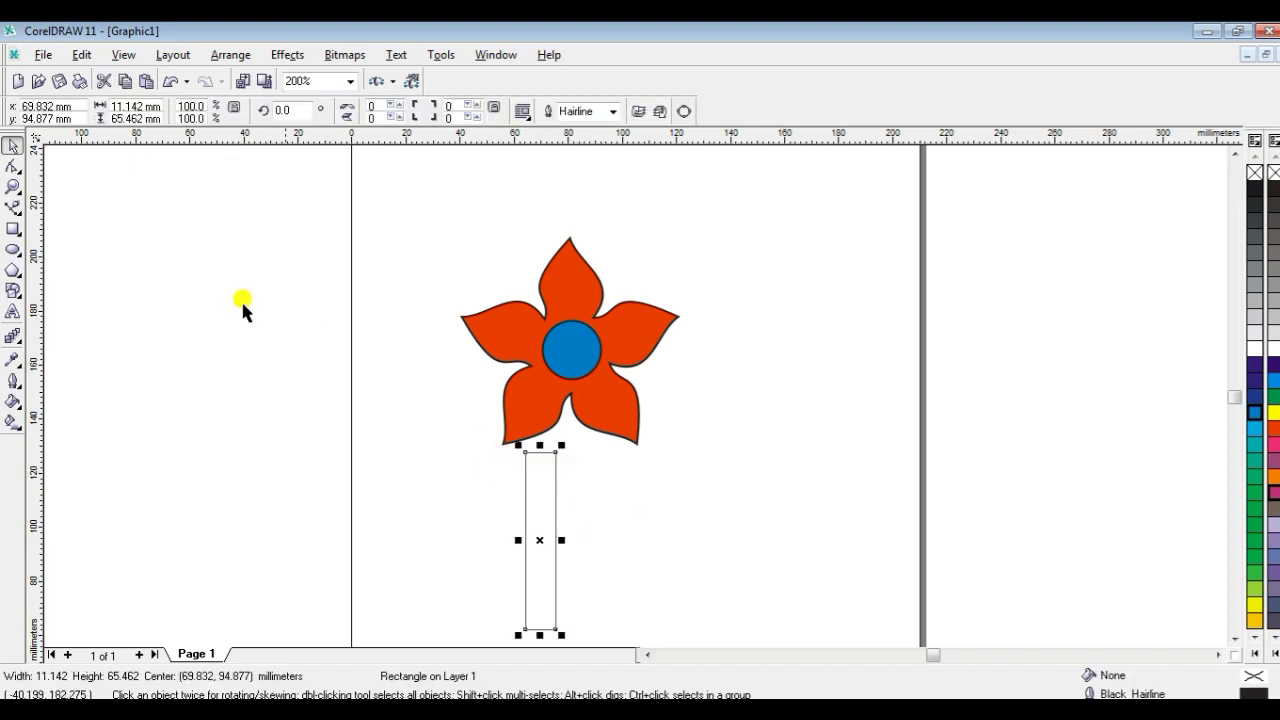
pyautogui.click(14, 167)
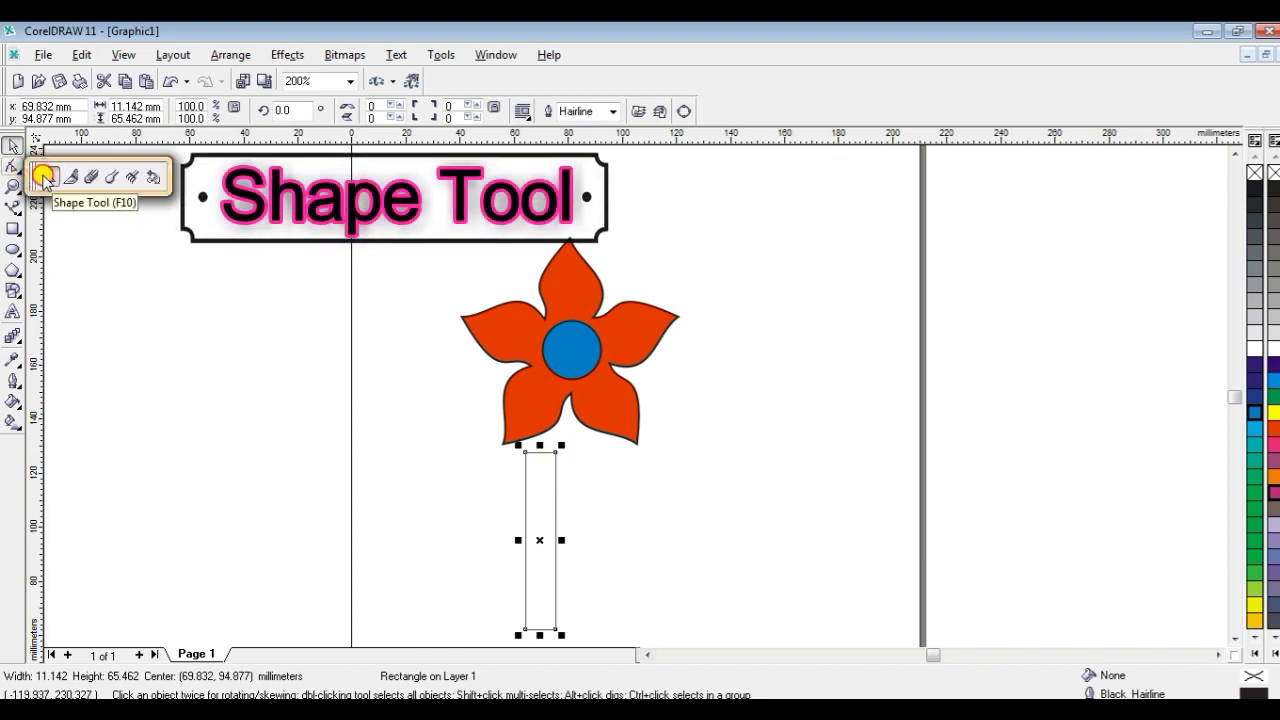
pyautogui.click(44, 178)
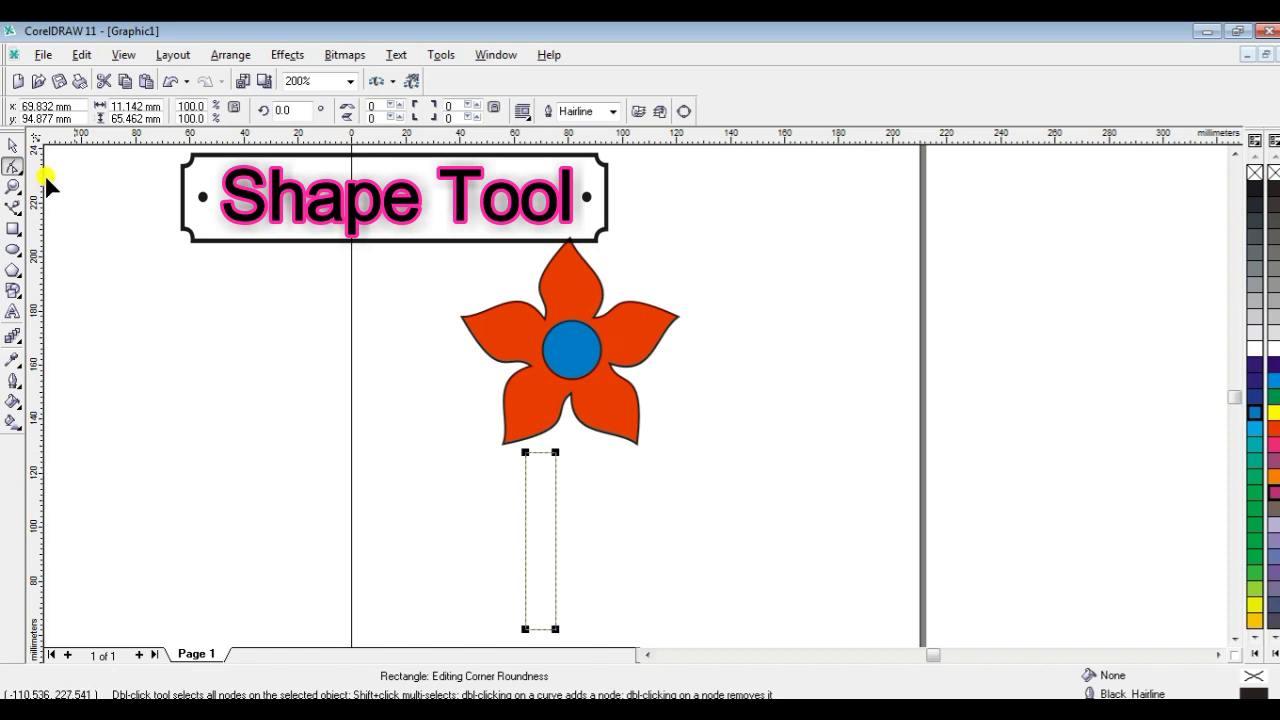
pyautogui.rightClick(553, 446)
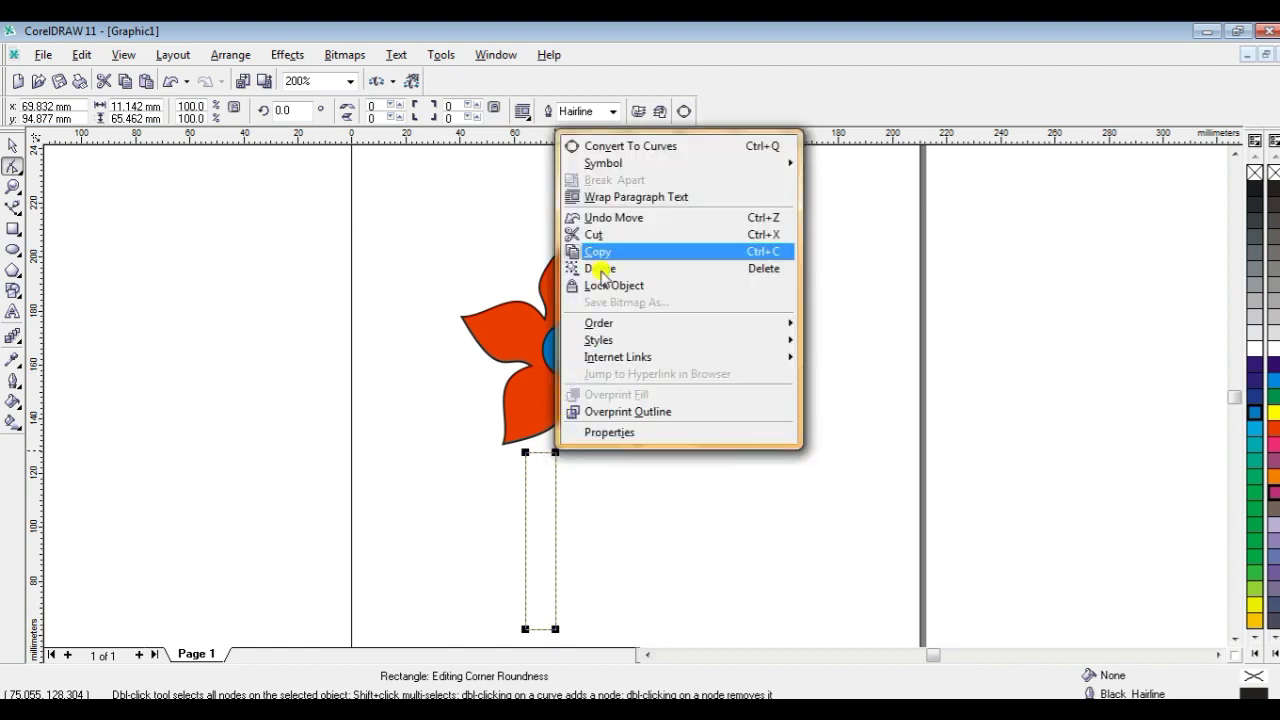
pyautogui.click(636, 148)
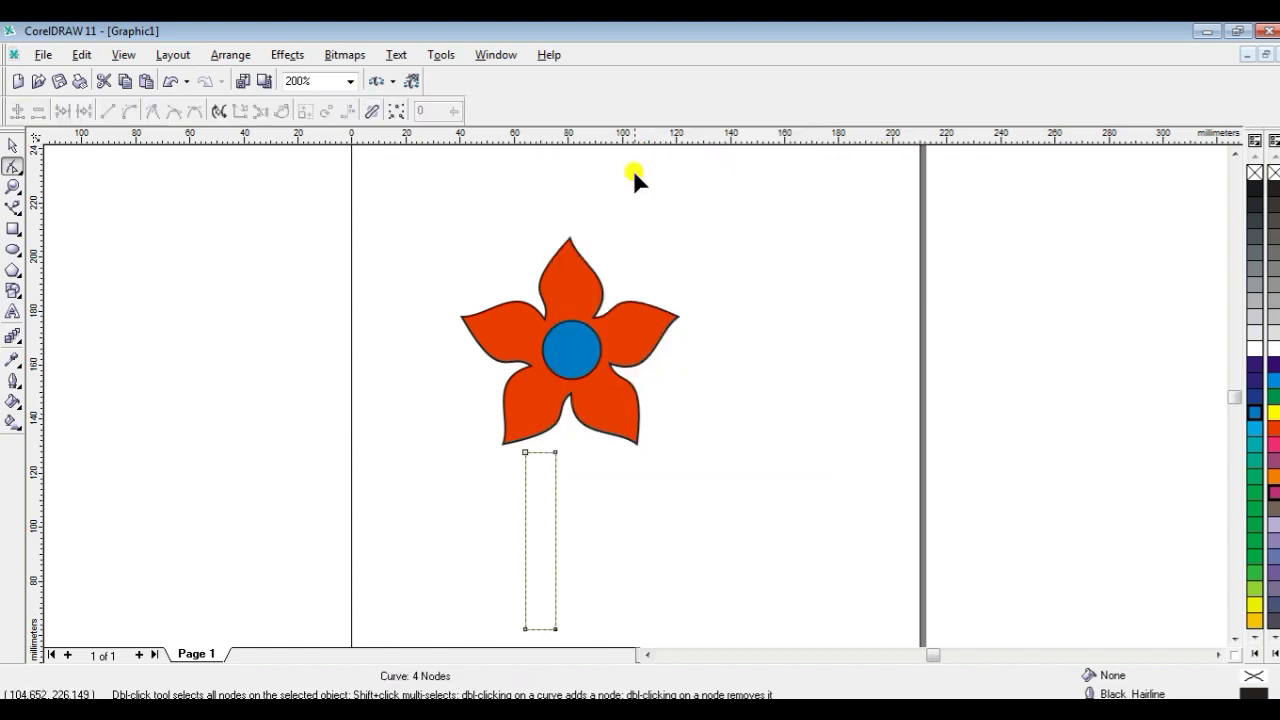
# Convert the stem's right edge to a curve and bend its lower part outward to the right
pyautogui.click(555, 527)
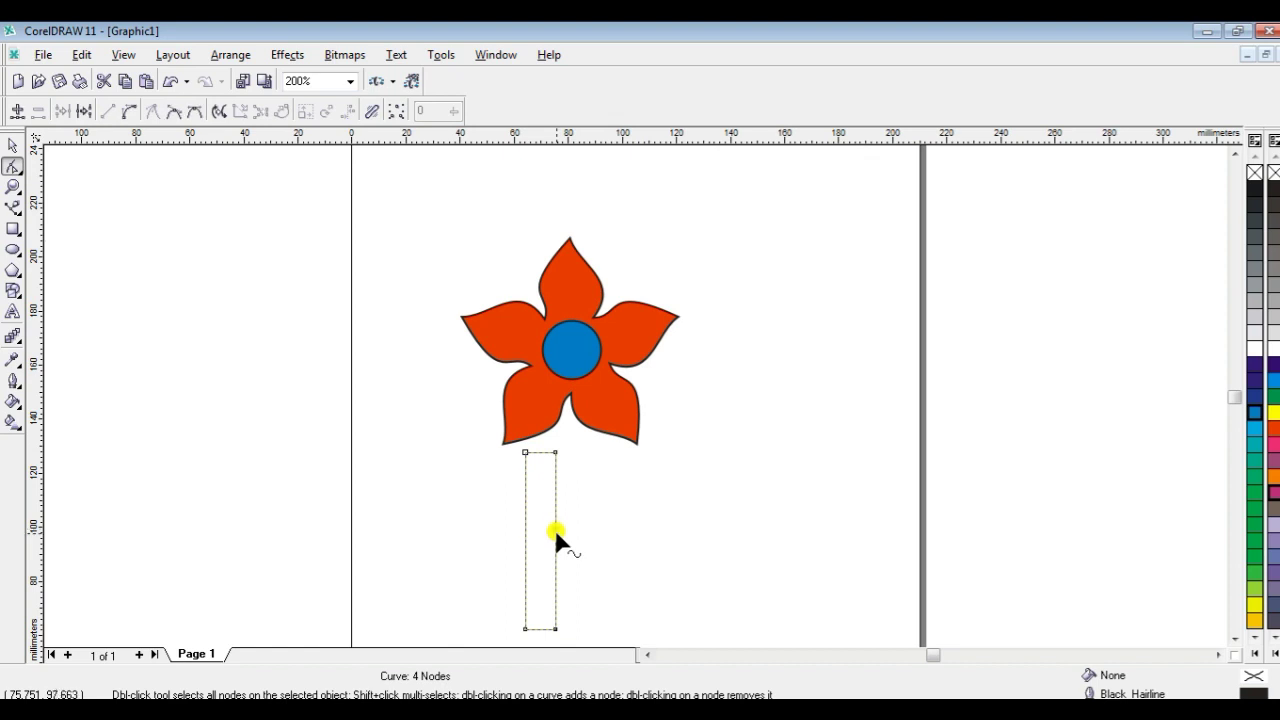
pyautogui.rightClick(553, 525)
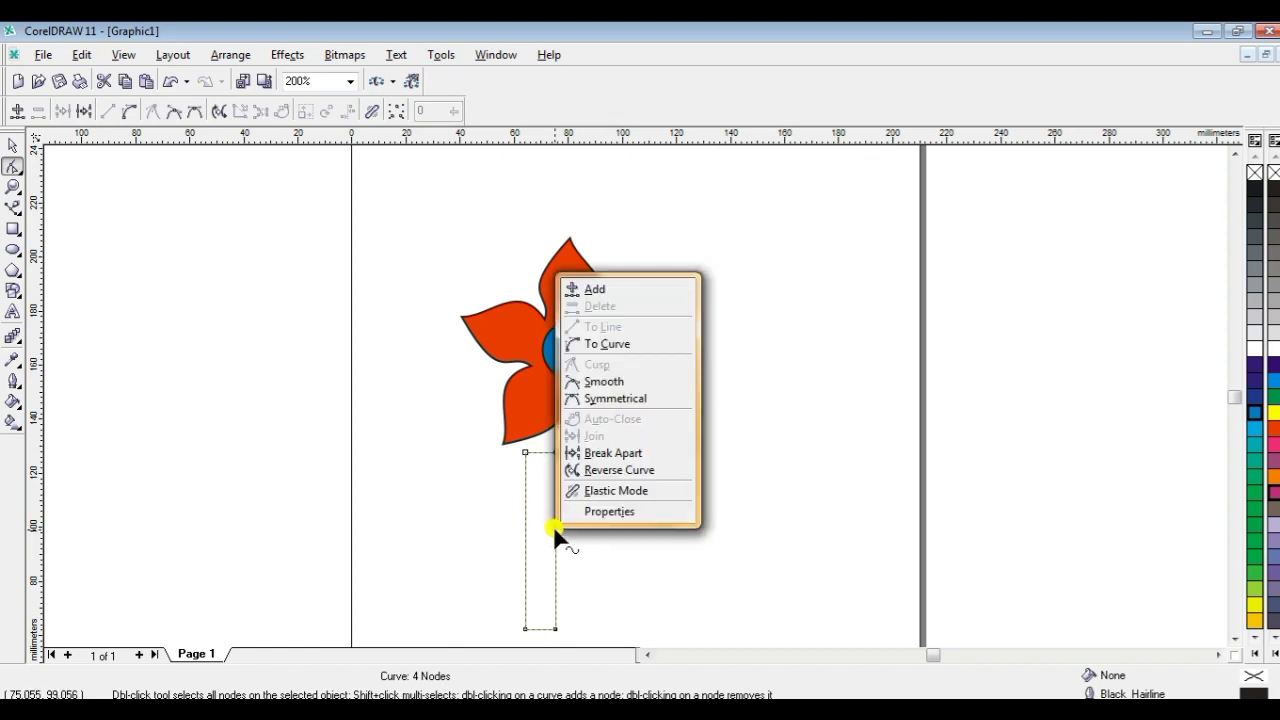
pyautogui.click(606, 345)
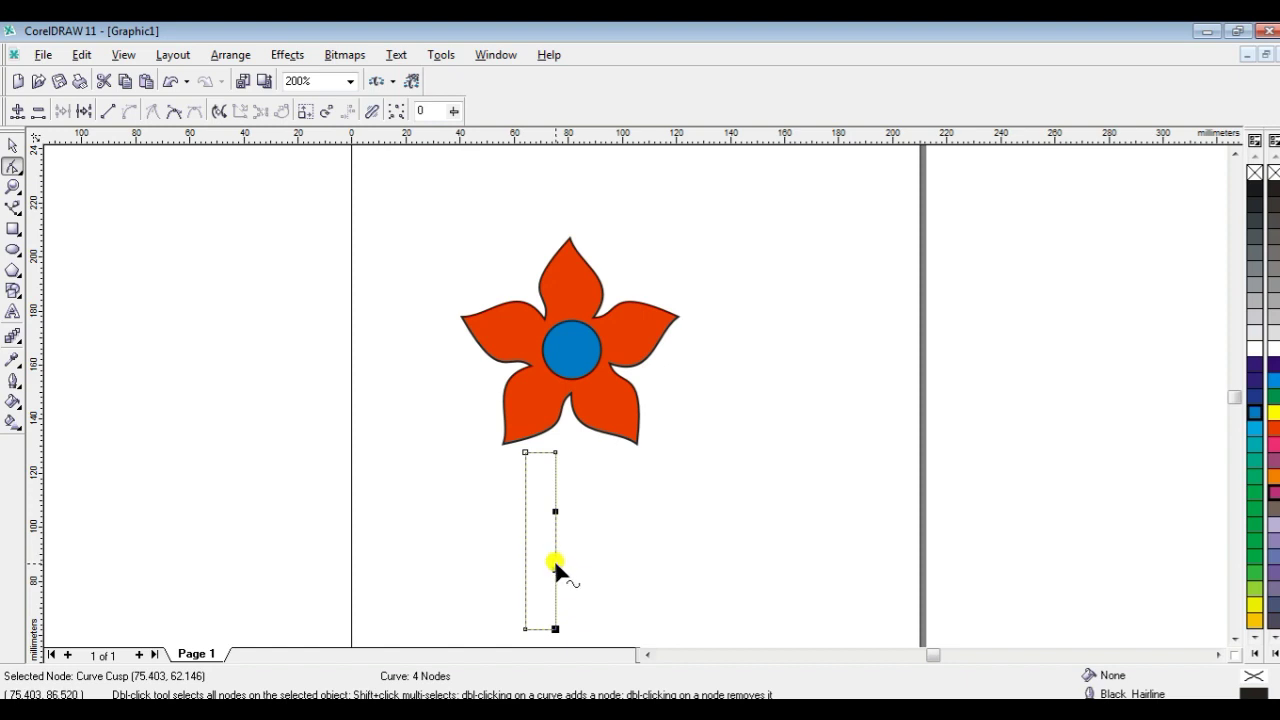
pyautogui.moveTo(554, 567); pyautogui.dragTo(611, 560)
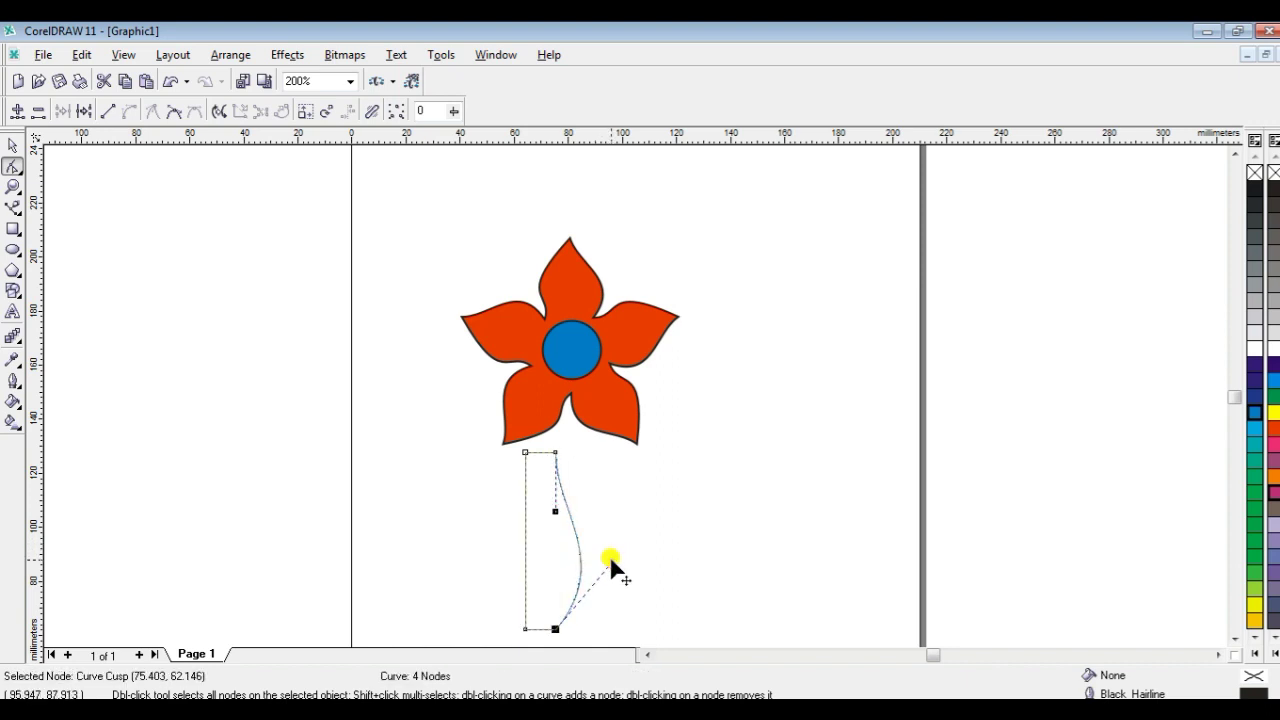
# Convert the stem's left edge to a curve and bend it rightward to run alongside the curved right edge
pyautogui.click(522, 529)
pyautogui.rightClick(522, 529)
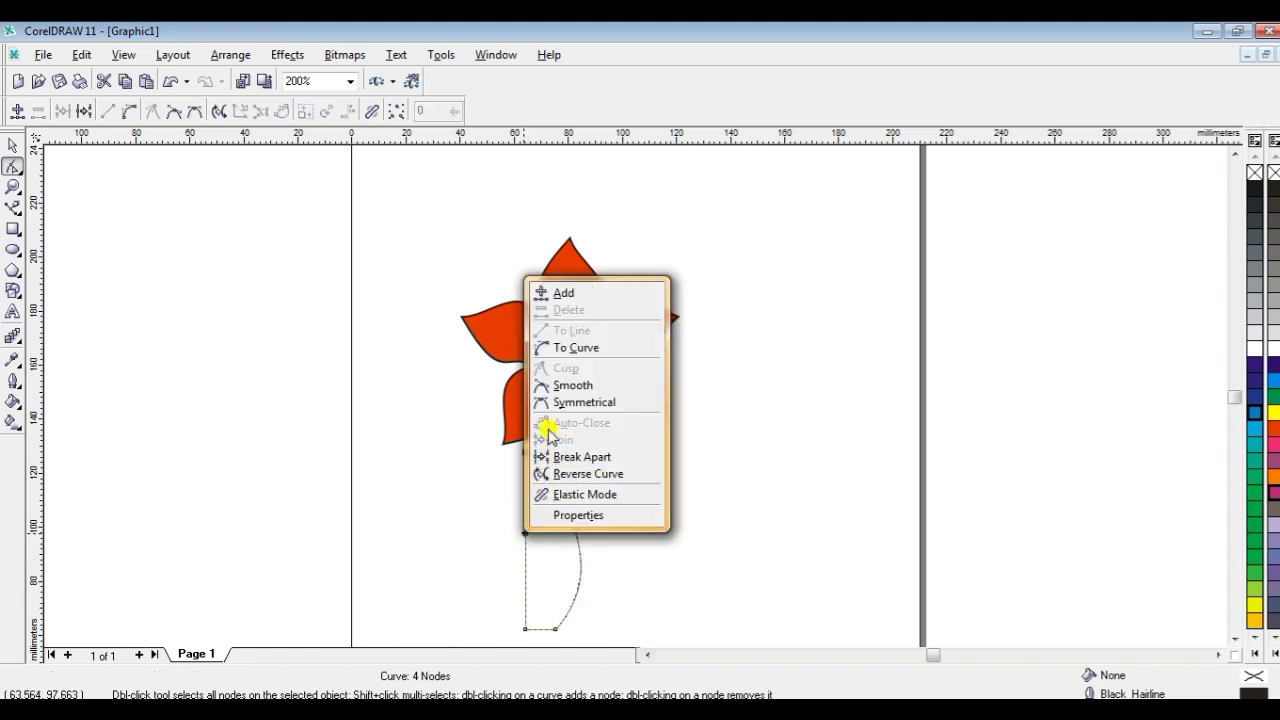
pyautogui.click(553, 349)
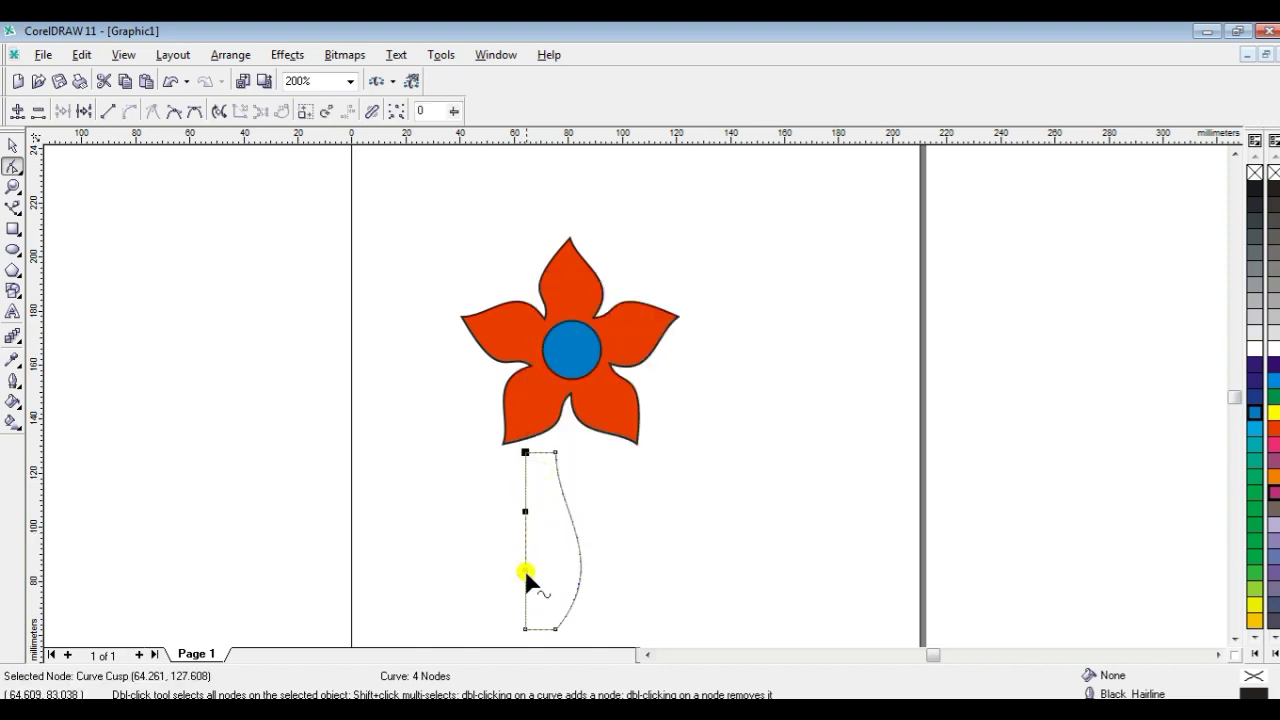
pyautogui.moveTo(525, 568); pyautogui.dragTo(566, 568)
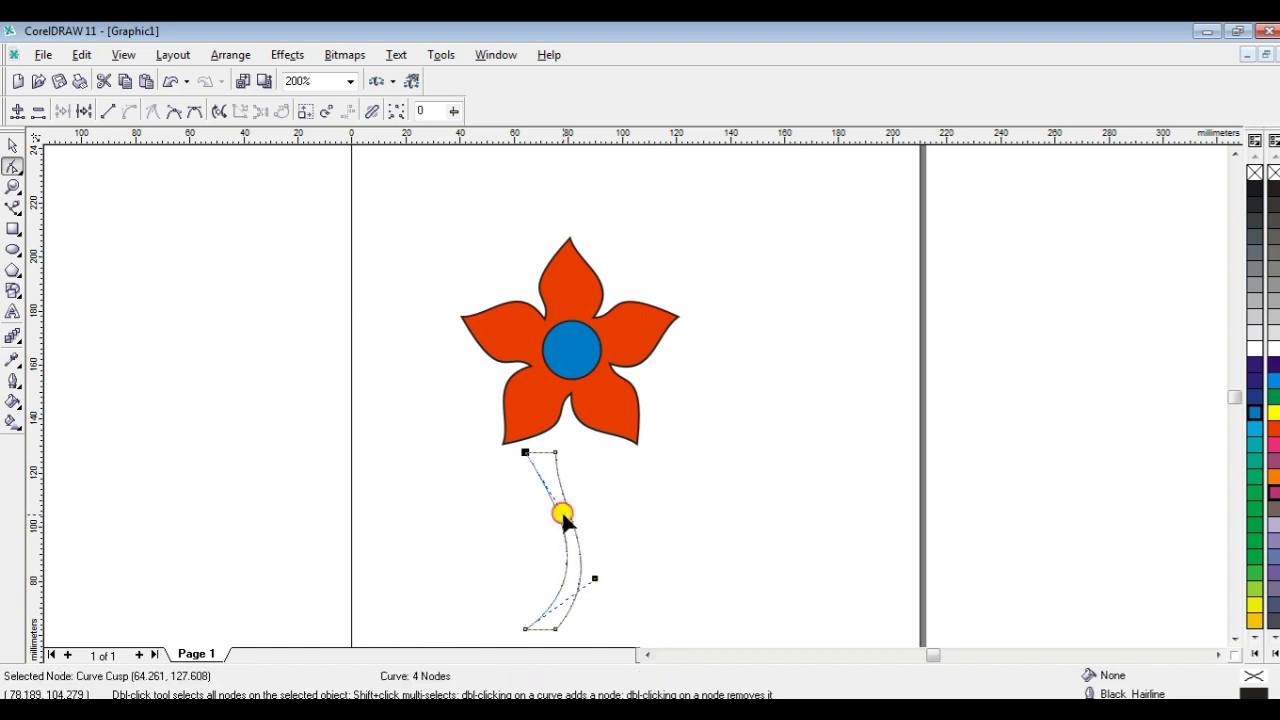
pyautogui.moveTo(563, 516); pyautogui.dragTo(565, 508)
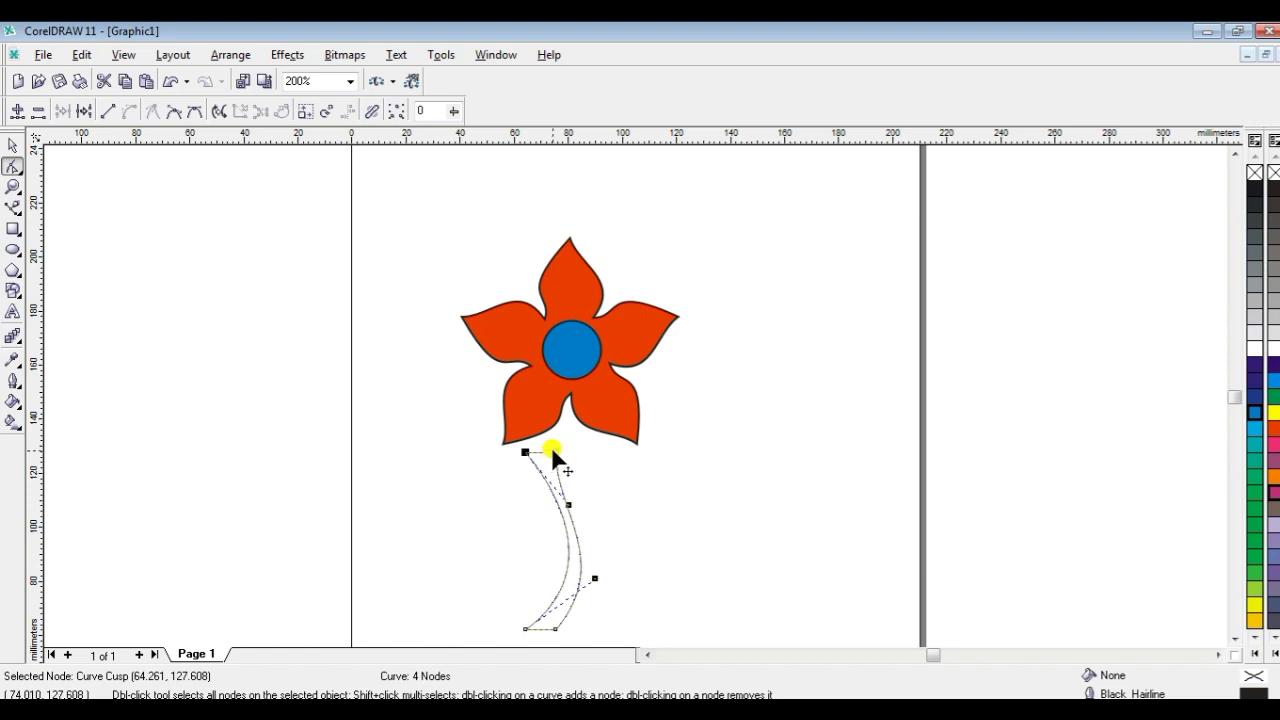
# Fine-tune the stem's upper nodes and curve handles to smooth its taper near the flower
pyautogui.click(553, 450)
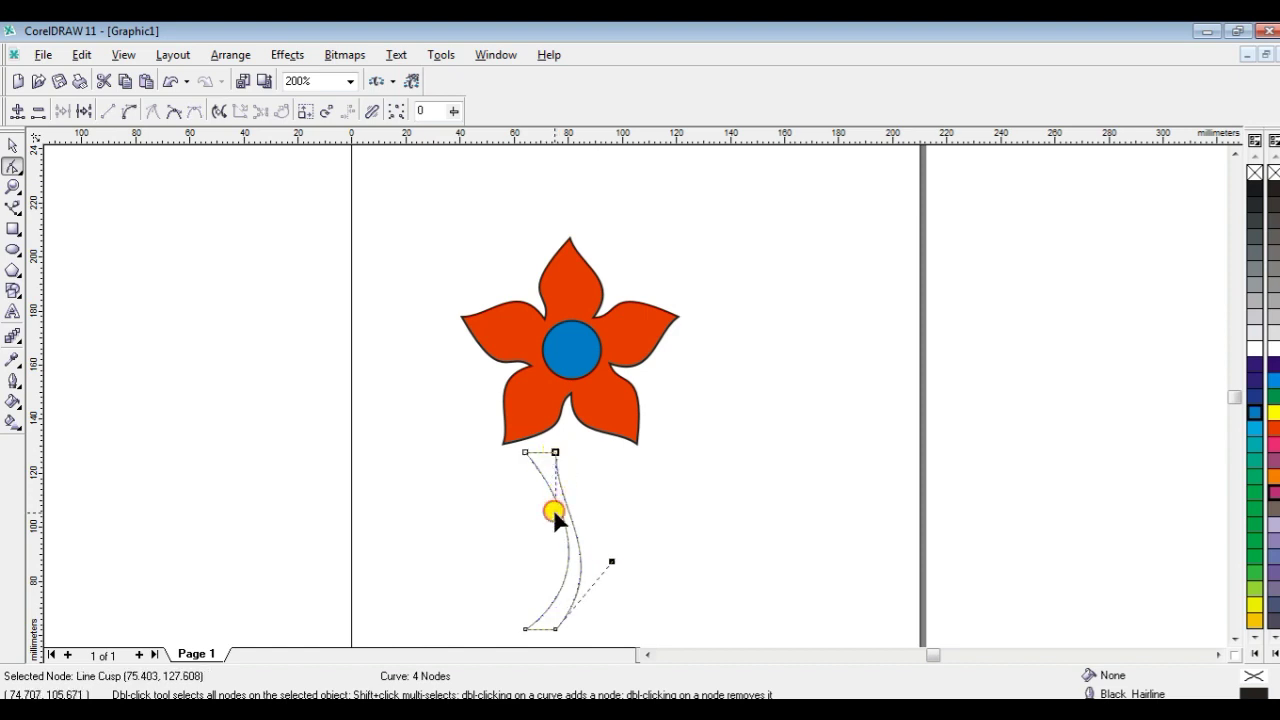
pyautogui.moveTo(554, 513)
pyautogui.mouseDown()
pyautogui.moveTo(543, 511)
pyautogui.moveTo(556, 509)
pyautogui.mouseUp()
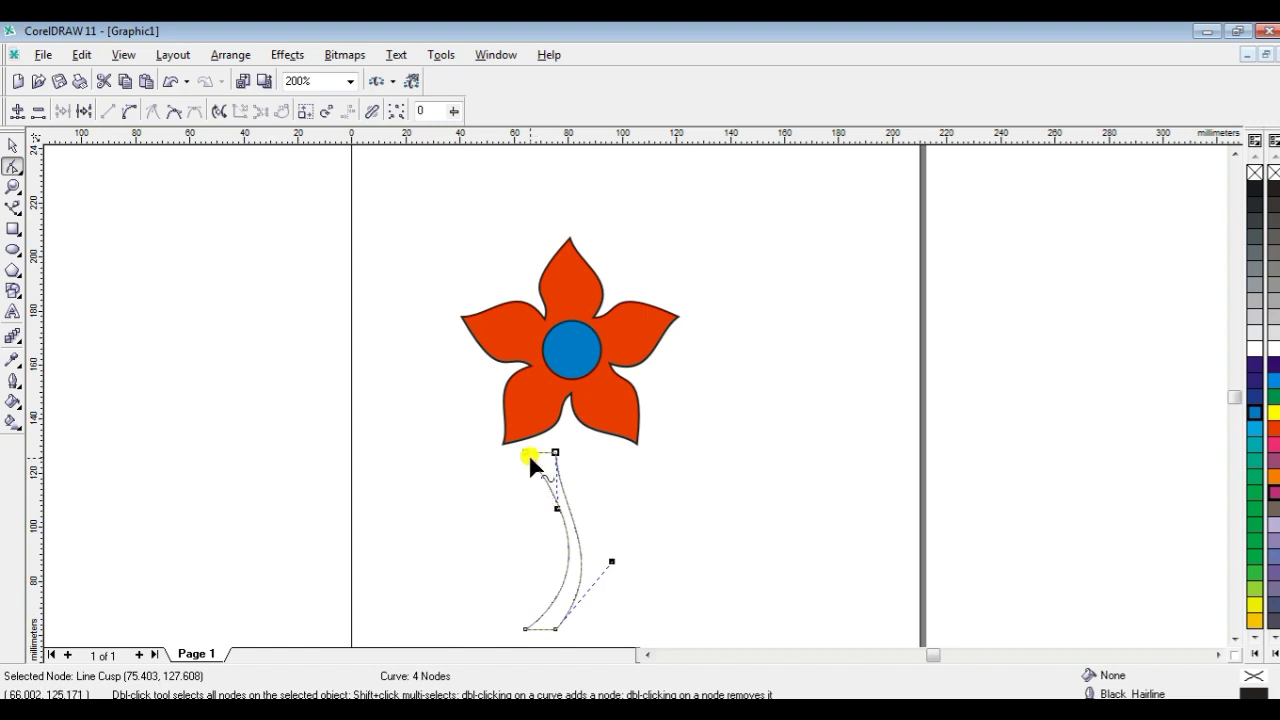
pyautogui.moveTo(524, 450); pyautogui.dragTo(528, 456)
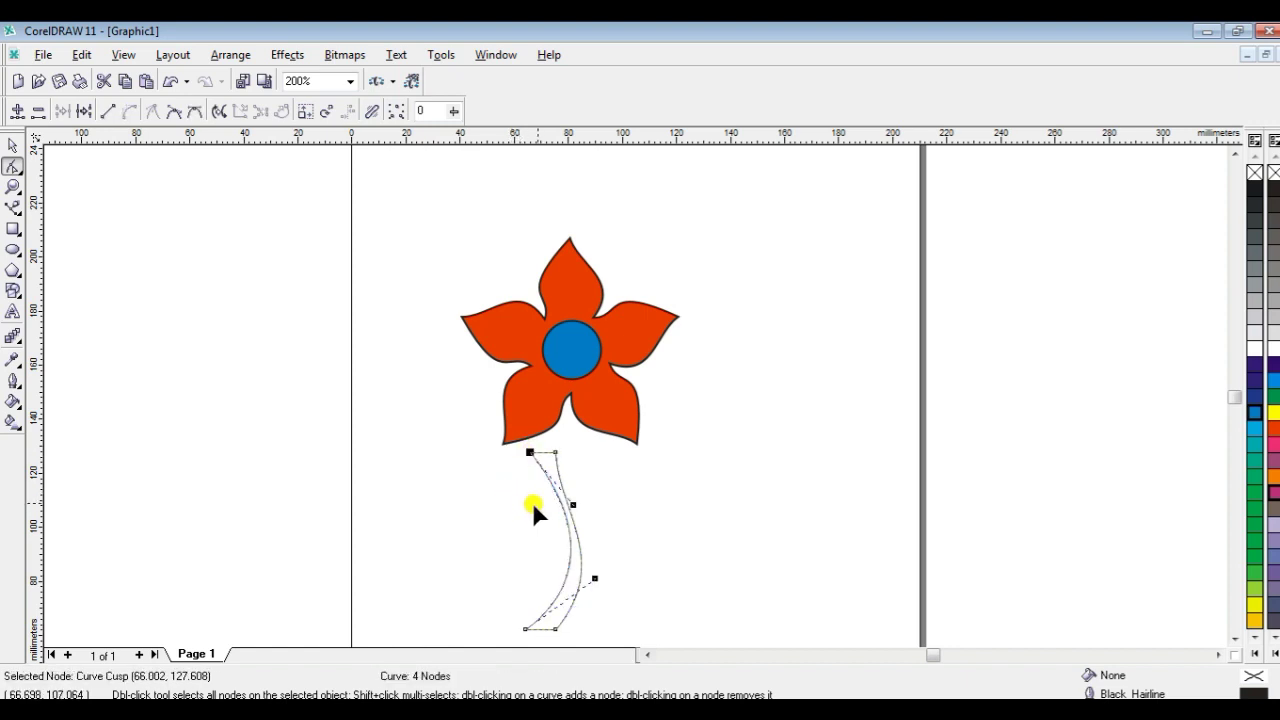
pyautogui.moveTo(530, 447); pyautogui.dragTo(526, 453)
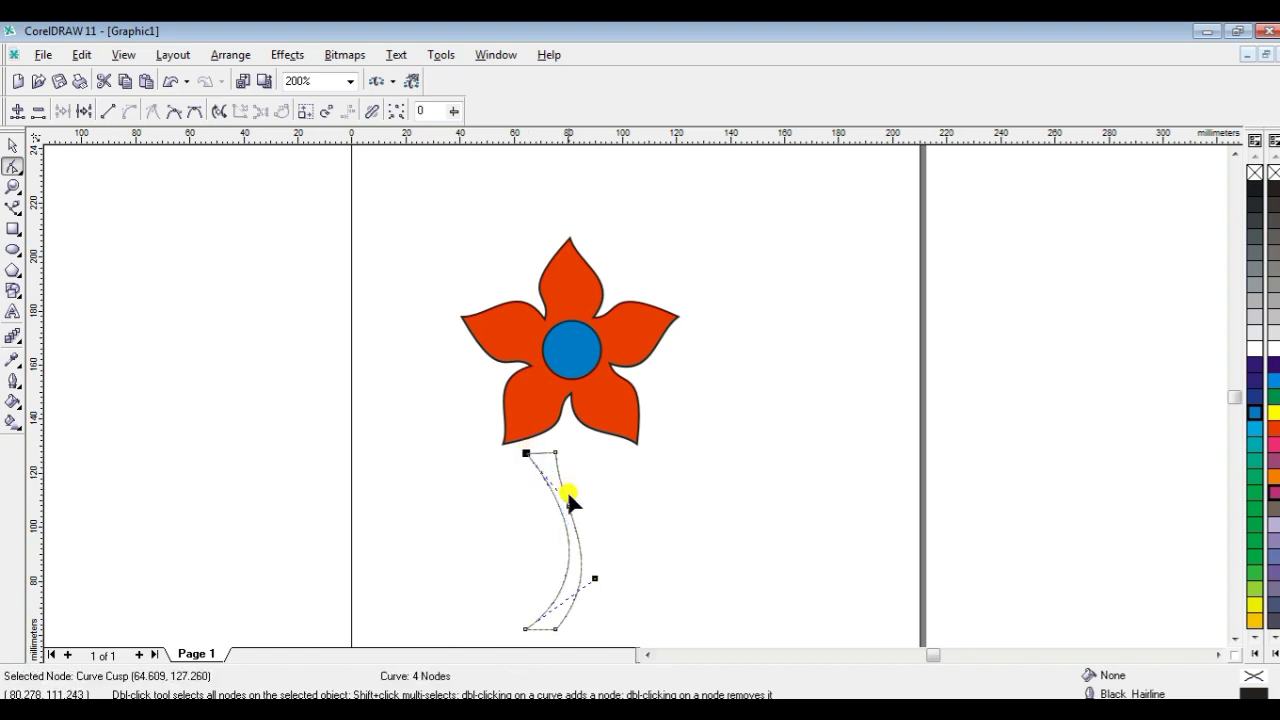
pyautogui.click(568, 505)
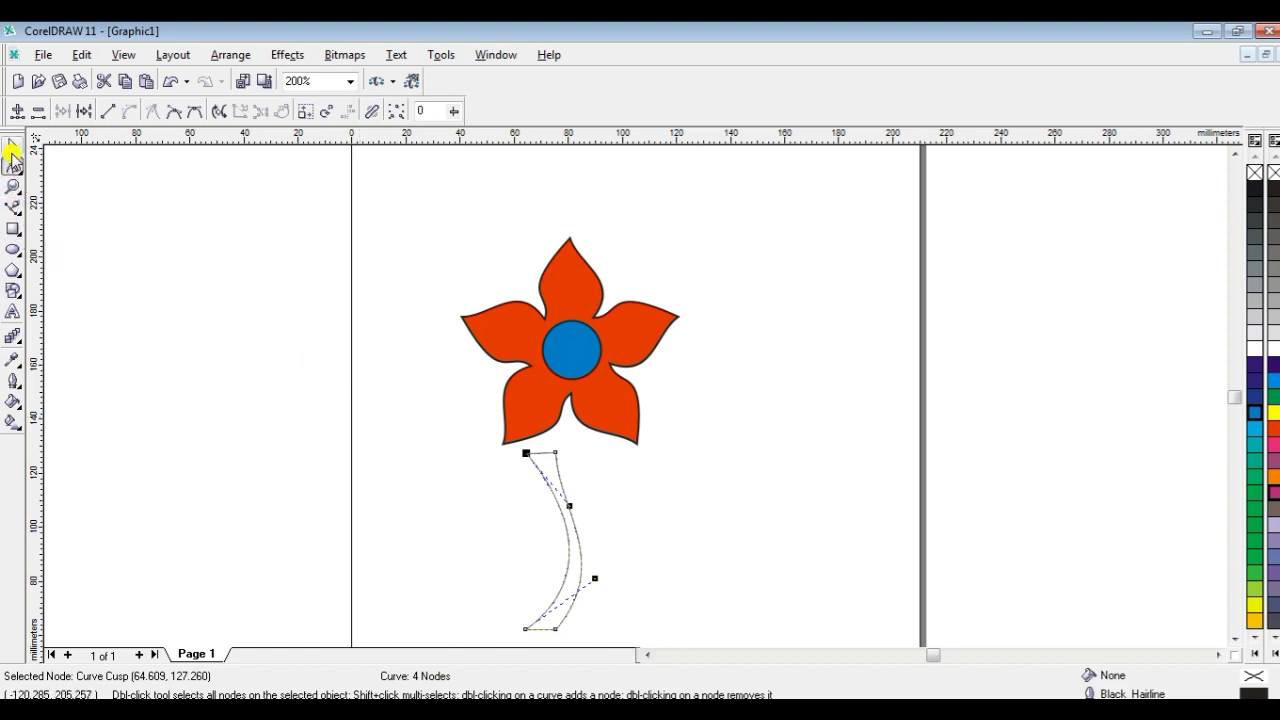
# Move the curved stem up so its upper end overlaps the flower just below the centre circle
pyautogui.click(12, 148)
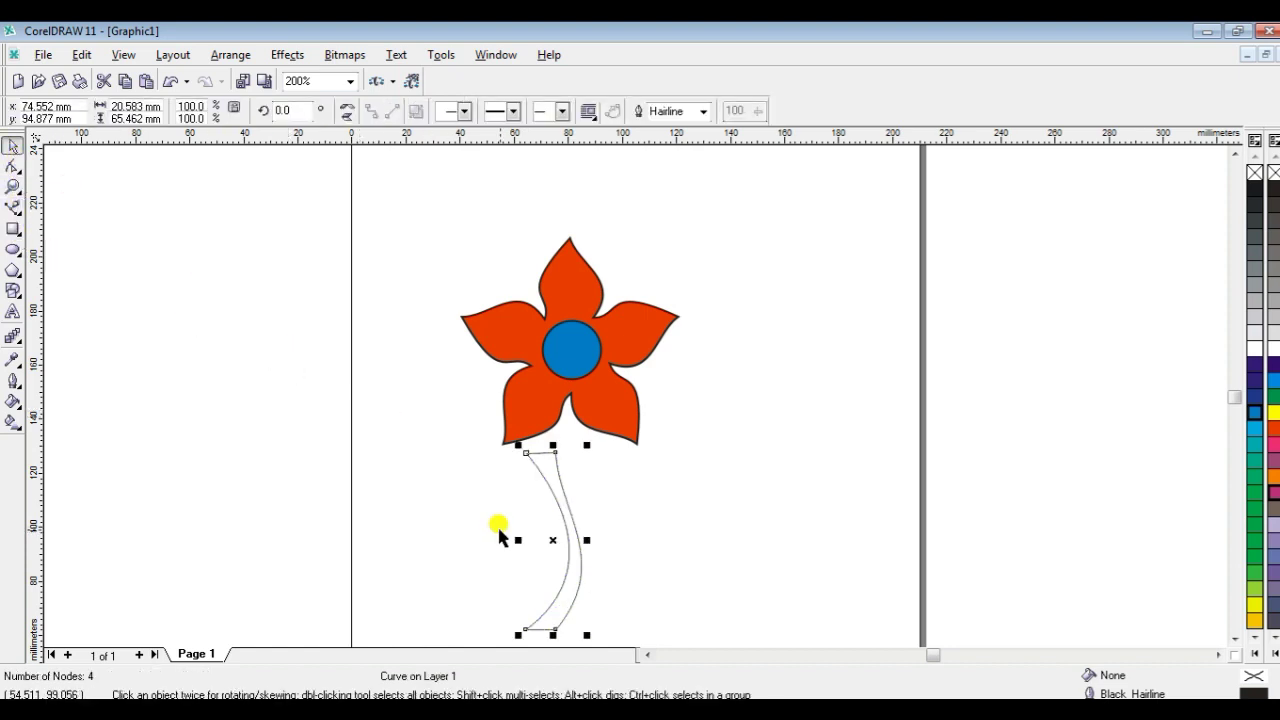
pyautogui.click(510, 490)
pyautogui.moveTo(556, 484); pyautogui.dragTo(569, 411)
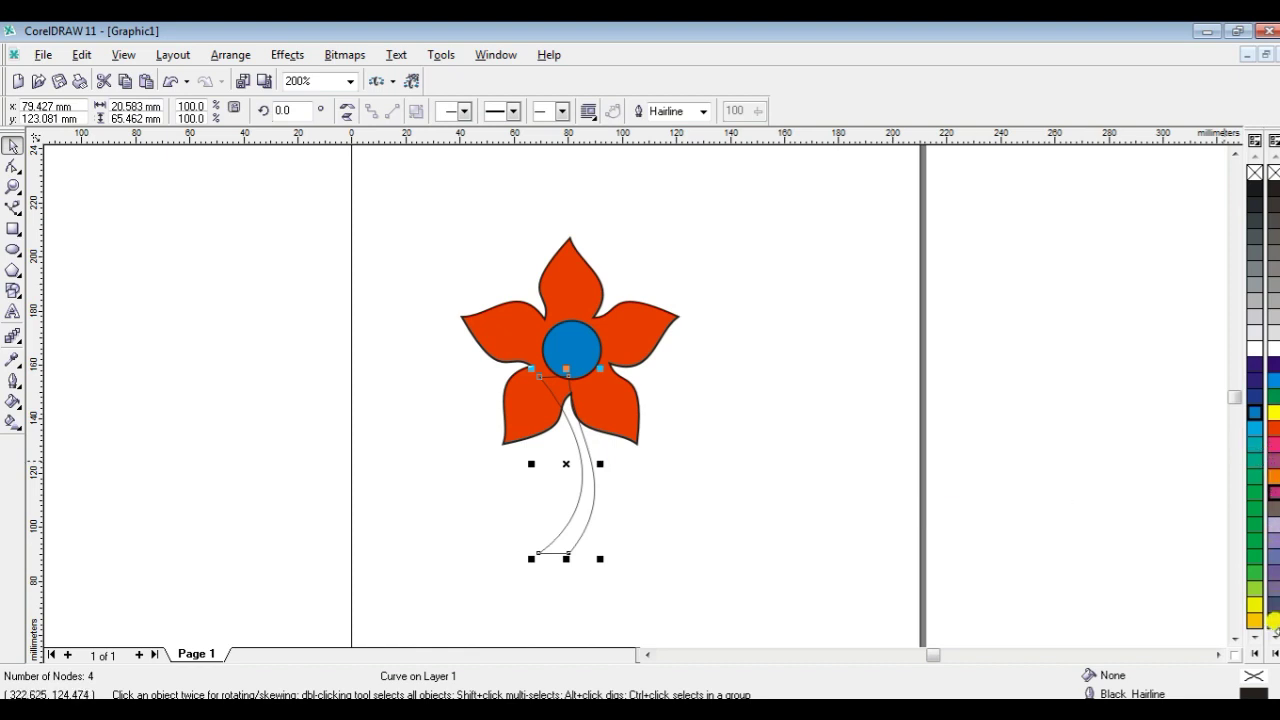
# Fill the stem with reddish brown, place it behind the flower and deselect it
pyautogui.click(1275, 634)
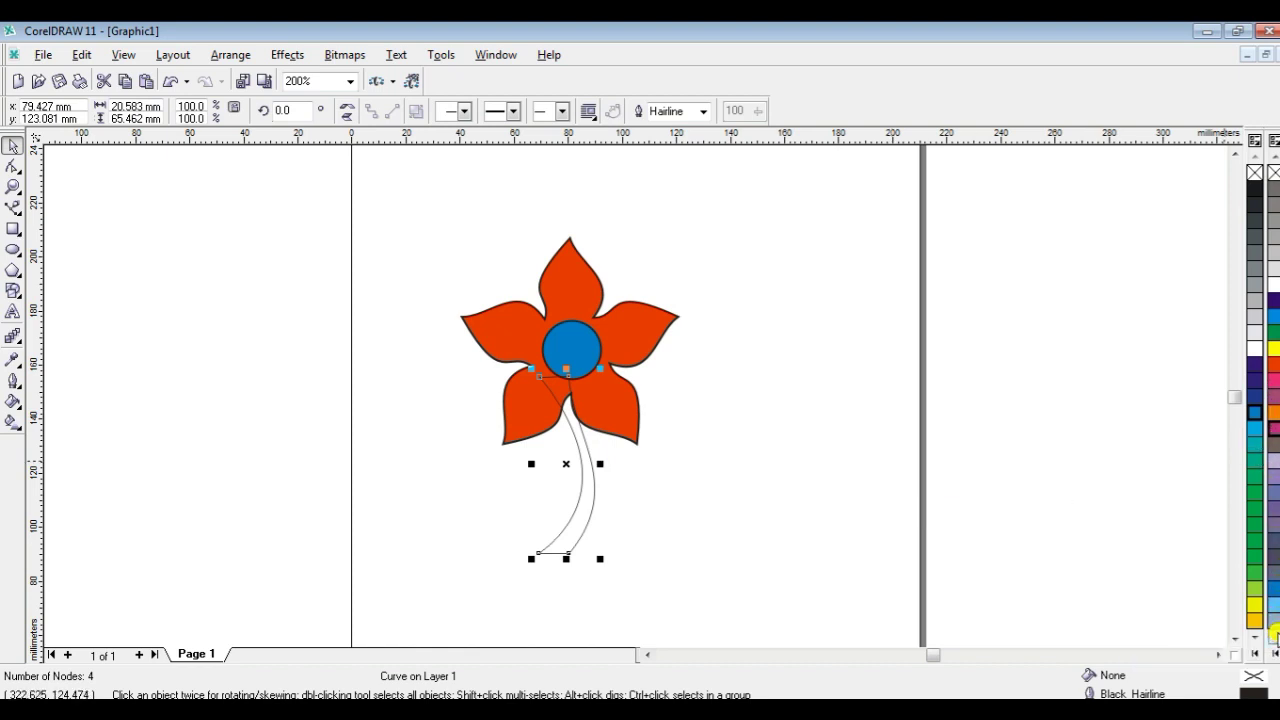
pyautogui.moveTo(1275, 634); pyautogui.dragTo(1275, 634)
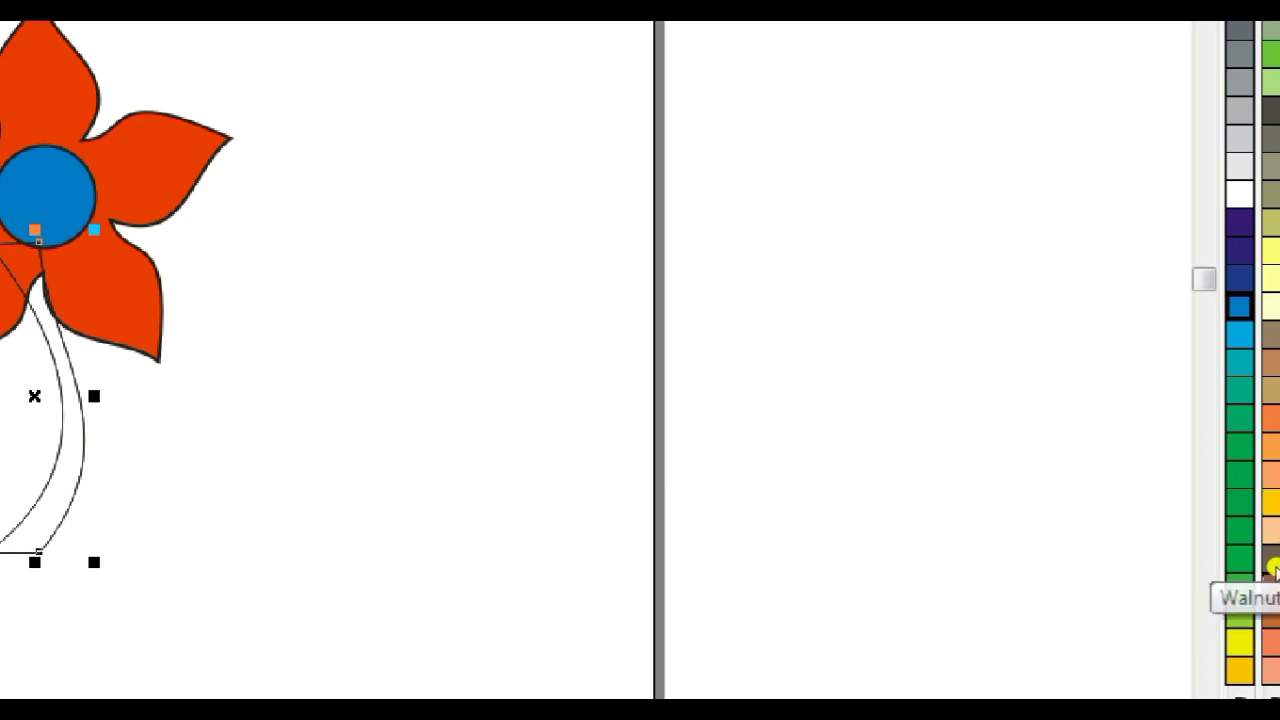
pyautogui.click(1274, 573)
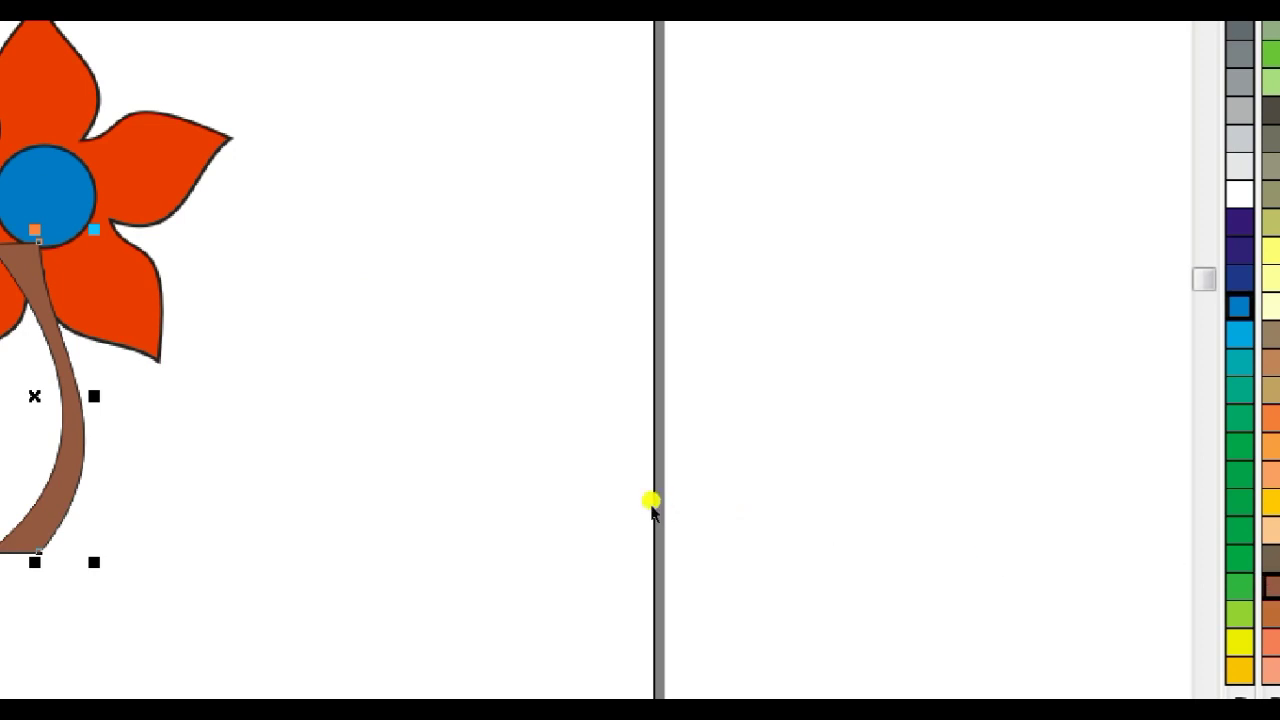
pyautogui.click(632, 429)
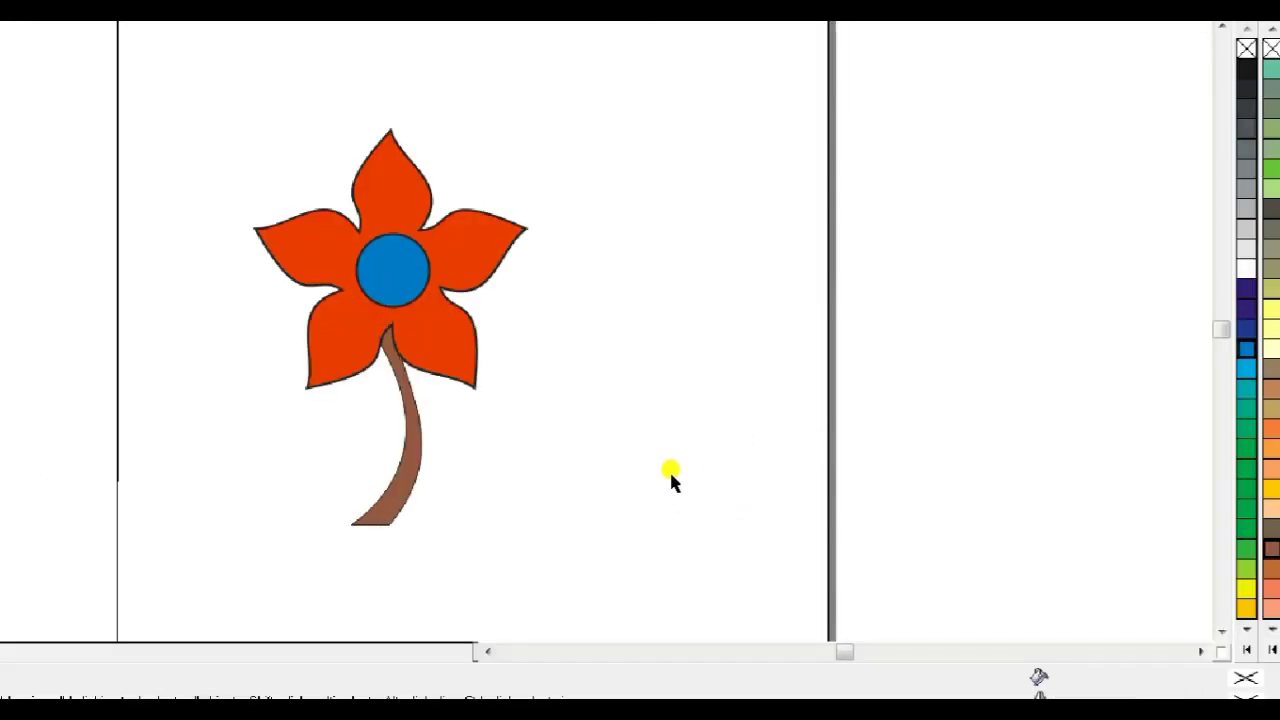
pyautogui.hotkey('shift', 'pagedown')
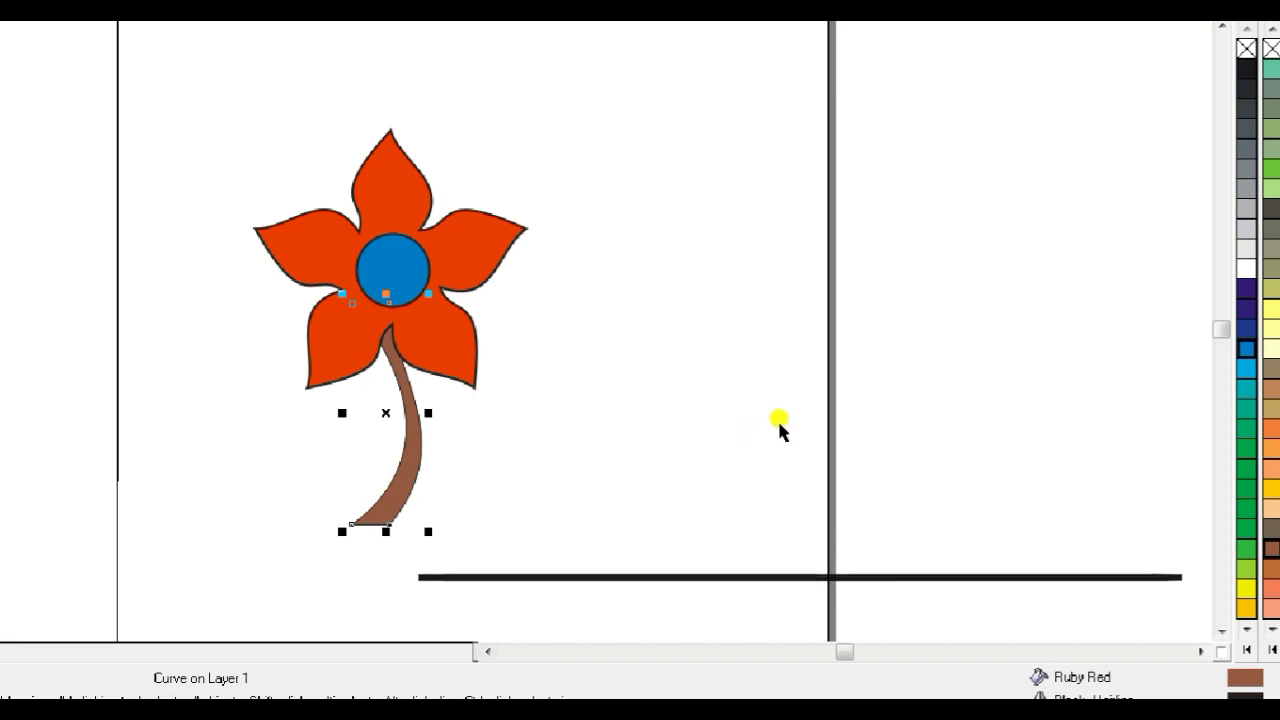
pyautogui.click(778, 424)
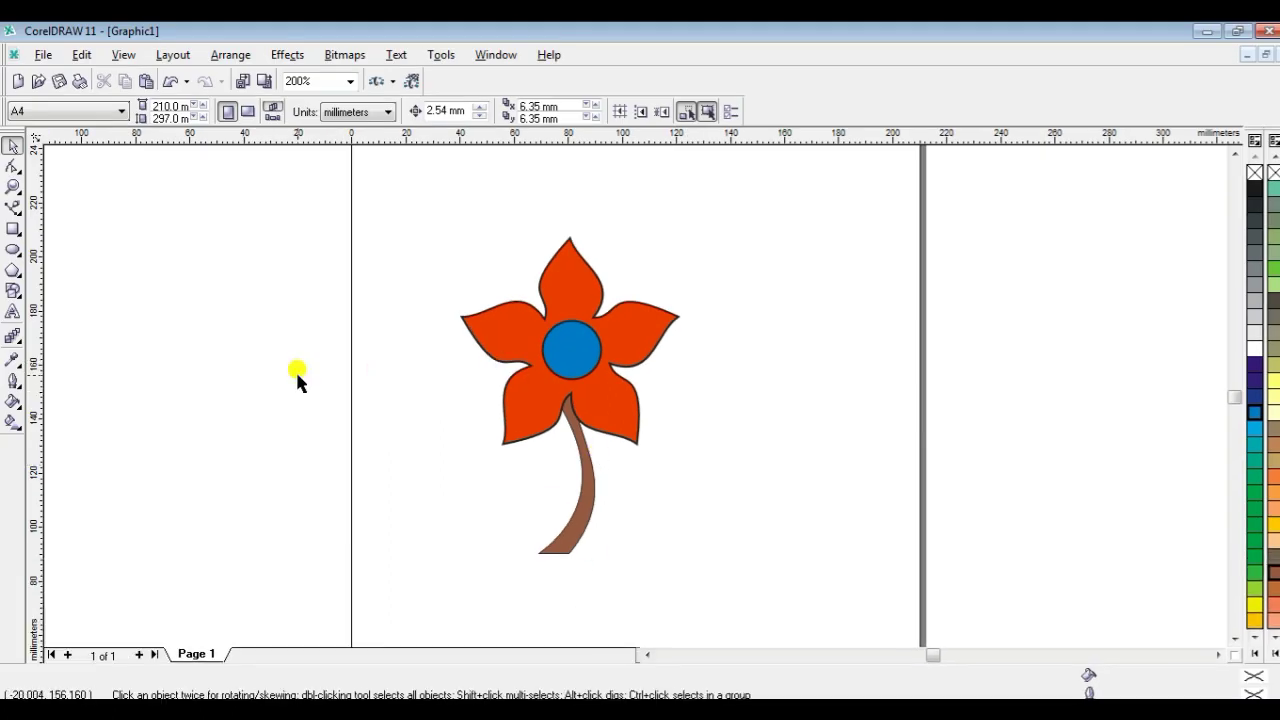
# Draw a wide rectangle about 72 by 13 mm beside the page, left of the flower, and convert it to curves
pyautogui.click(12, 229)
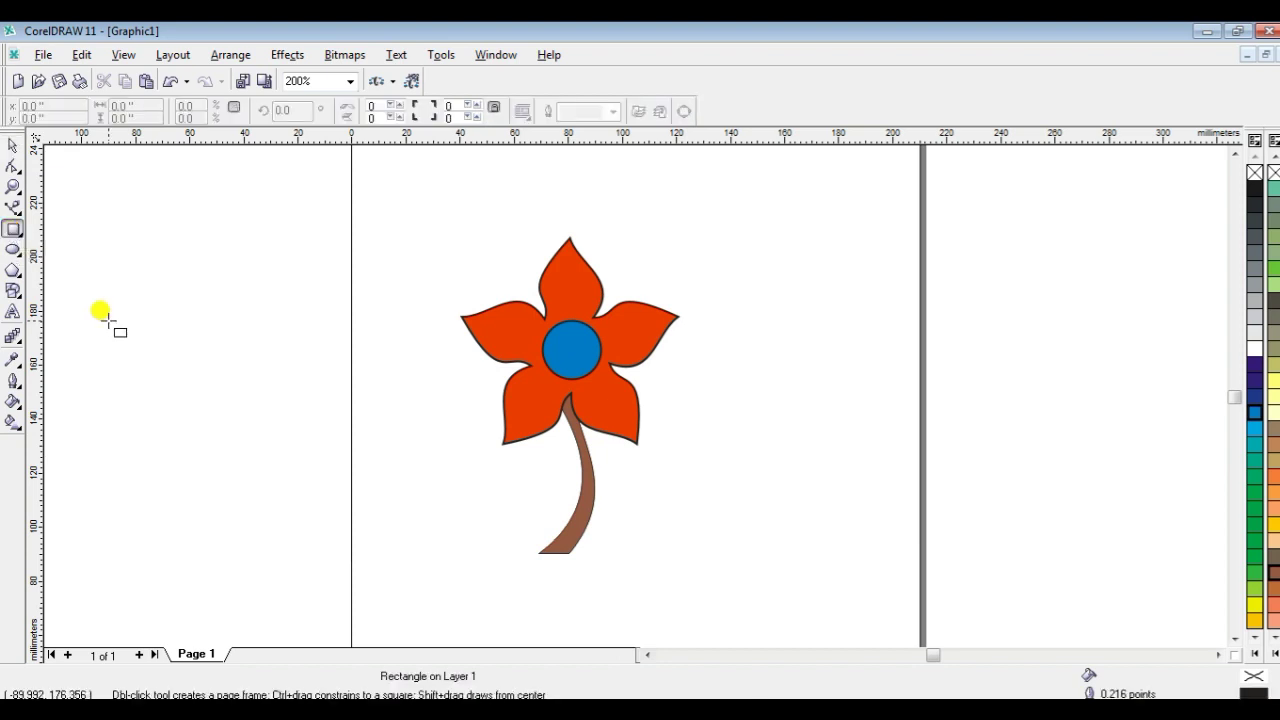
pyautogui.moveTo(108, 321); pyautogui.dragTo(303, 356)
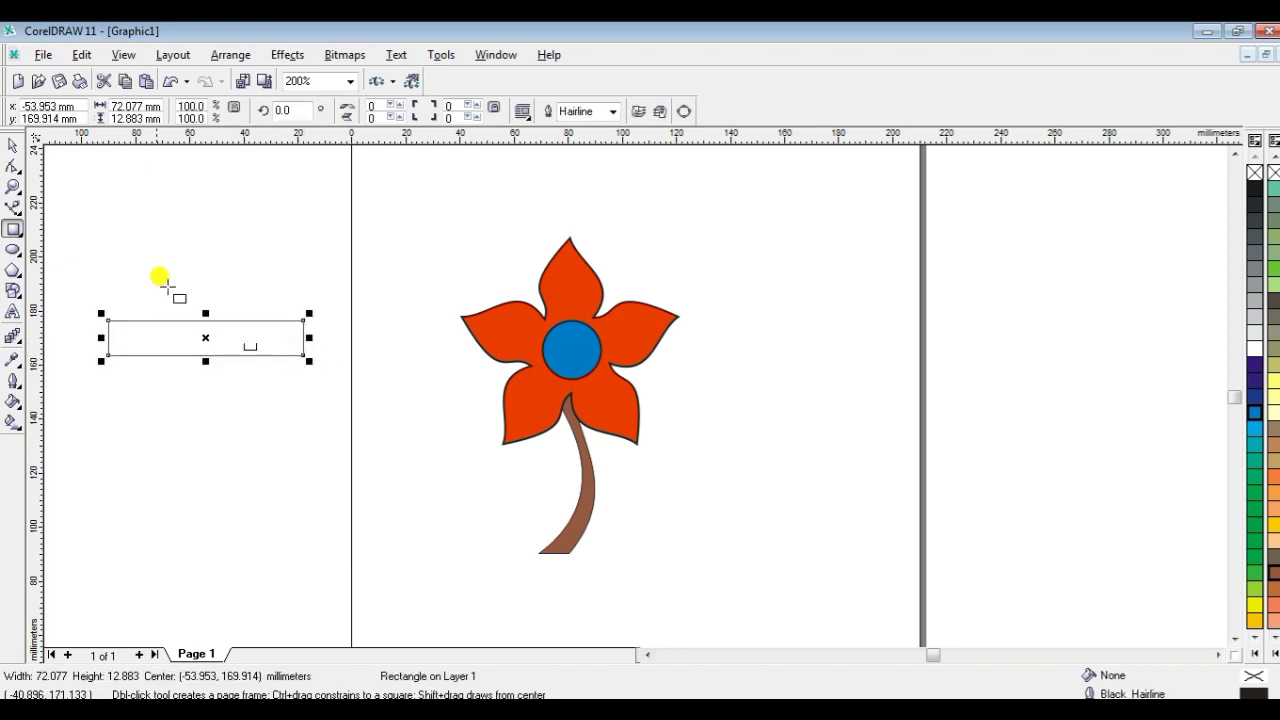
pyautogui.click(12, 166)
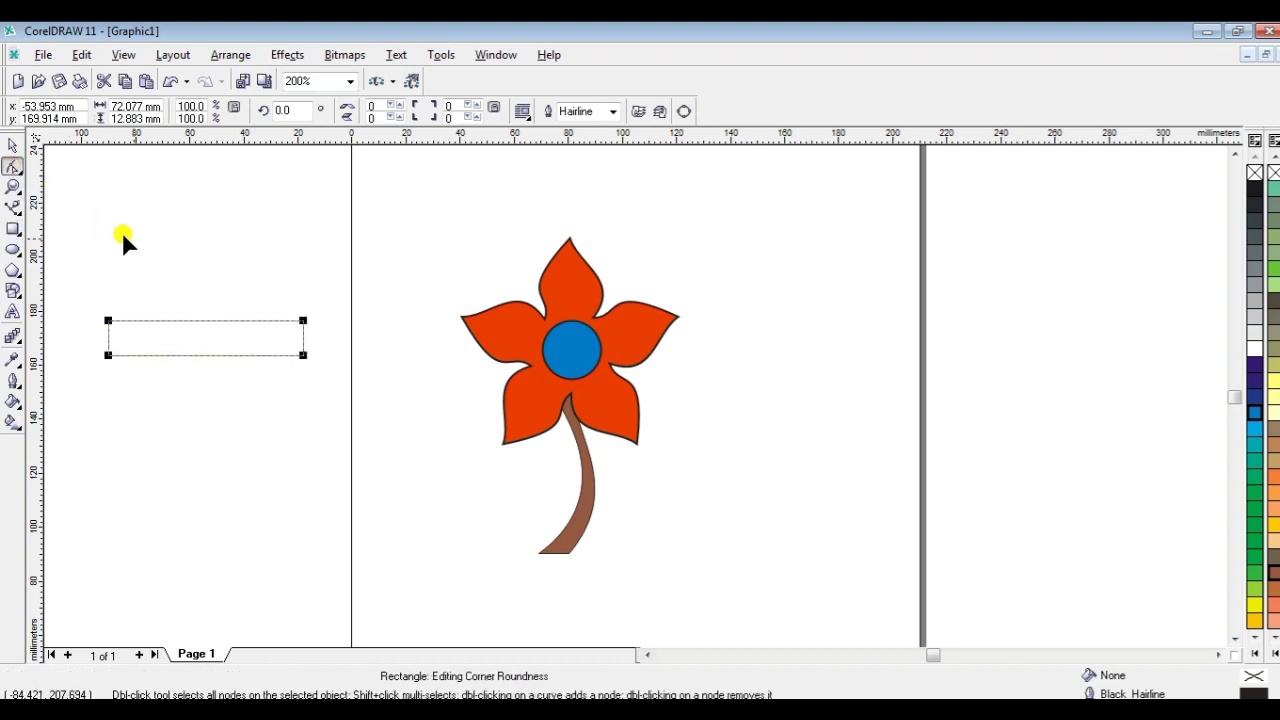
pyautogui.moveTo(303, 321); pyautogui.dragTo(301, 321)
pyautogui.rightClick(301, 321)
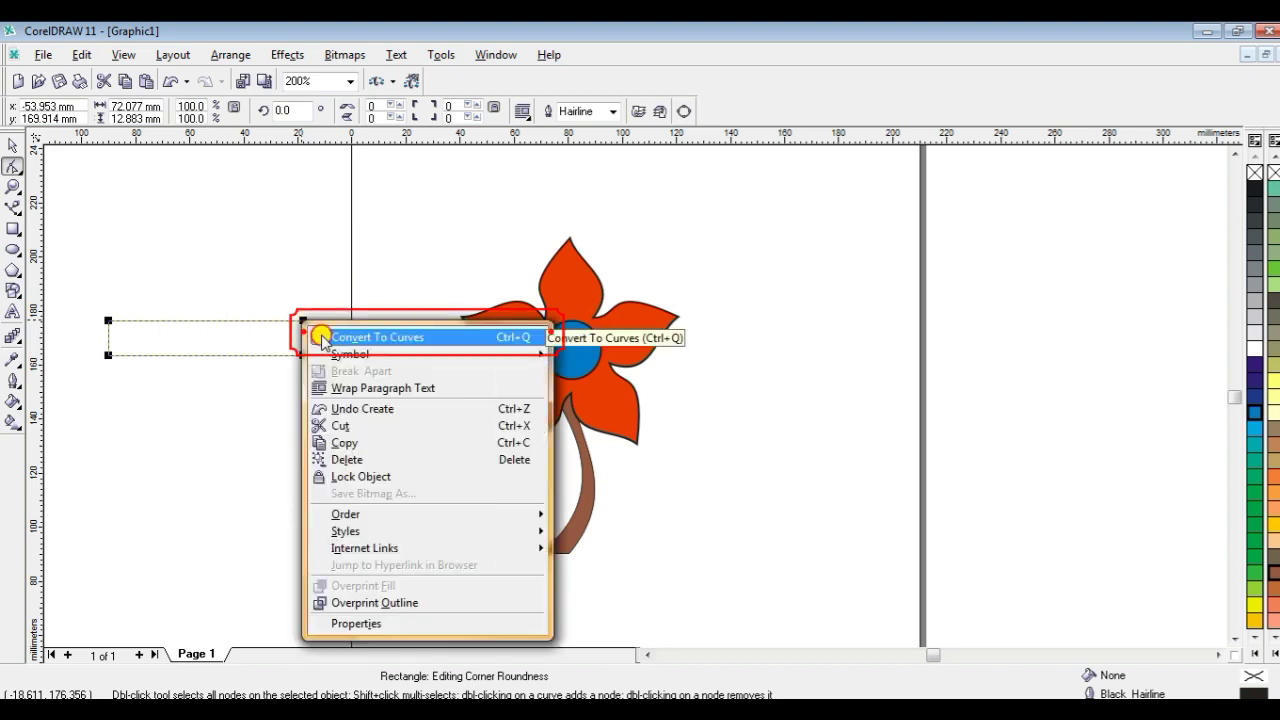
pyautogui.click(313, 334)
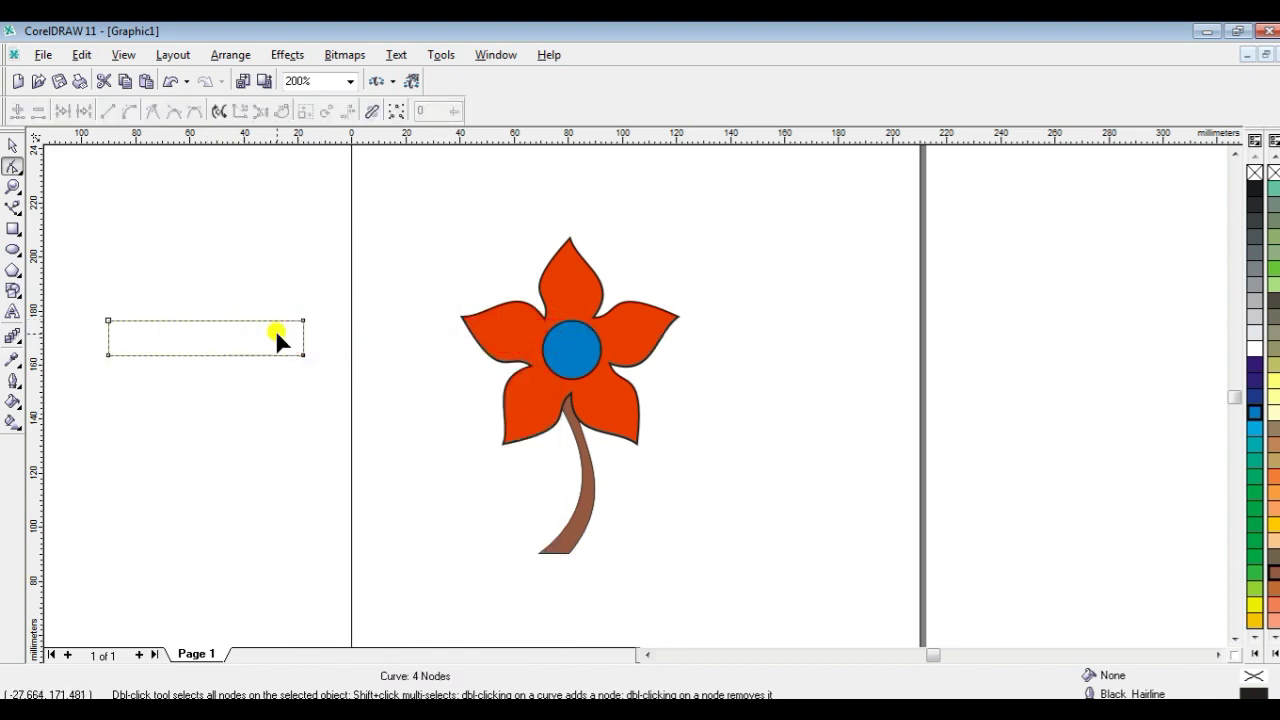
# Move the rectangle's upper-right node slightly inward and convert its top edge from a line to a curve
pyautogui.moveTo(302, 321); pyautogui.dragTo(298, 321)
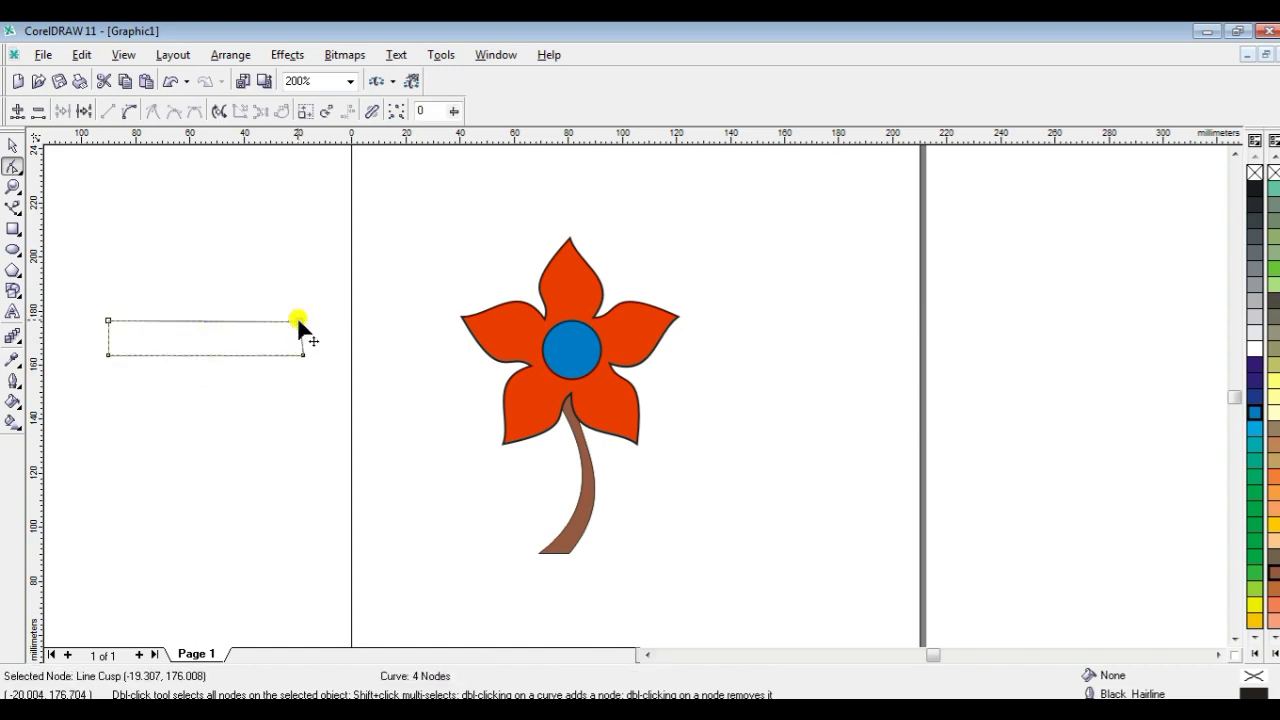
pyautogui.click(197, 320)
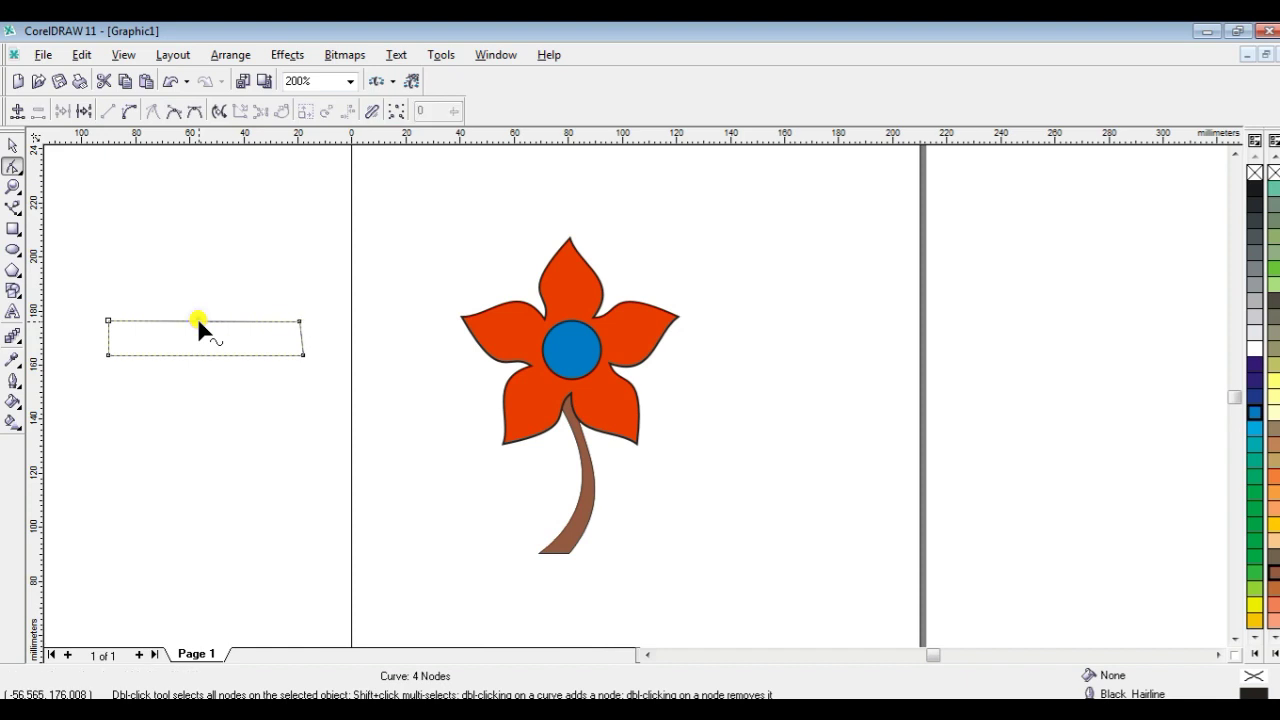
pyautogui.rightClick(197, 318)
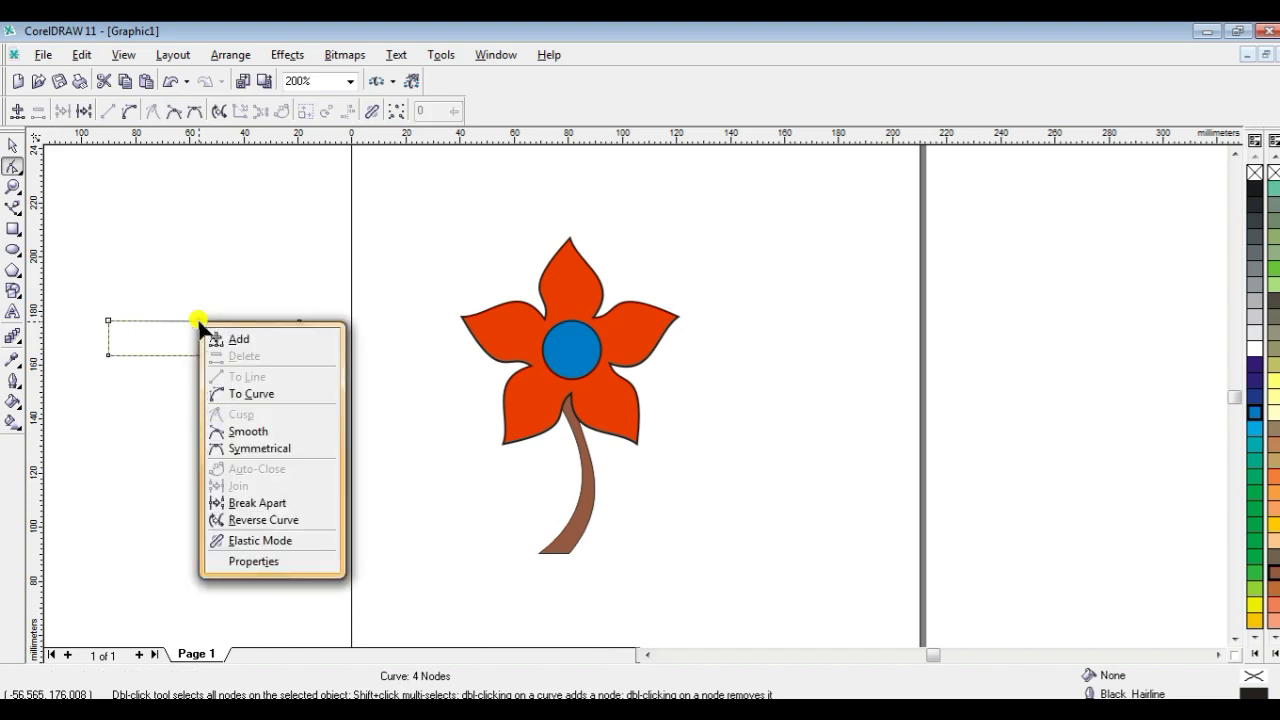
pyautogui.click(232, 393)
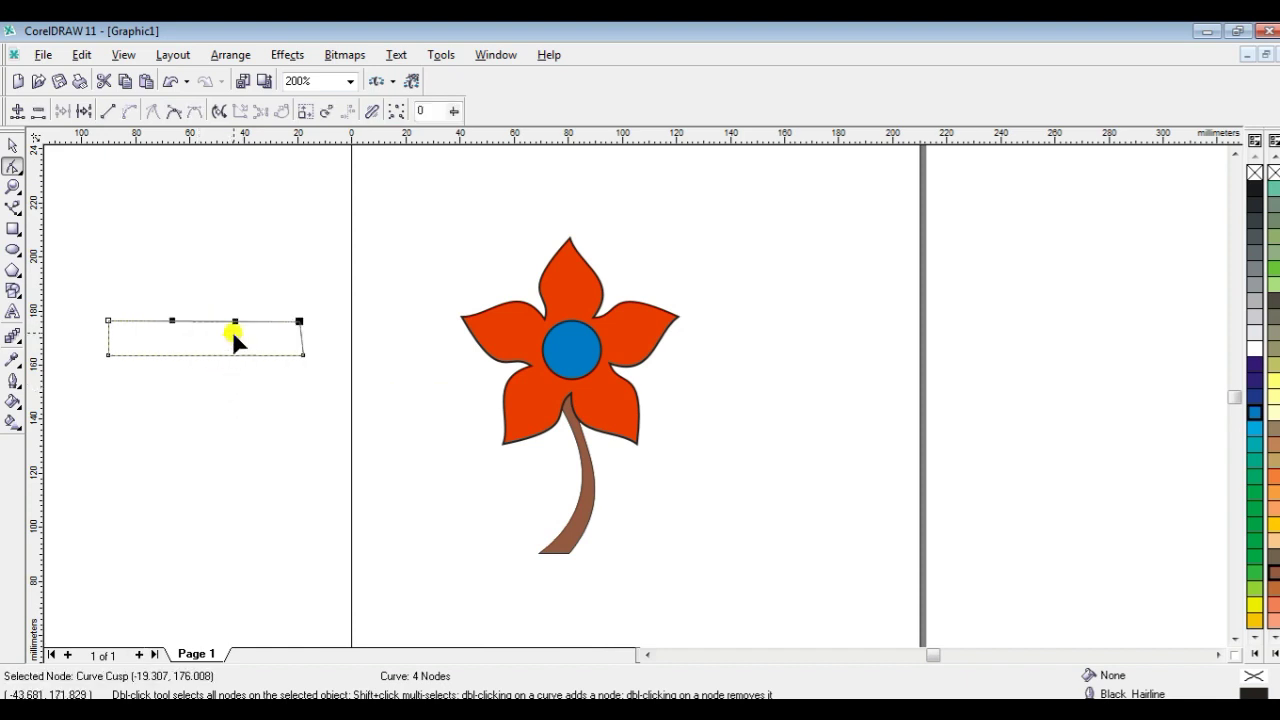
pyautogui.moveTo(233, 317)
pyautogui.mouseDown()
pyautogui.moveTo(236, 295)
pyautogui.moveTo(228, 319)
pyautogui.mouseUp()
pyautogui.click(172, 314)
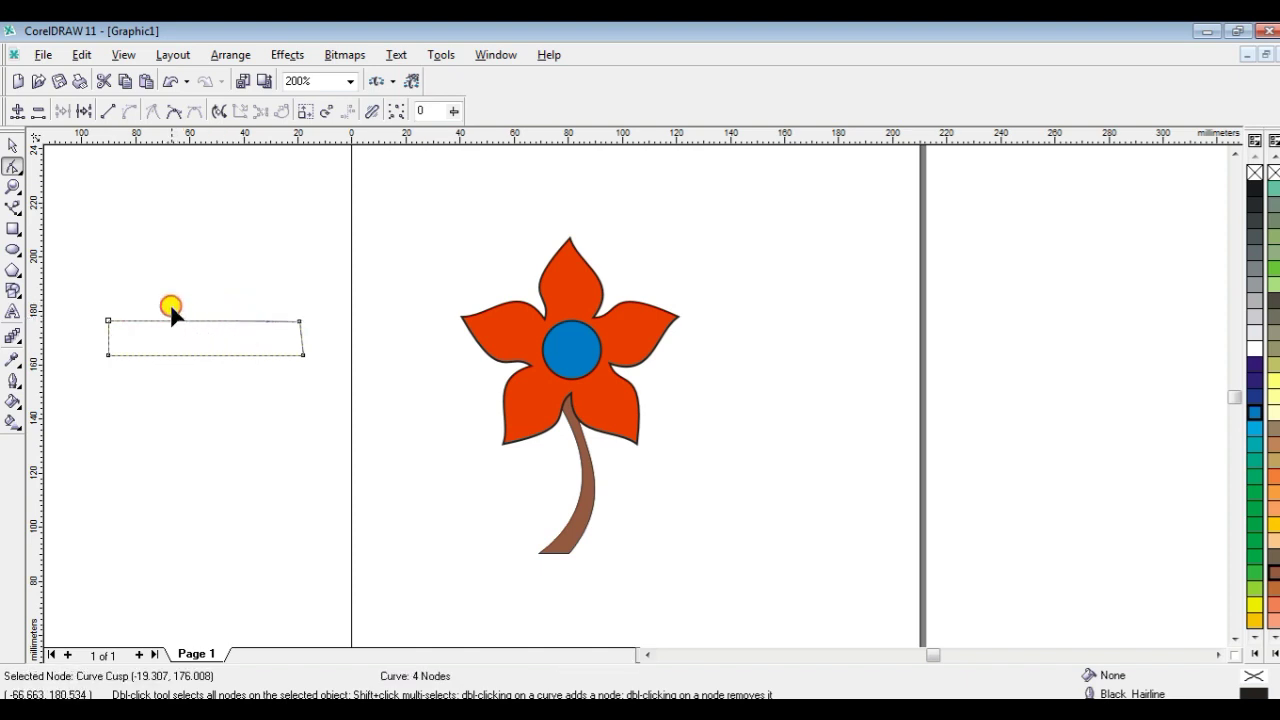
# Bend the top edge into a rounded bulge at its left end that flattens toward the right corner
pyautogui.click(108, 320)
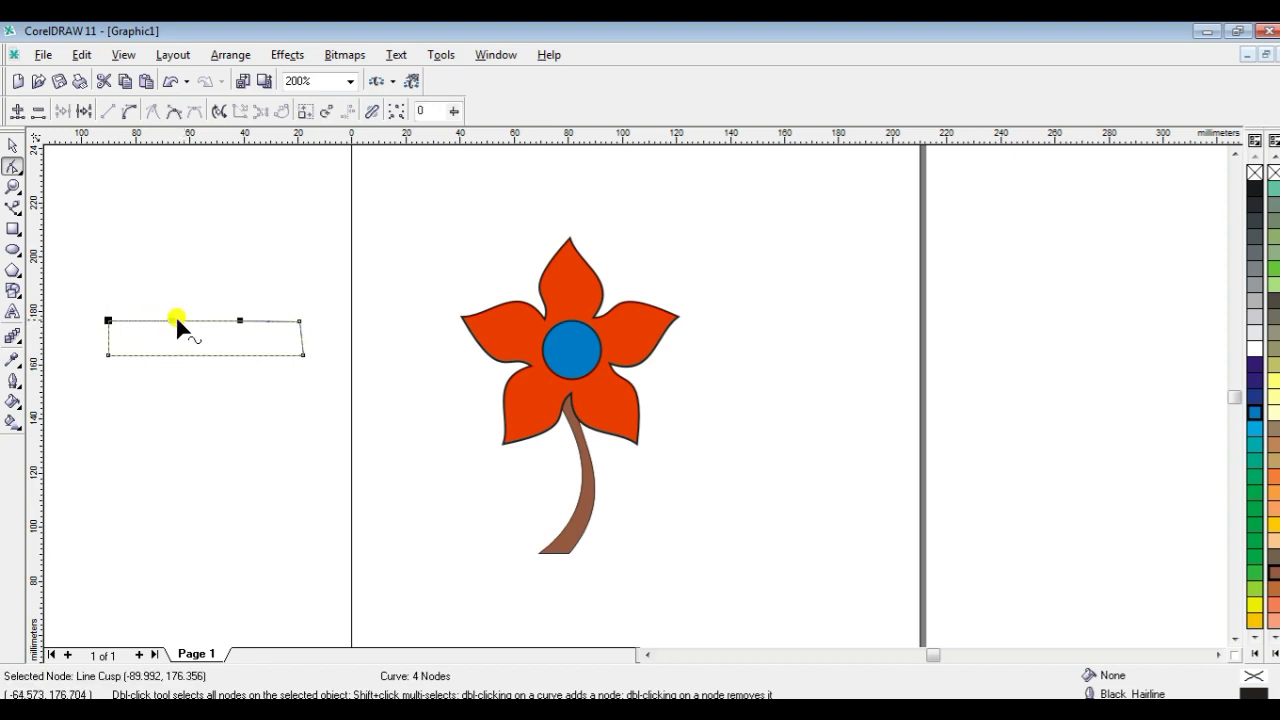
pyautogui.moveTo(177, 318); pyautogui.dragTo(116, 256)
pyautogui.click(236, 318)
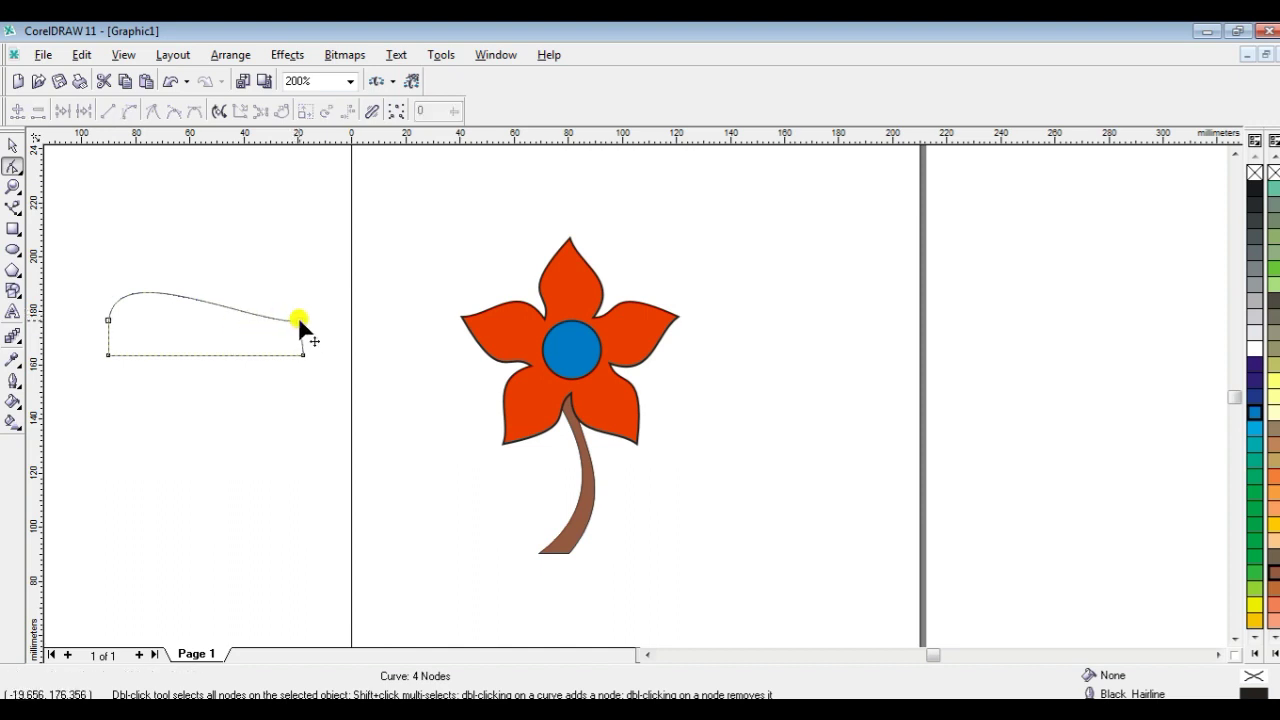
pyautogui.click(299, 320)
pyautogui.click(235, 317)
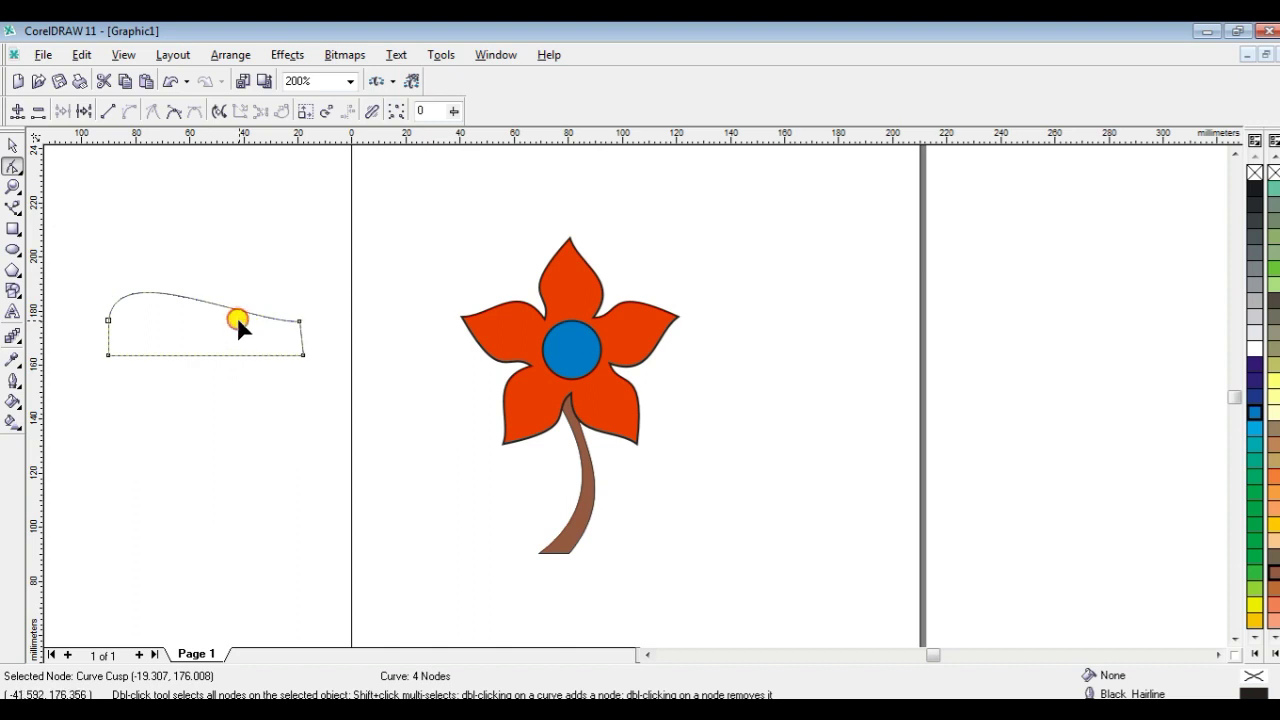
pyautogui.click(299, 321)
pyautogui.moveTo(240, 320)
pyautogui.mouseDown()
pyautogui.moveTo(232, 342)
pyautogui.moveTo(213, 341)
pyautogui.moveTo(236, 301)
pyautogui.moveTo(218, 322)
pyautogui.mouseUp()
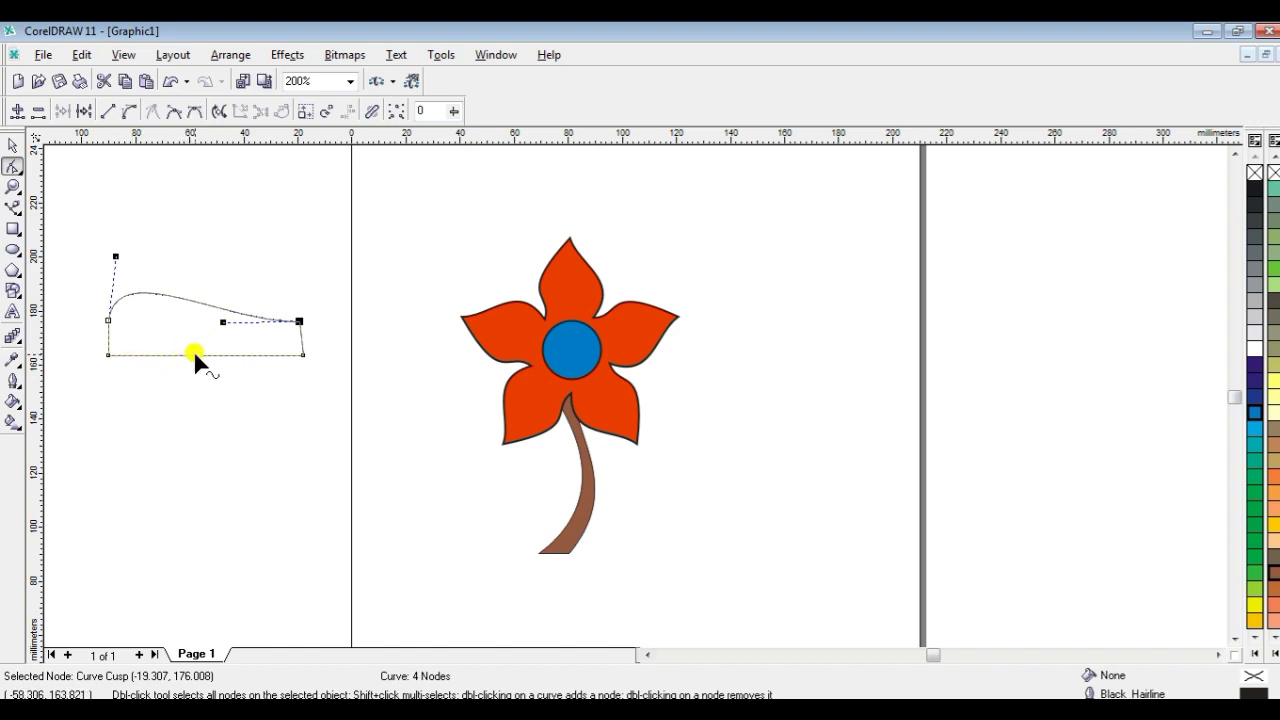
# Convert the bottom edge to a curve and bend it into a downward bulge mirroring the top edge
pyautogui.click(193, 350)
pyautogui.rightClick(191, 350)
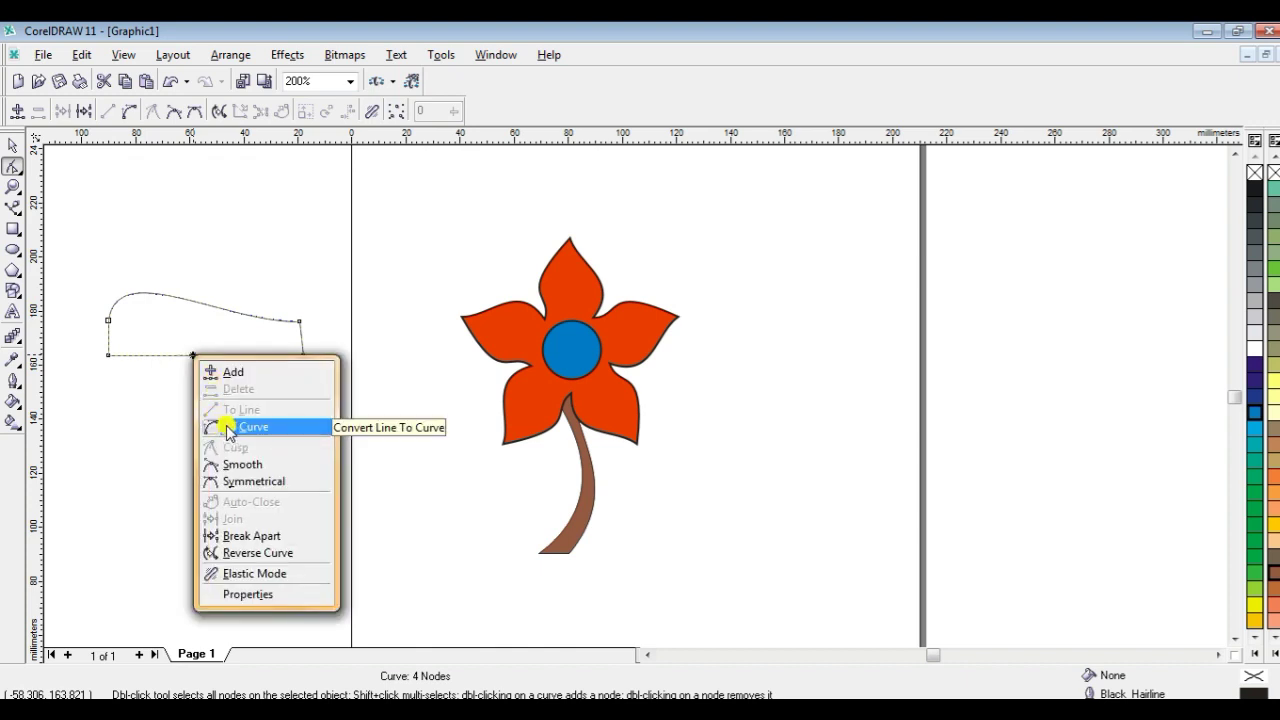
pyautogui.click(250, 427)
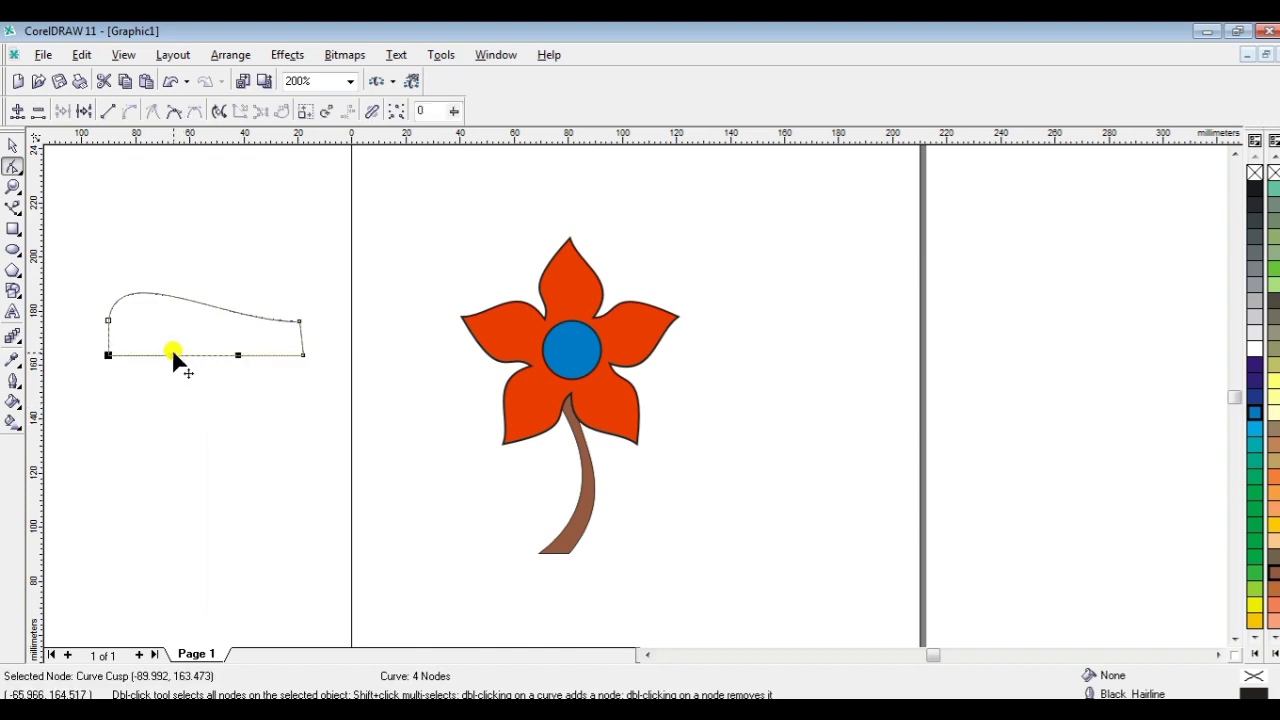
pyautogui.moveTo(172, 352); pyautogui.dragTo(125, 409)
pyautogui.click(240, 362)
pyautogui.moveTo(237, 351)
pyautogui.mouseDown()
pyautogui.moveTo(243, 360)
pyautogui.moveTo(229, 343)
pyautogui.moveTo(215, 355)
pyautogui.mouseUp()
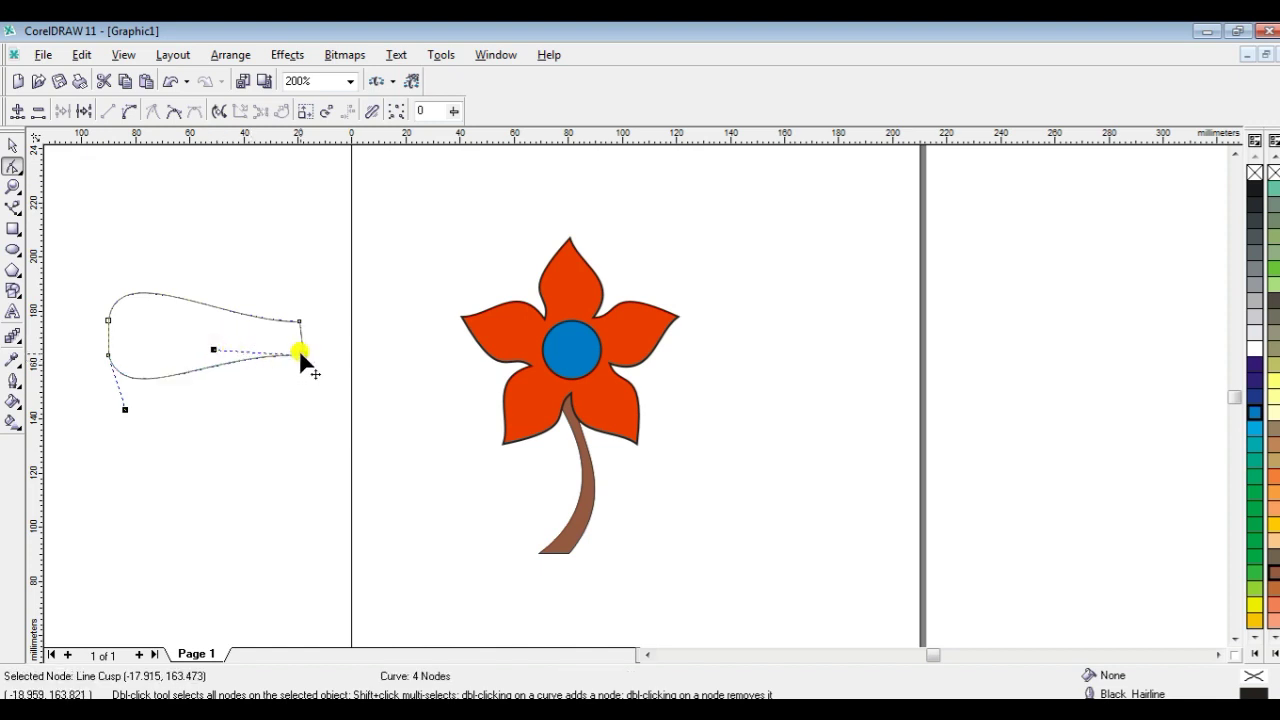
# Bring the two right-hand nodes together into a pointed tip and raise the lower-left node to narrow the rounded end
pyautogui.moveTo(300, 354); pyautogui.dragTo(299, 336)
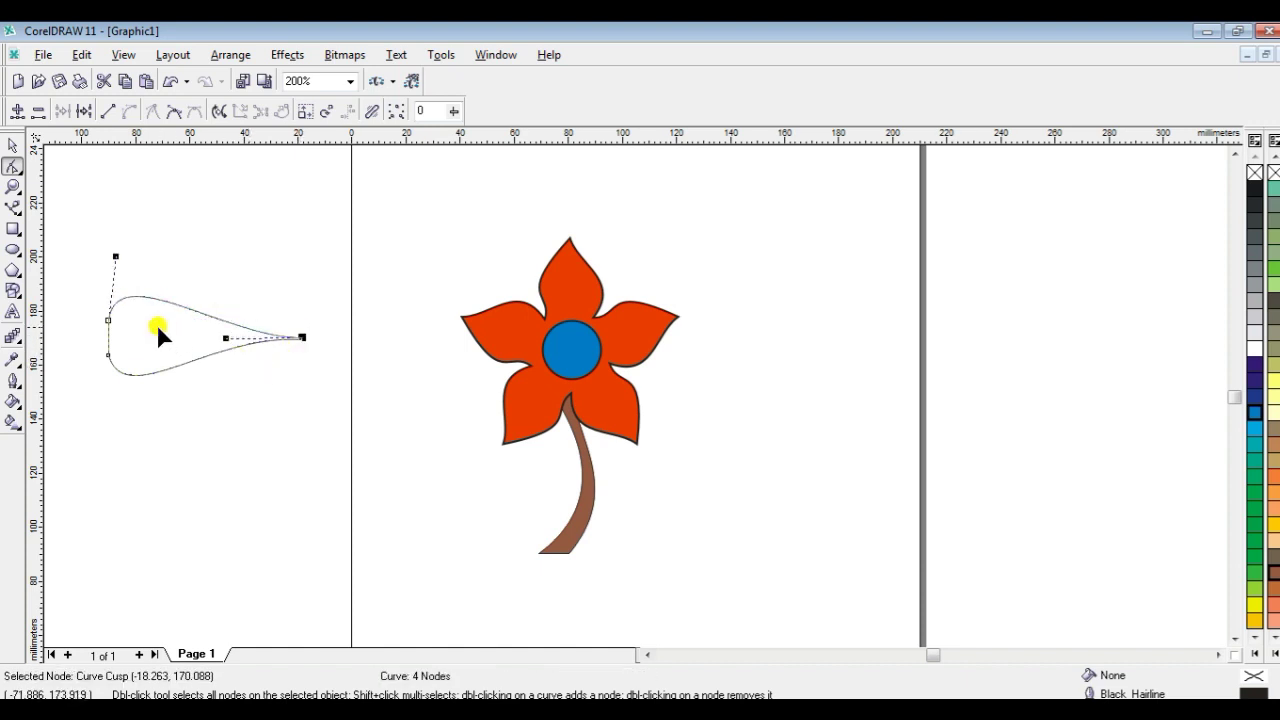
pyautogui.click(107, 350)
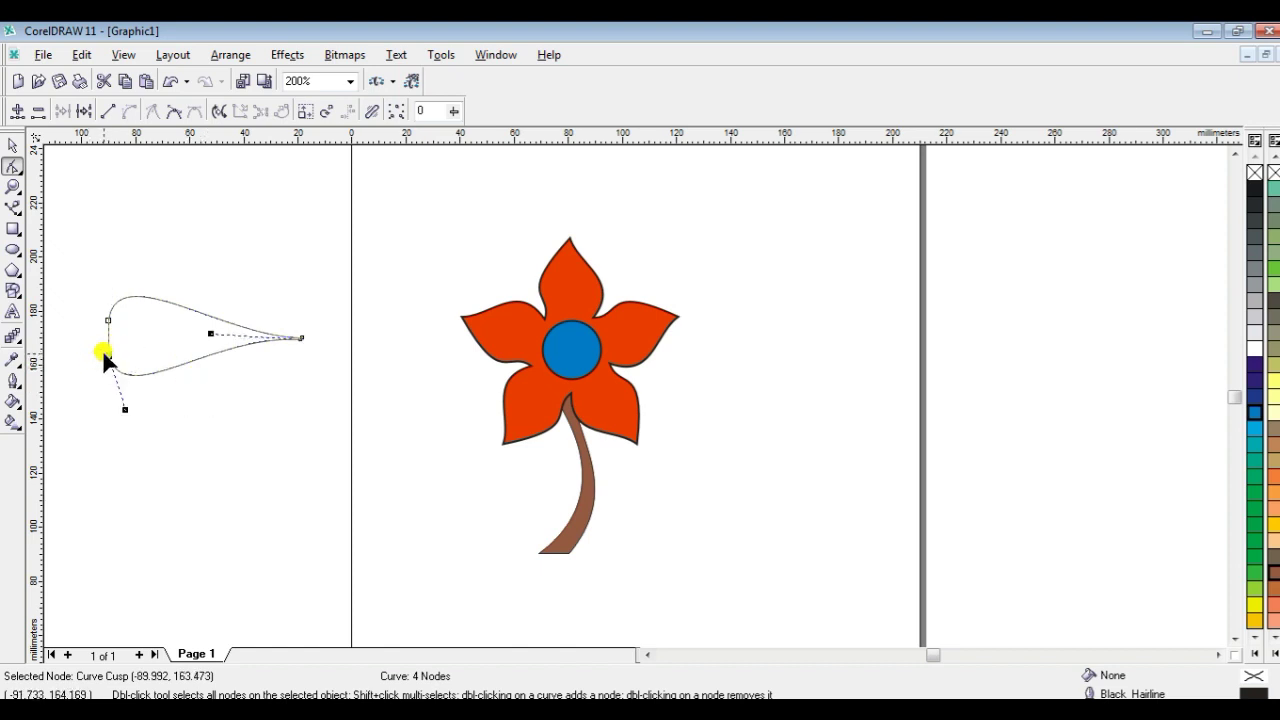
pyautogui.moveTo(105, 352); pyautogui.dragTo(105, 340)
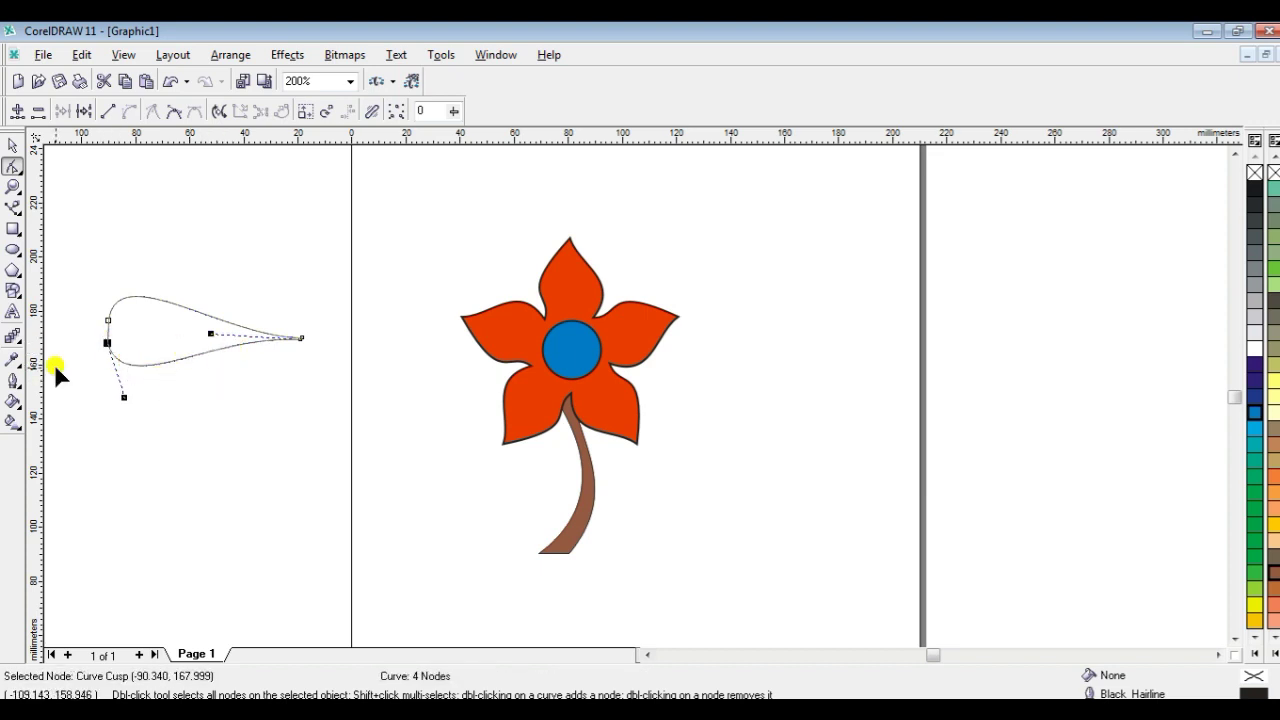
pyautogui.click(202, 413)
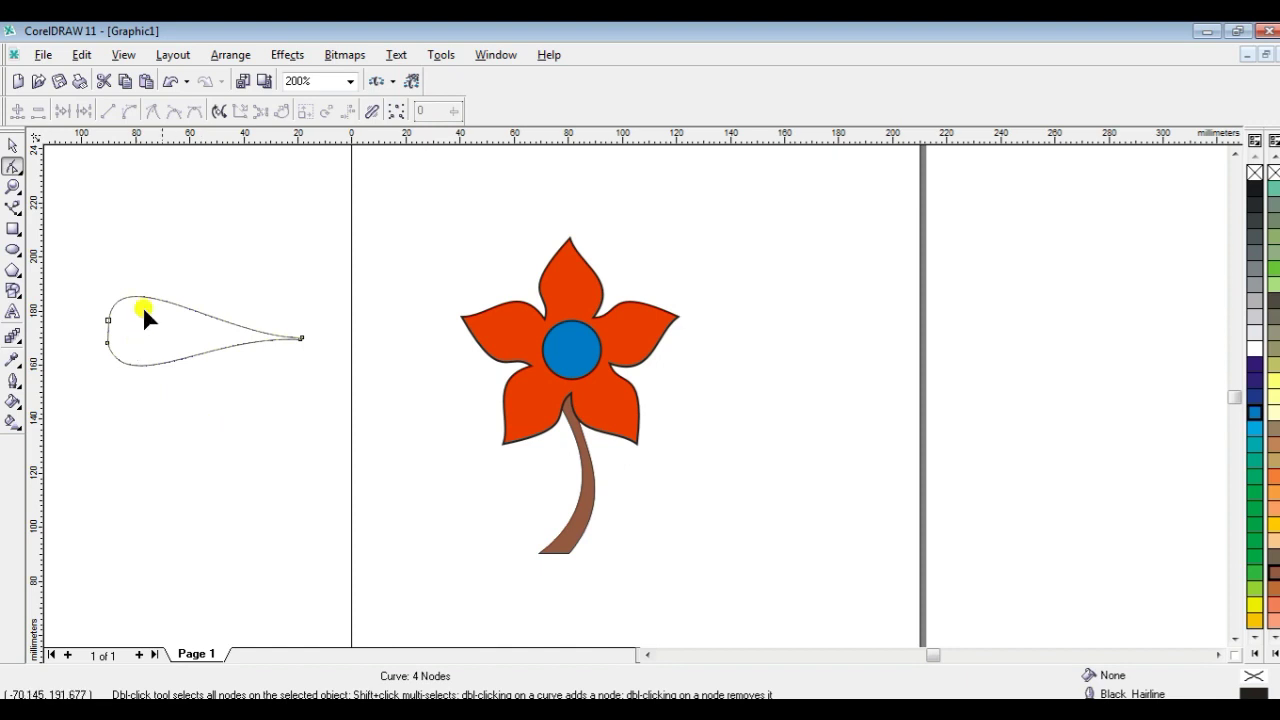
# Select the whole leaf shape and fill it with green (RGB 100%G 20%B)
pyautogui.click(14, 145)
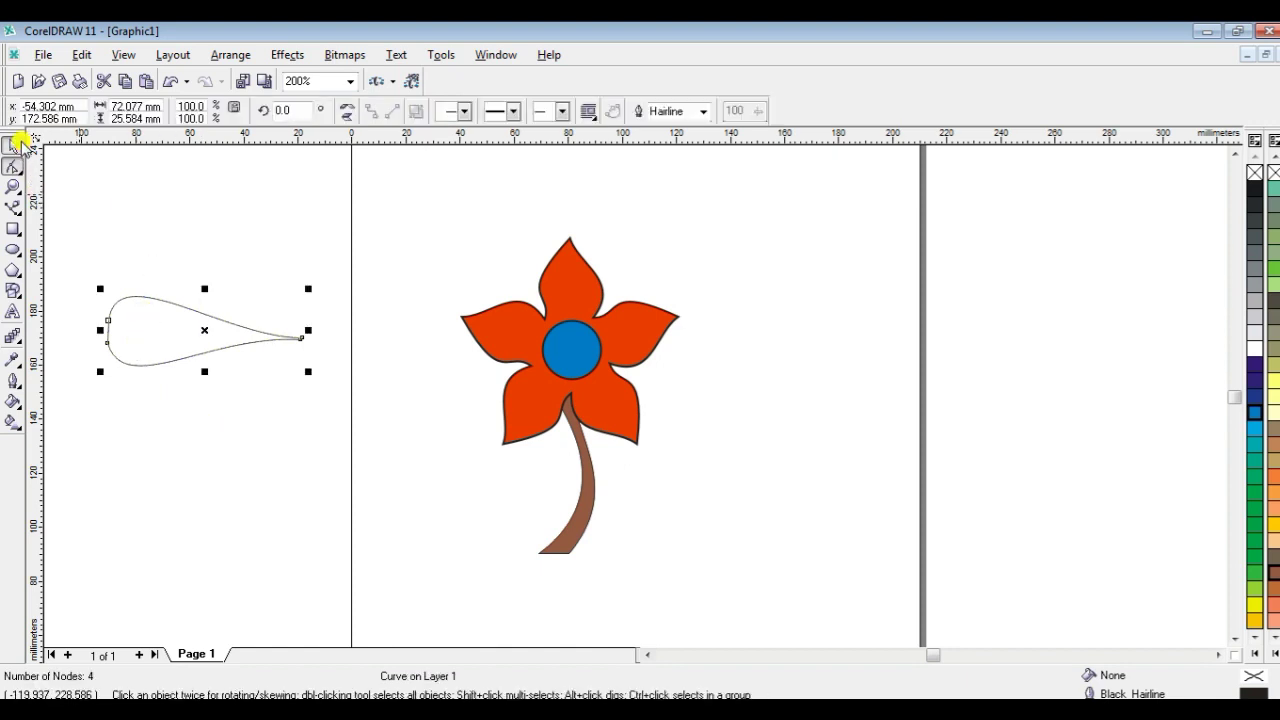
pyautogui.click(151, 242)
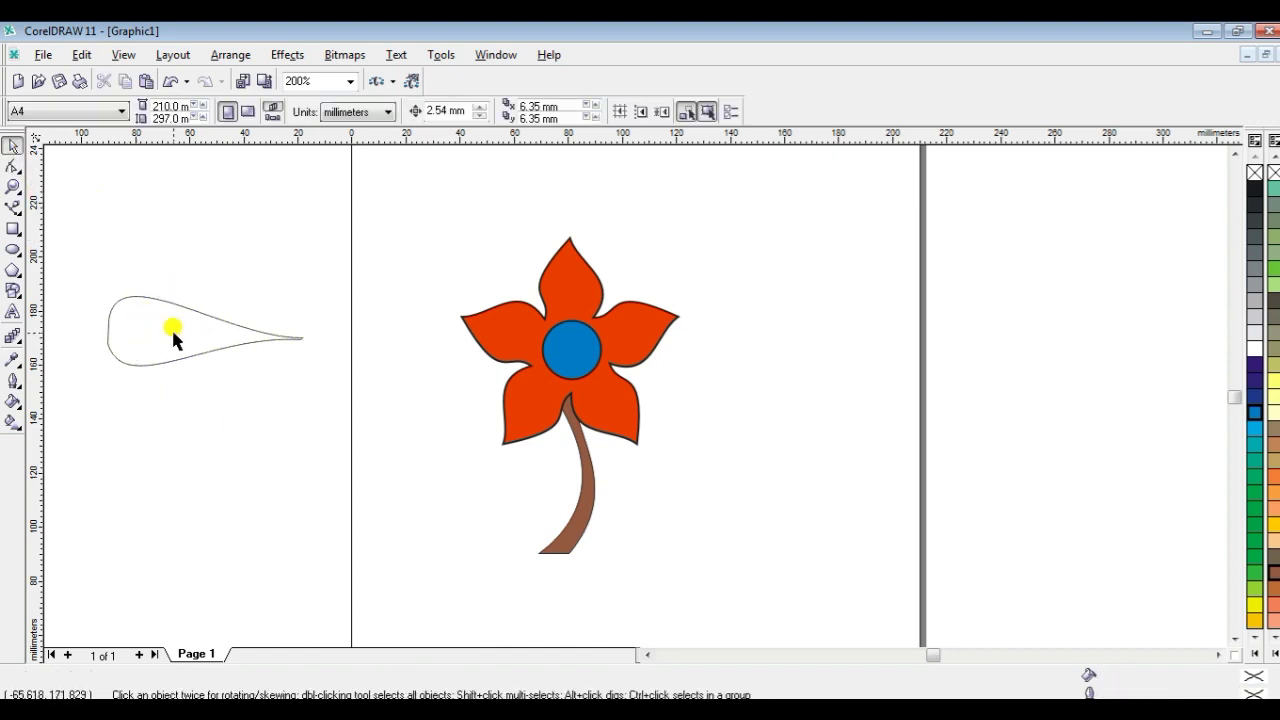
pyautogui.click(172, 334)
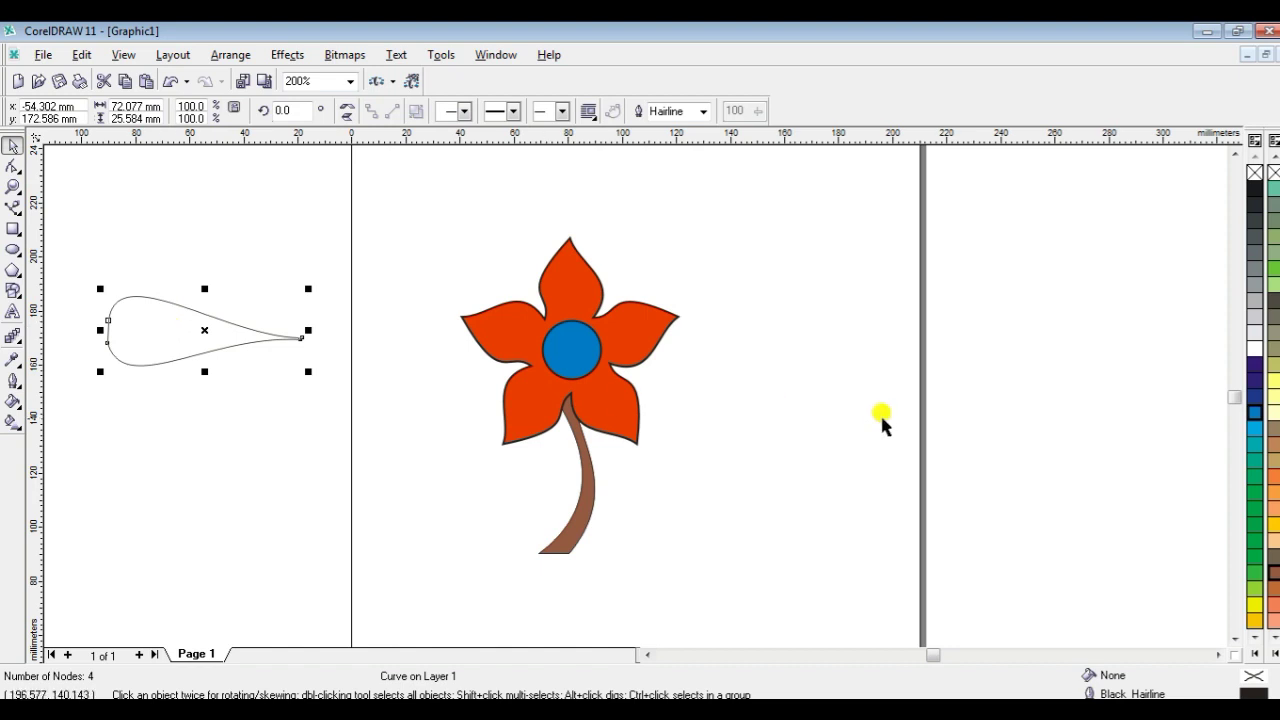
pyautogui.click(1252, 514)
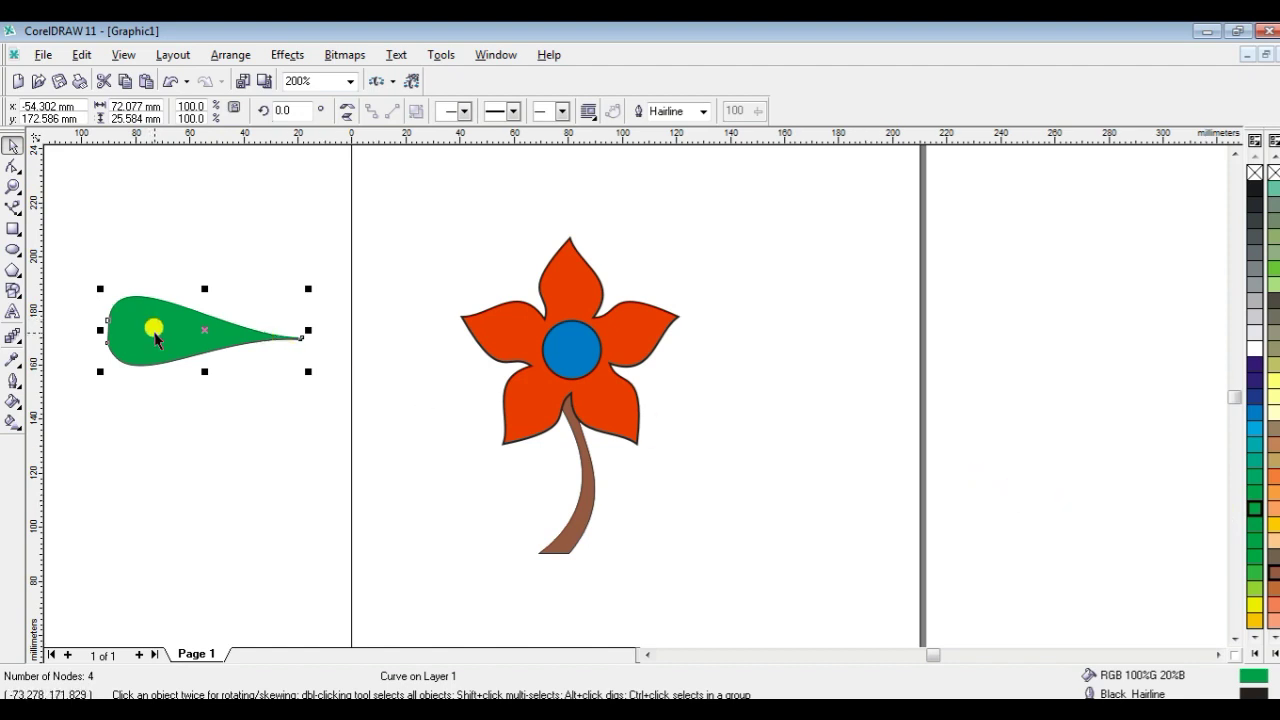
# Move the leaf so its rounded end meets the middle of the stem and scale it down proportionally to about 72%
pyautogui.moveTo(155, 340); pyautogui.dragTo(629, 483)
pyautogui.moveTo(781, 520); pyautogui.dragTo(733, 510)
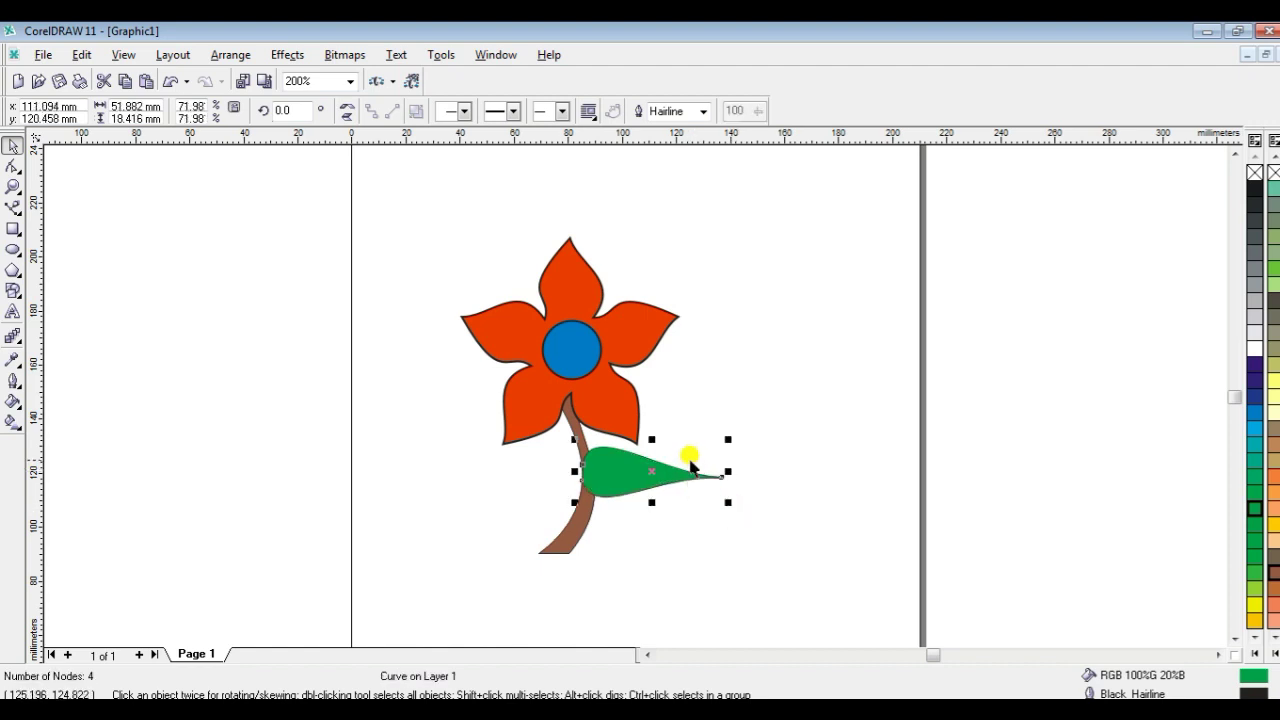
# Rotate the leaf counterclockwise by about 14.5 degrees so its tip points slightly upward, and deselect it
pyautogui.click(651, 469)
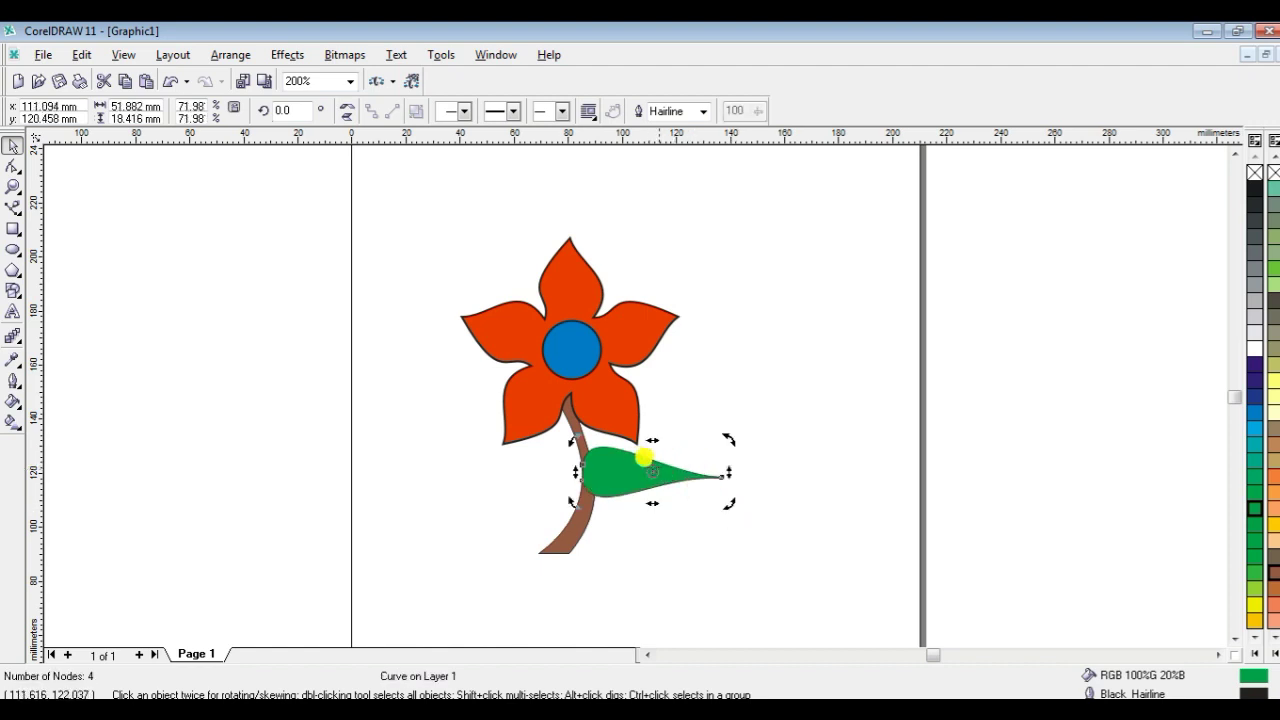
pyautogui.moveTo(727, 438); pyautogui.dragTo(722, 464)
pyautogui.click(751, 395)
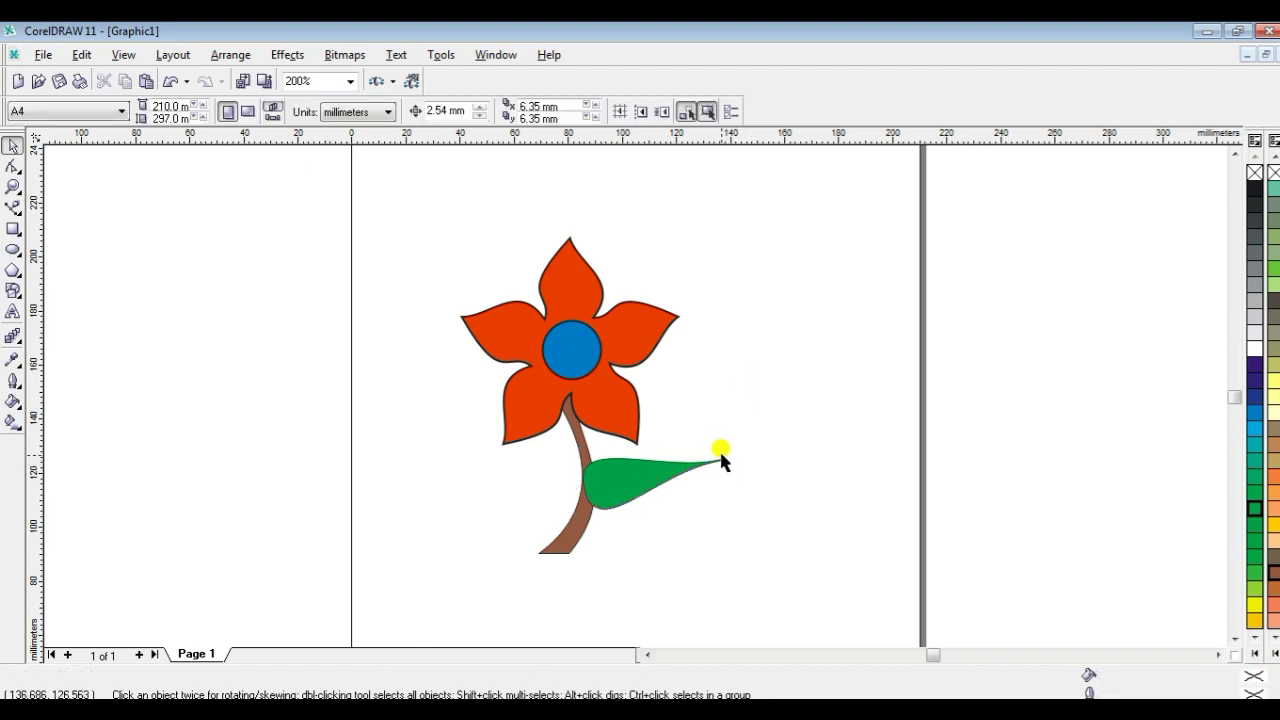
# Shorten the leaf horizontally from its tip side to about 46 mm wide and leave it selected
pyautogui.click(662, 476)
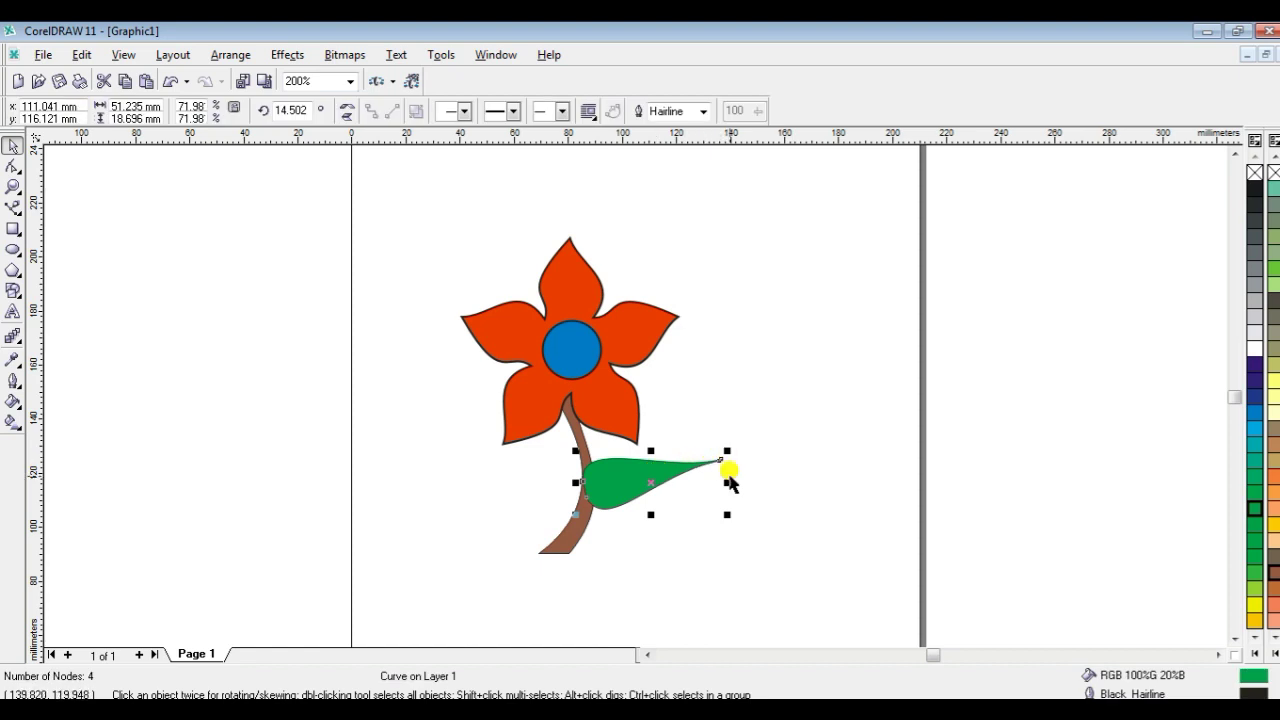
pyautogui.moveTo(725, 484); pyautogui.dragTo(711, 486)
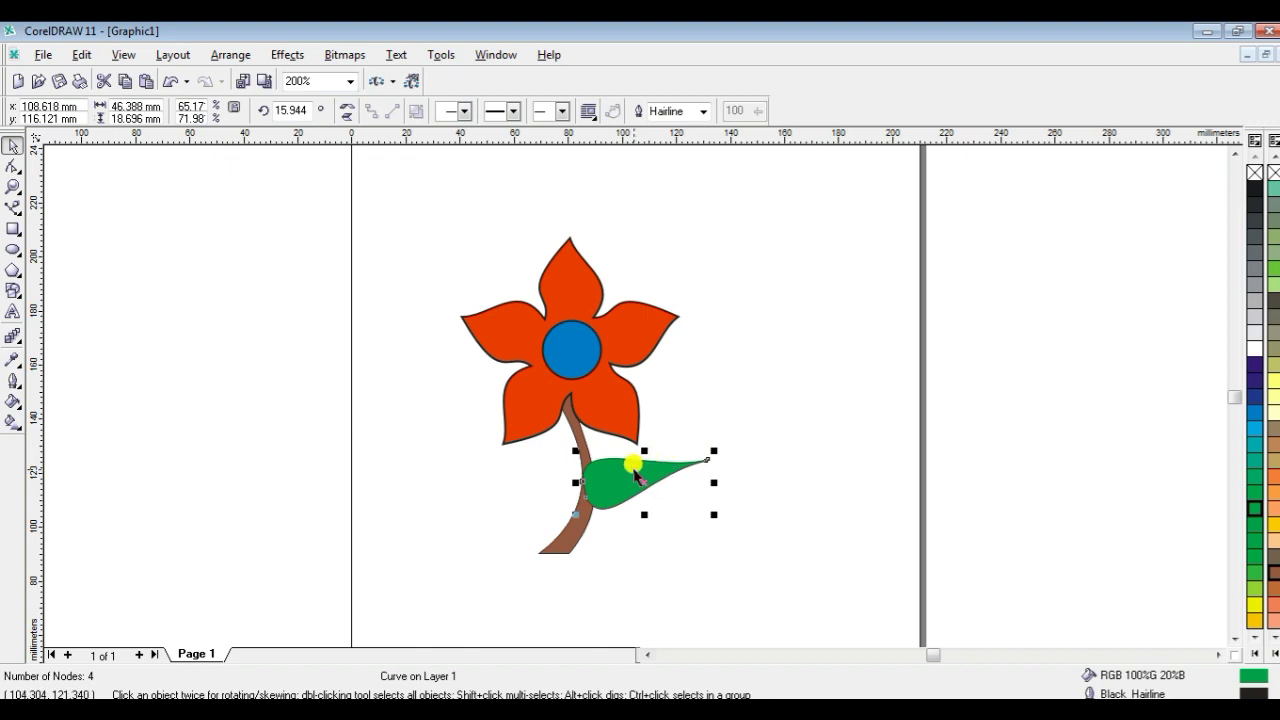
pyautogui.click(636, 474)
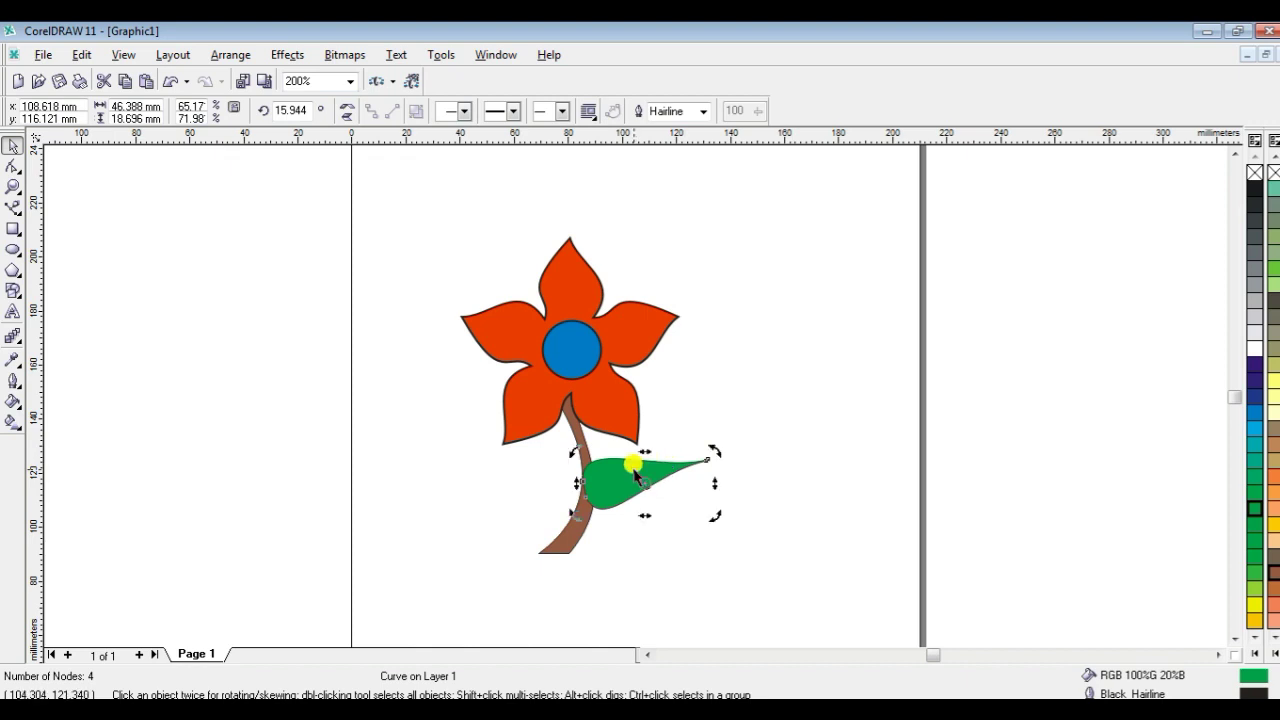
pyautogui.click(712, 452)
pyautogui.click(695, 445)
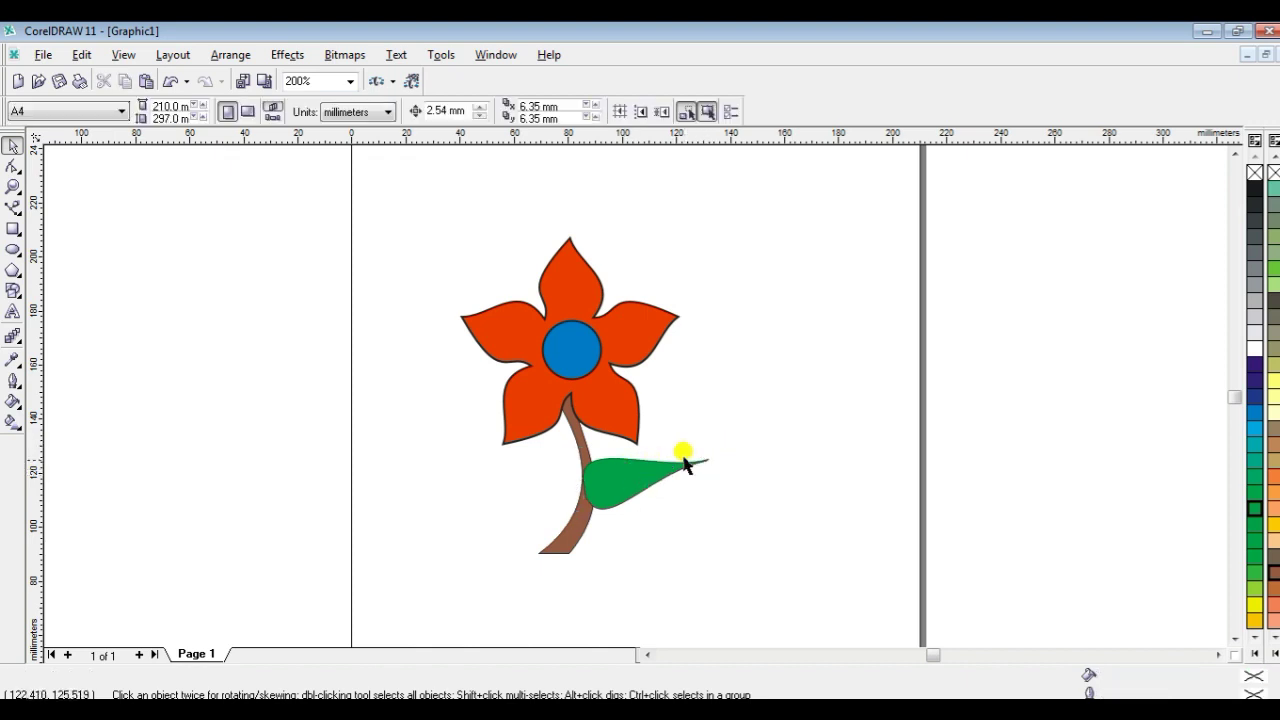
pyautogui.click(670, 480)
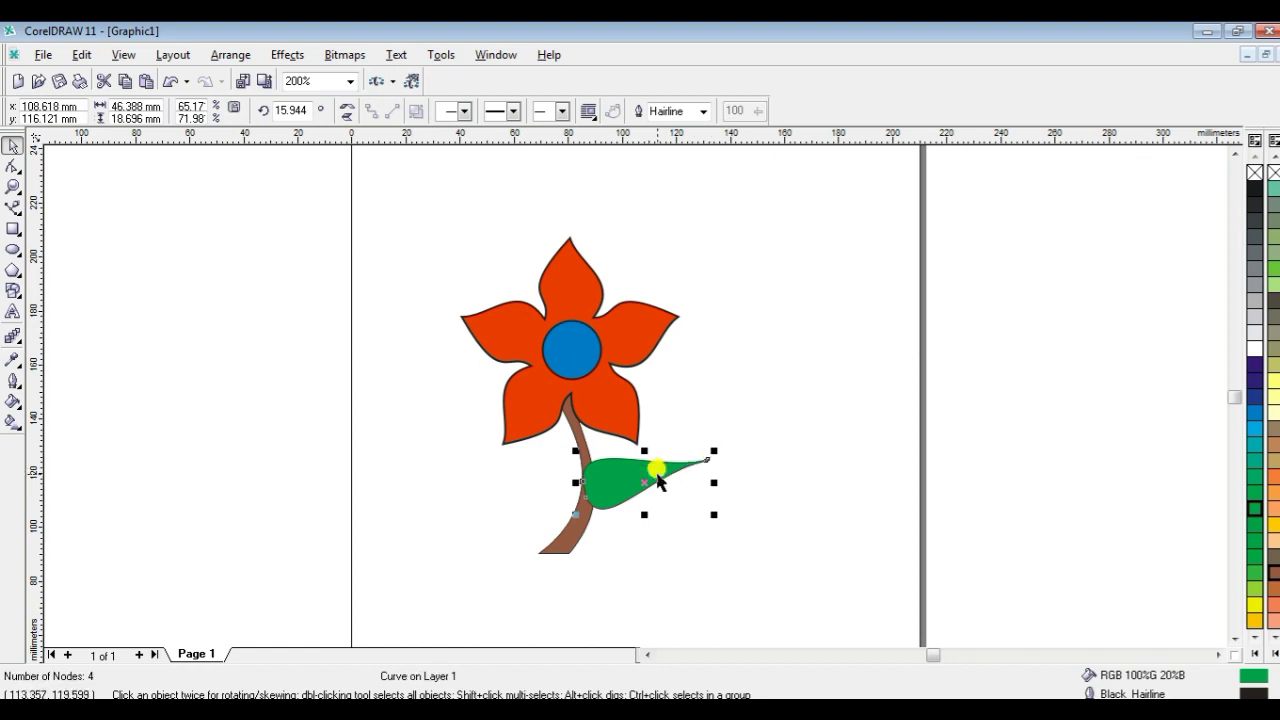
# Rotate the leaf counterclockwise by about 14 degrees, then duplicate it and place the copy in the empty area left of the stem
pyautogui.click(630, 469)
pyautogui.moveTo(713, 451); pyautogui.dragTo(700, 435)
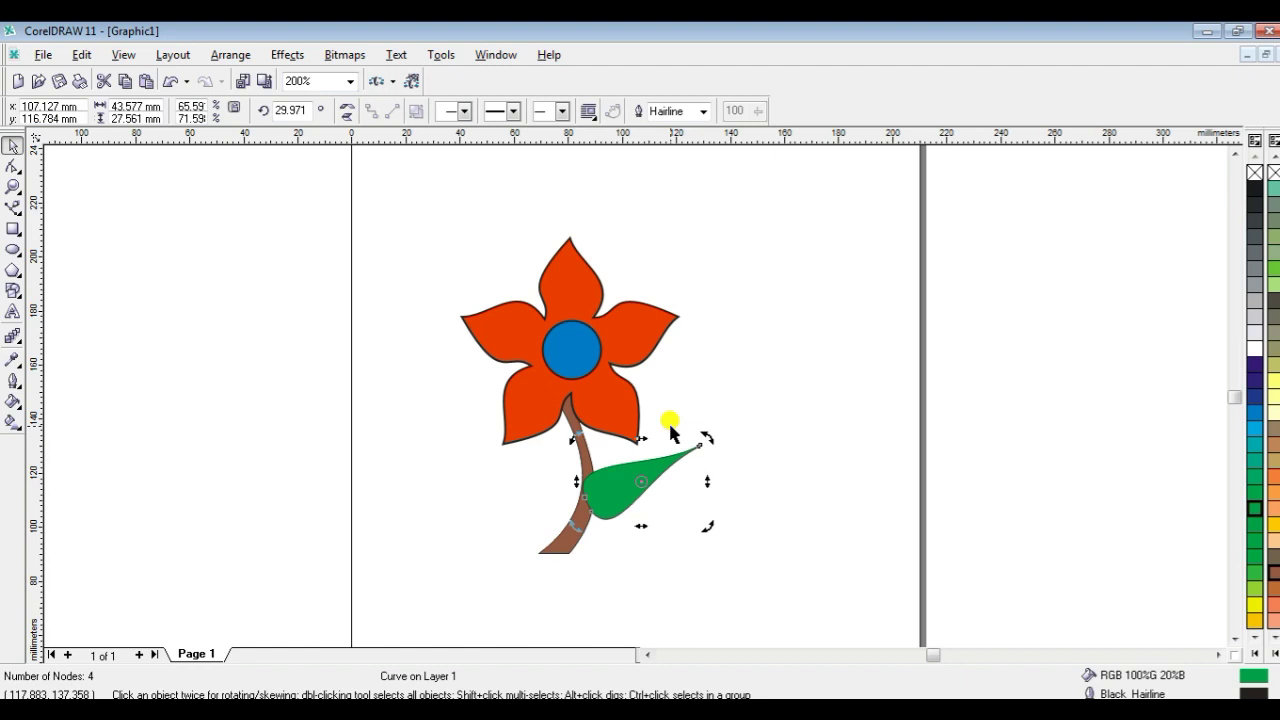
pyautogui.hotkey('ctrl', 'd')
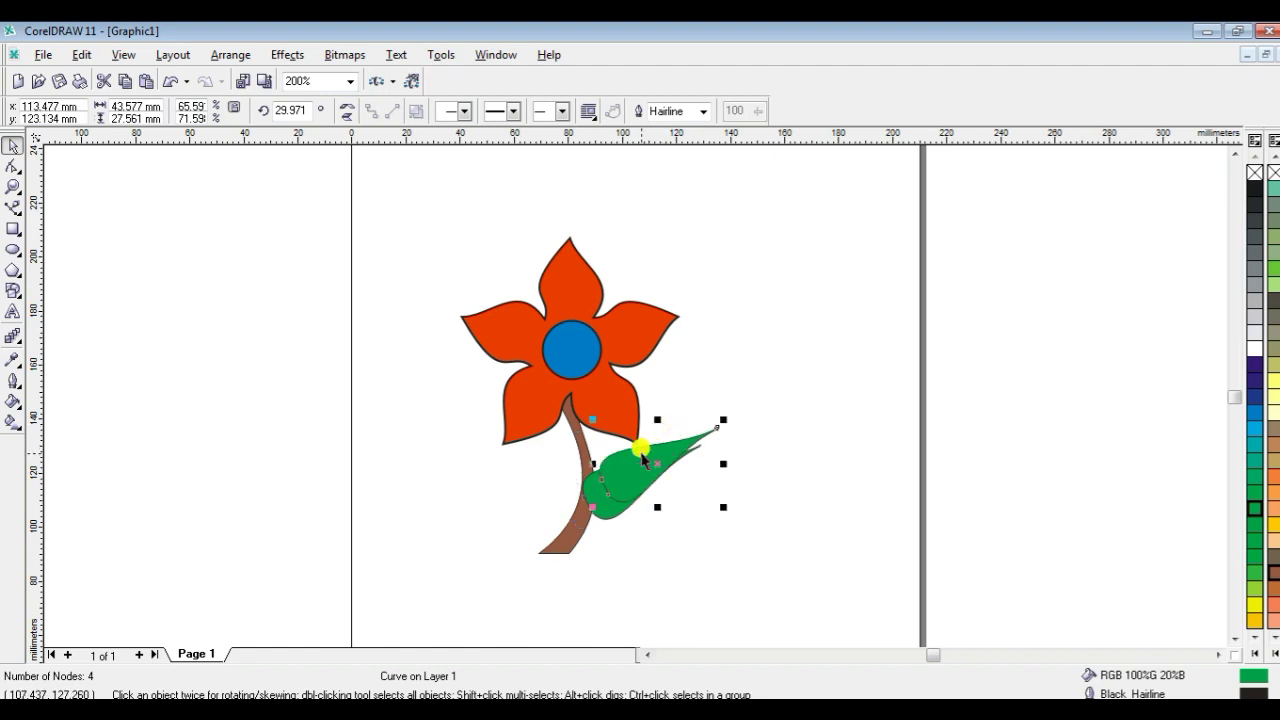
pyautogui.moveTo(634, 457); pyautogui.dragTo(538, 497)
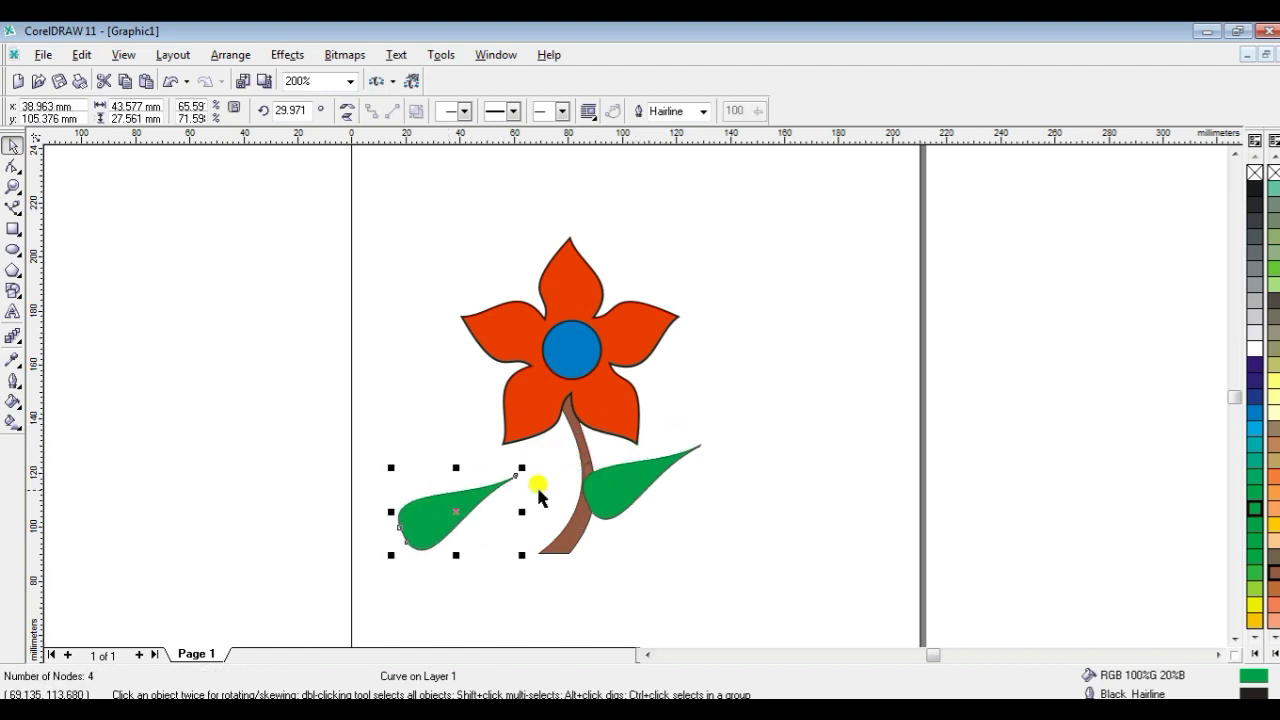
# Put the original leaf behind the stem and shift it straight up by about 4 mm
pyautogui.click(617, 495)
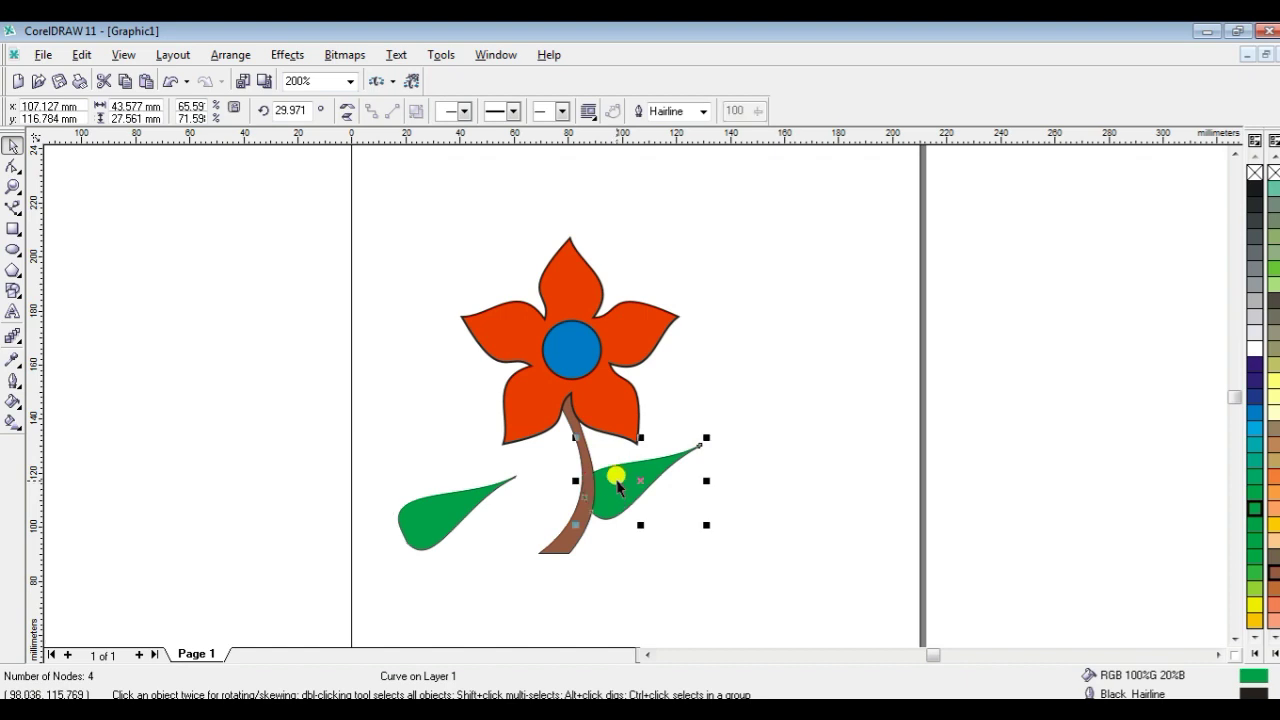
pyautogui.moveTo(617, 481)
pyautogui.mouseDown()
pyautogui.moveTo(610, 468)
pyautogui.moveTo(620, 472)
pyautogui.mouseUp()
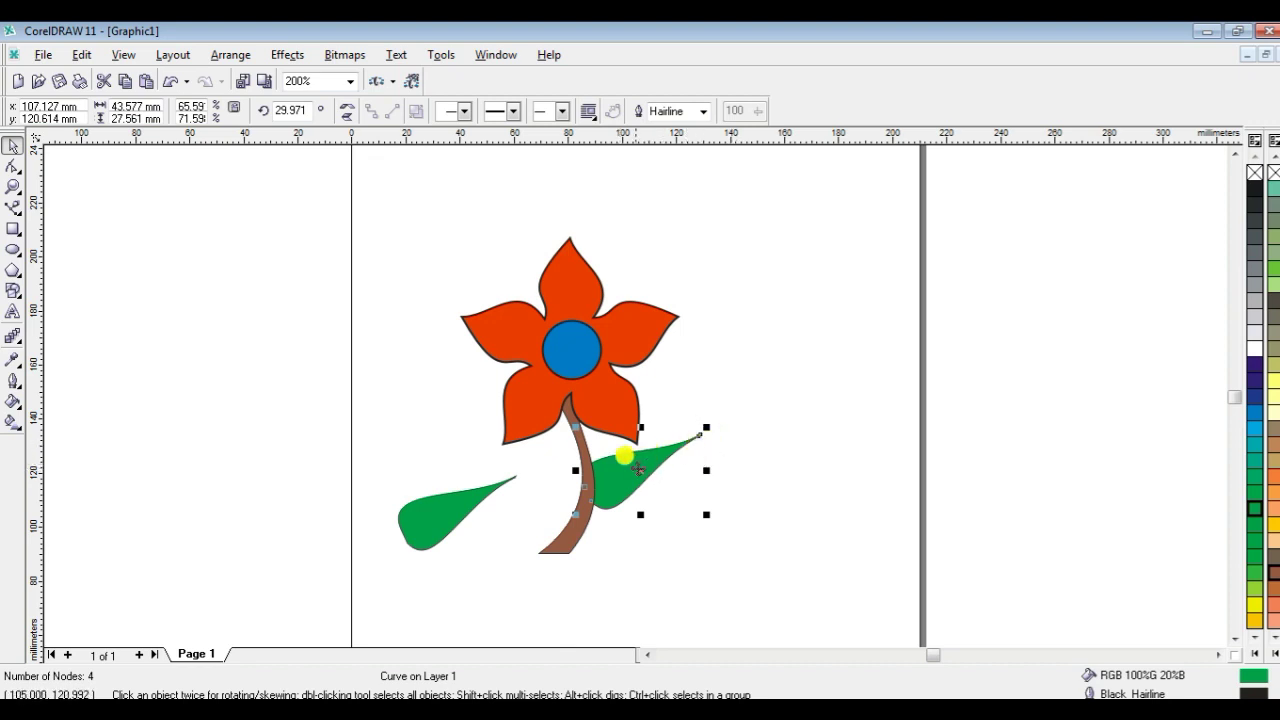
# Mirror the loose leaf copy horizontally, setting the mirrored version left of the flower and deleting the unmirrored one
pyautogui.click(444, 511)
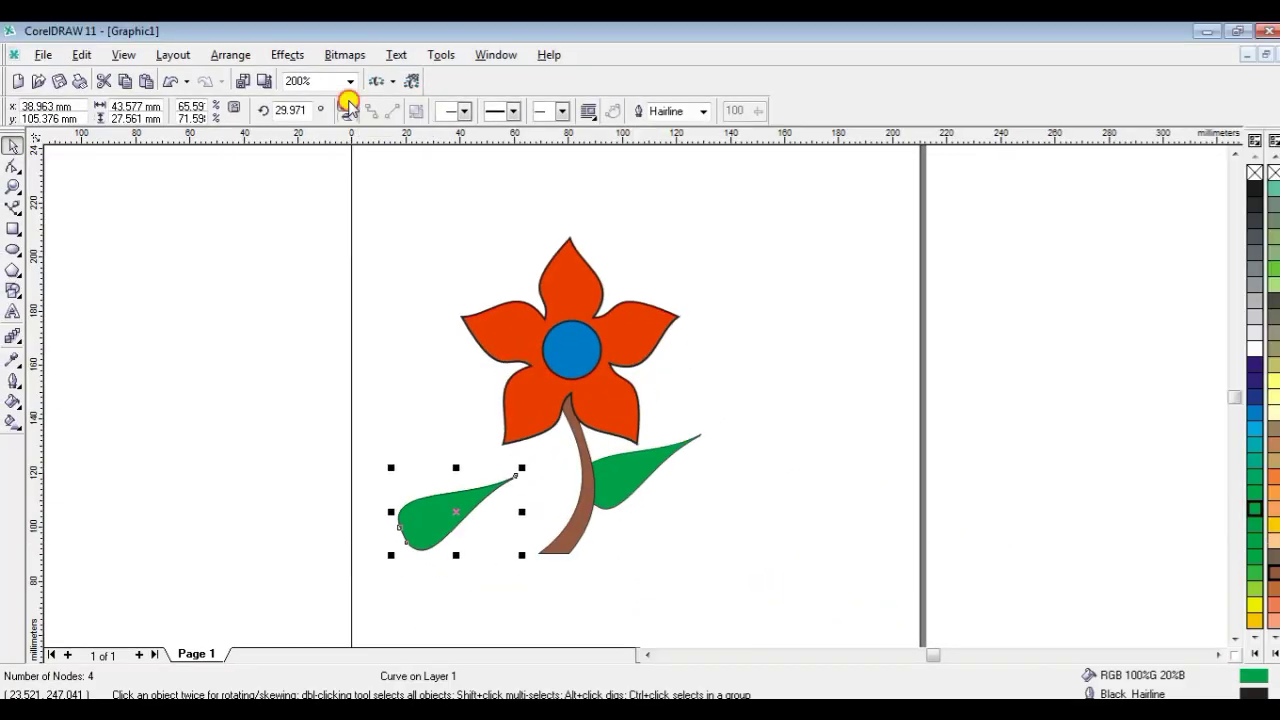
pyautogui.click(347, 105)
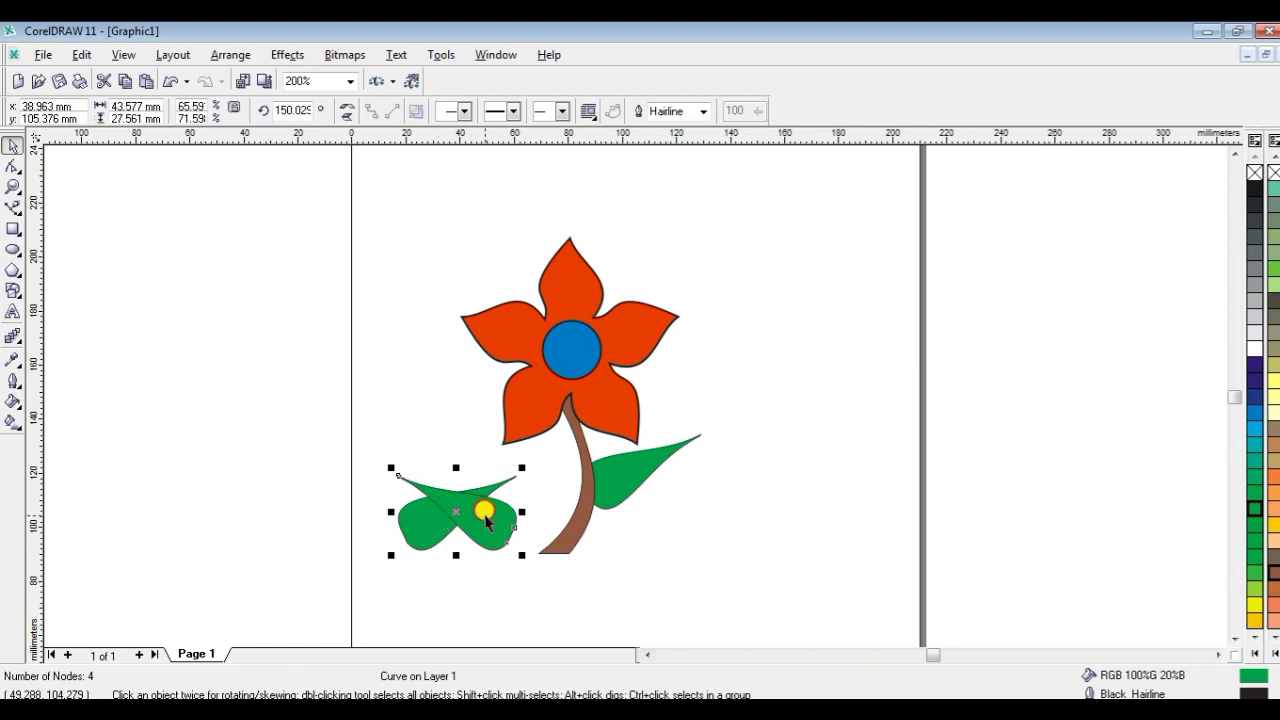
pyautogui.moveTo(486, 509); pyautogui.dragTo(439, 433)
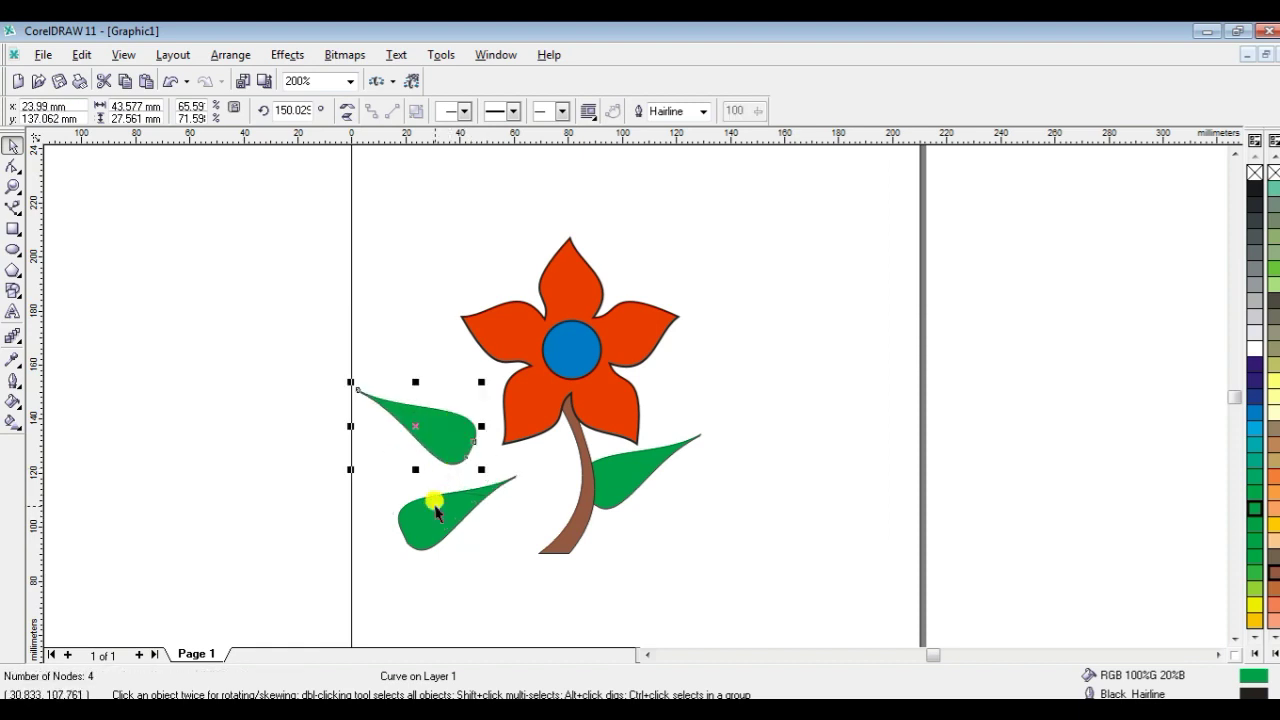
pyautogui.click(436, 512)
pyautogui.rightClick(436, 503)
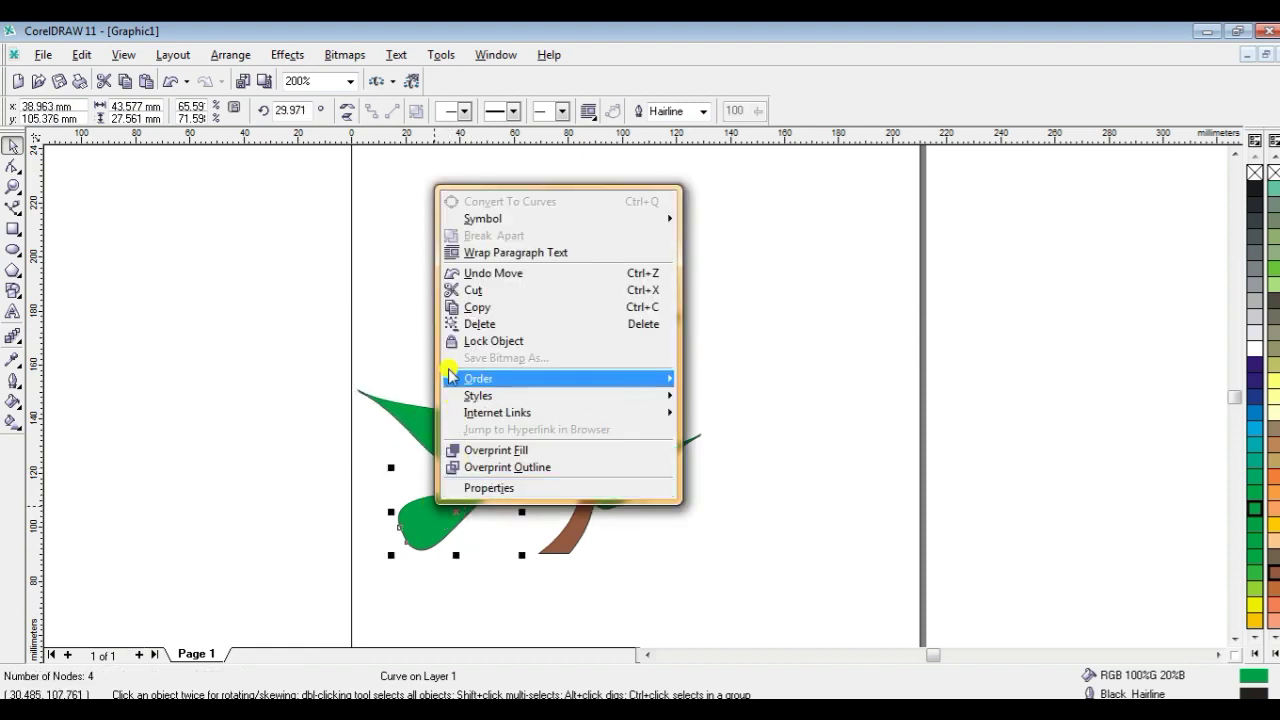
pyautogui.click(452, 324)
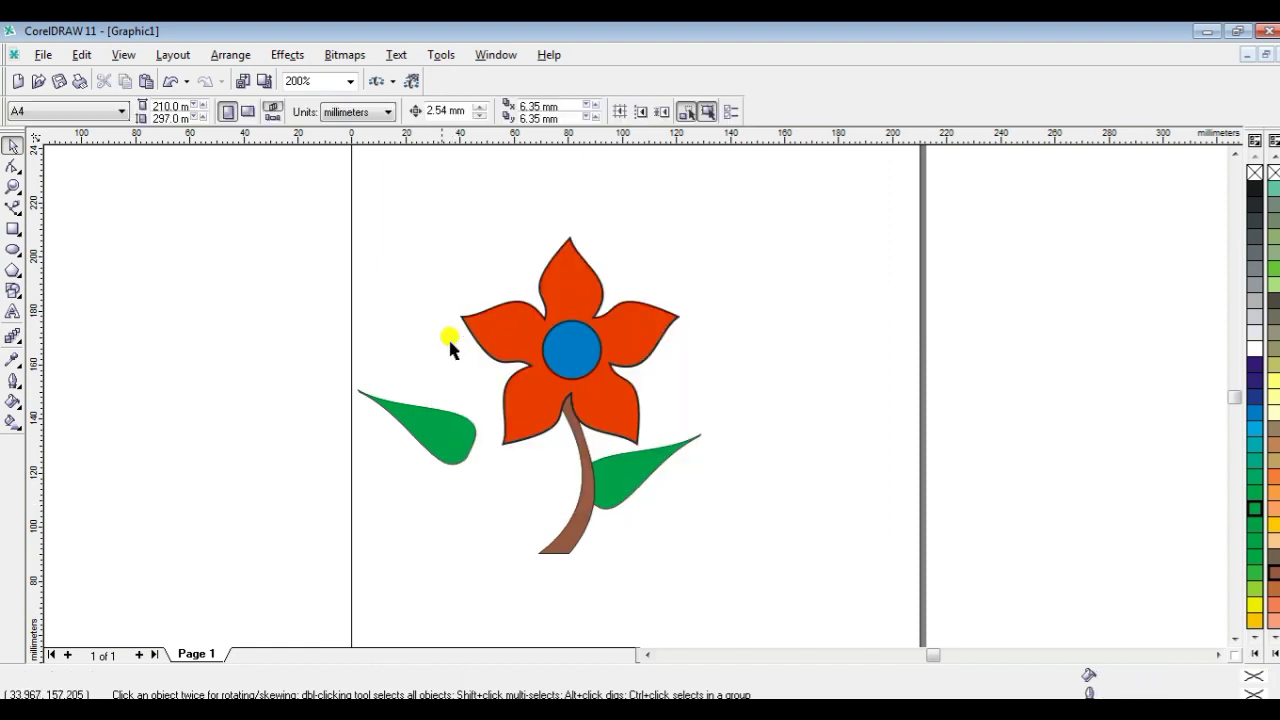
# Move the mirrored leaf so its rounded end overlaps the lower stem and rotate it clockwise by about 14 degrees
pyautogui.click(438, 415)
pyautogui.moveTo(438, 415); pyautogui.dragTo(553, 491)
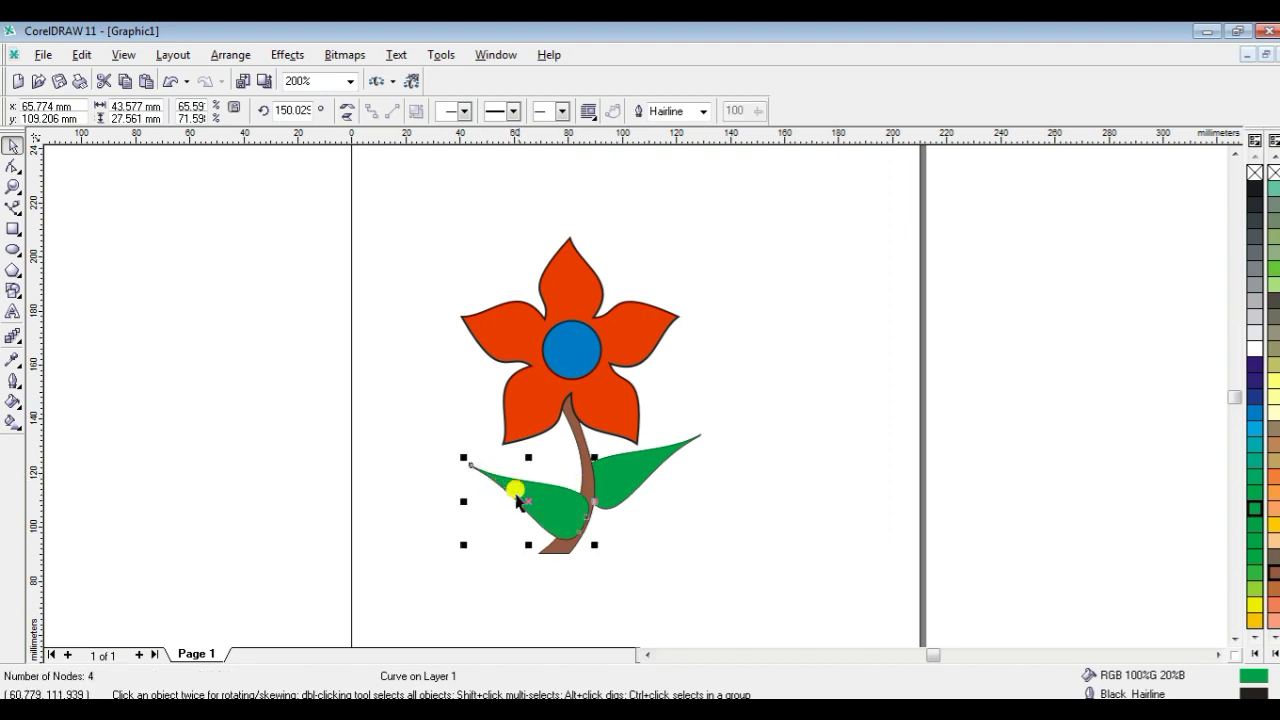
pyautogui.click(514, 484)
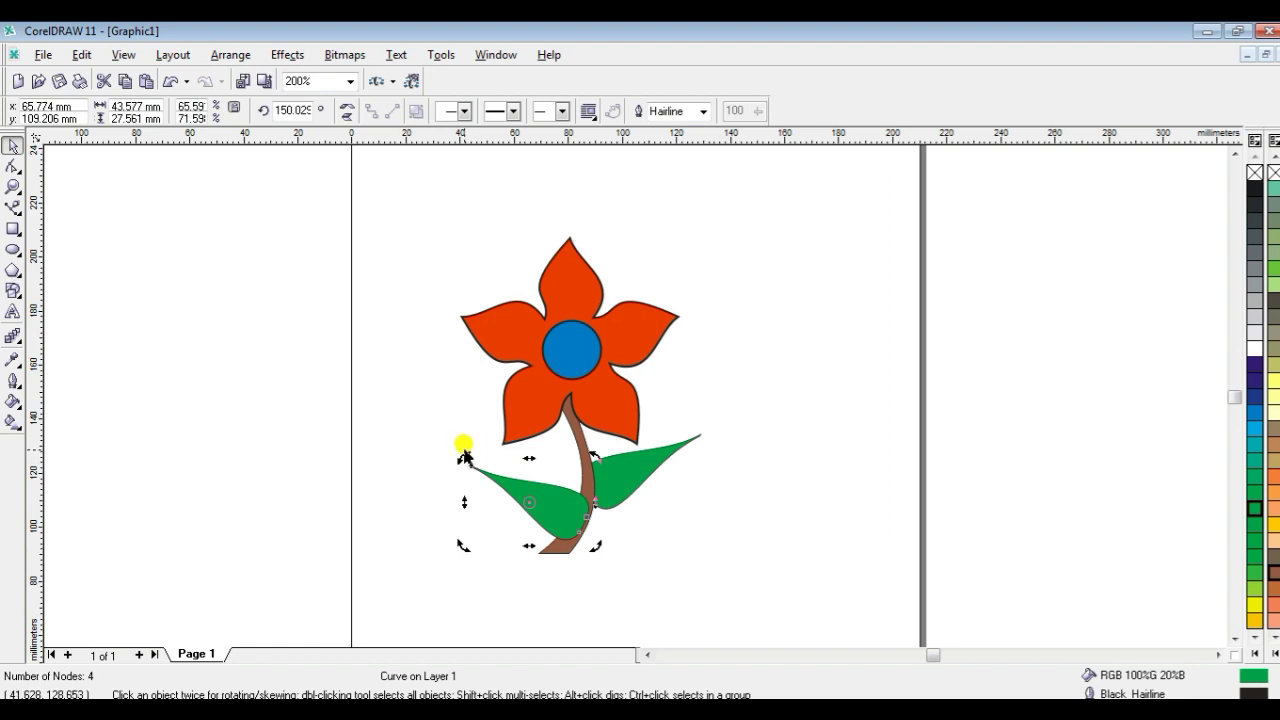
pyautogui.moveTo(458, 449); pyautogui.dragTo(481, 450)
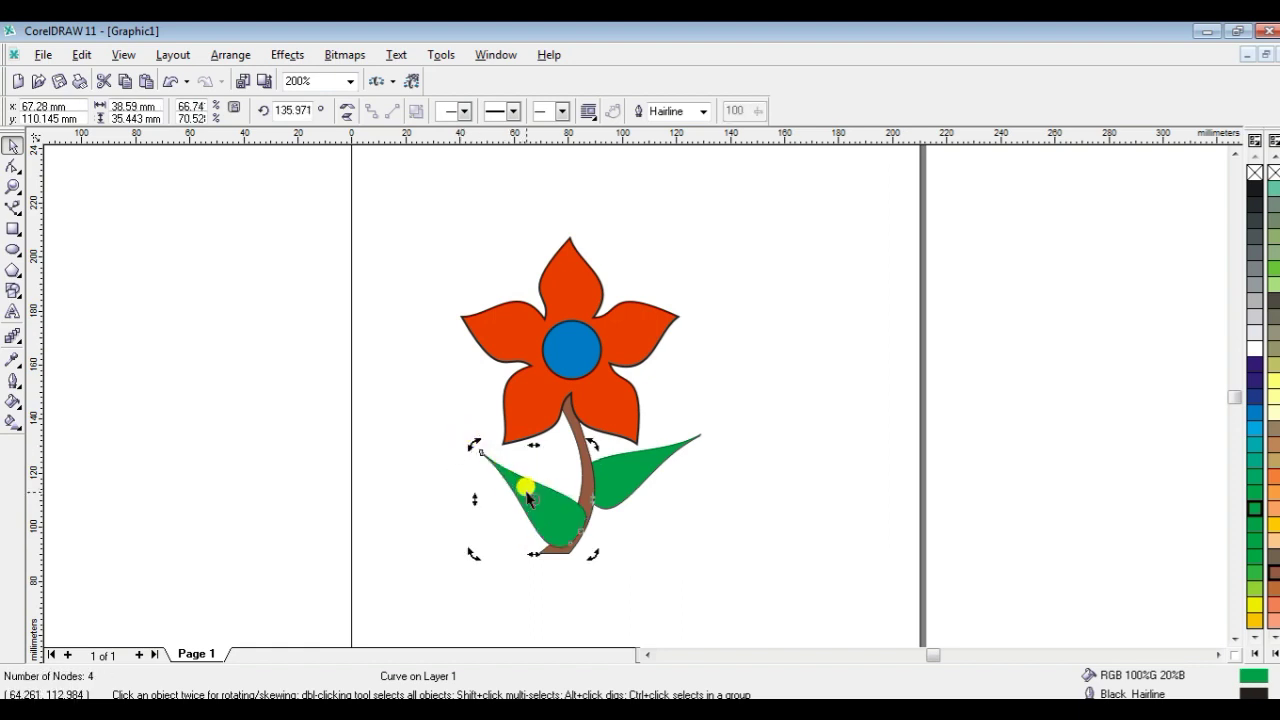
pyautogui.click(430, 500)
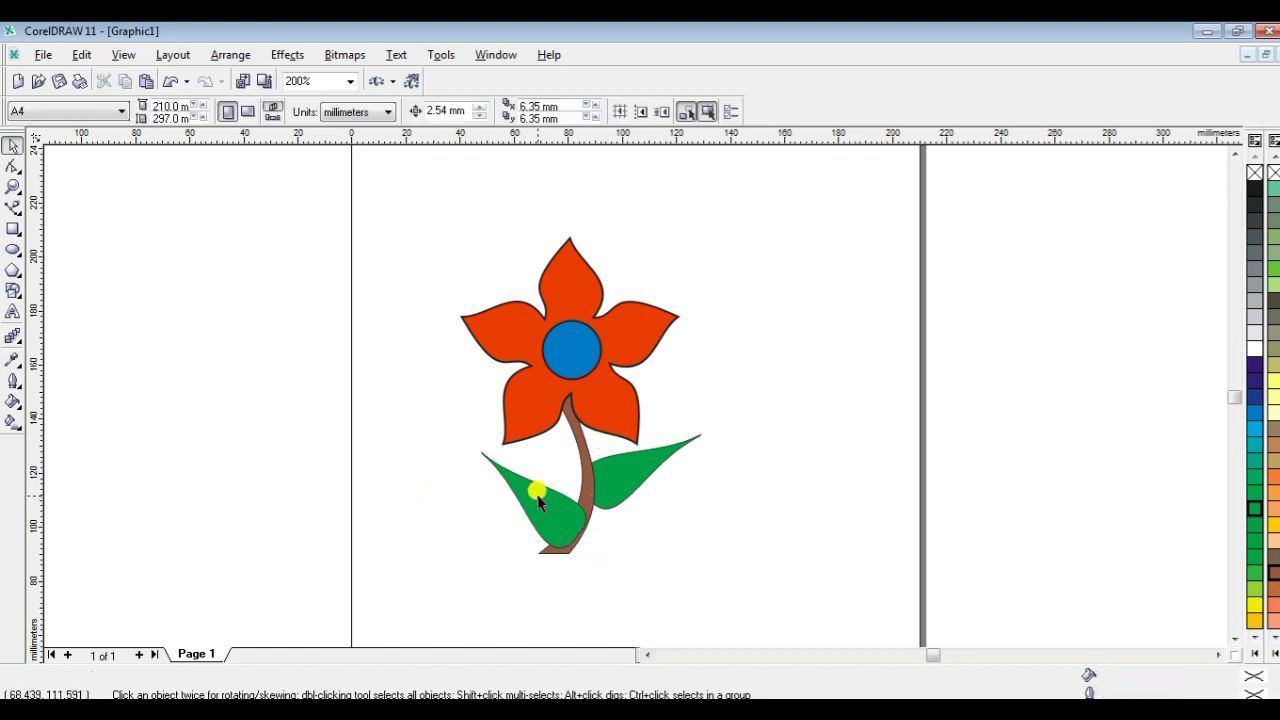
# Place the mirrored leaf behind the stem, raise it by about 7 mm so it meets the stem's left side, and deselect it
pyautogui.click(537, 496)
pyautogui.moveTo(537, 496); pyautogui.dragTo(543, 481)
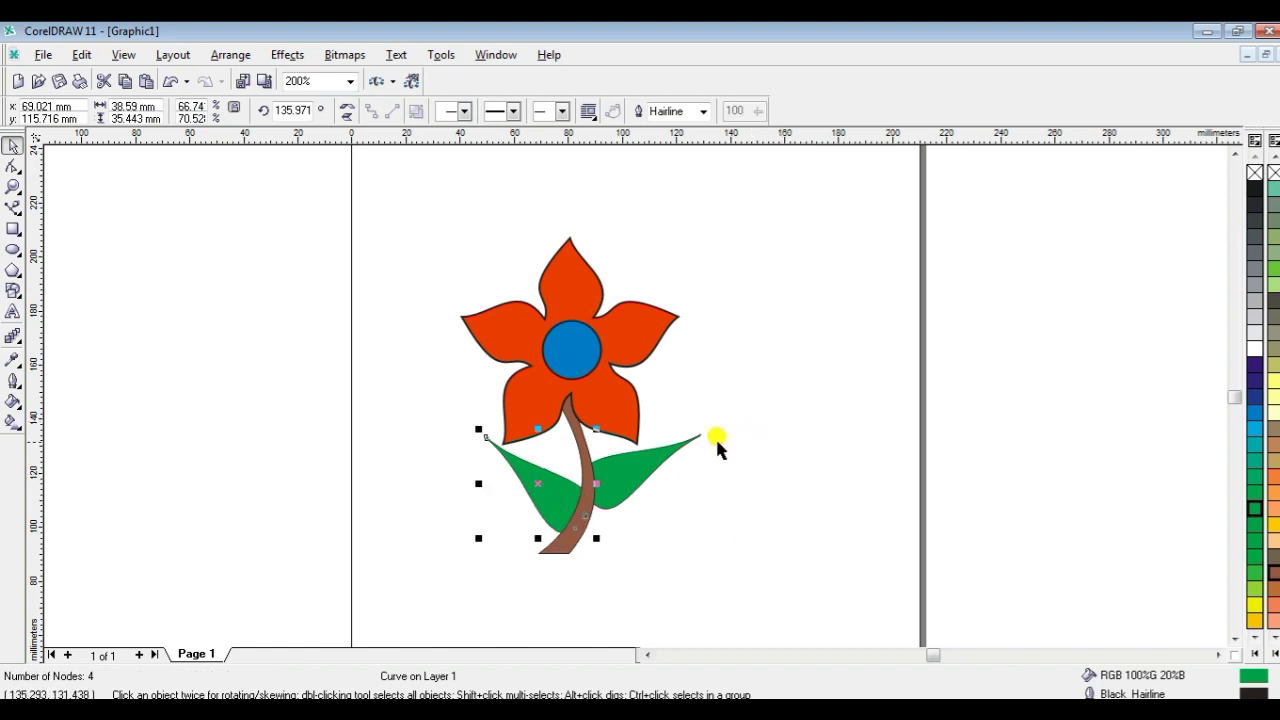
pyautogui.click(570, 497)
pyautogui.moveTo(570, 497); pyautogui.dragTo(563, 492)
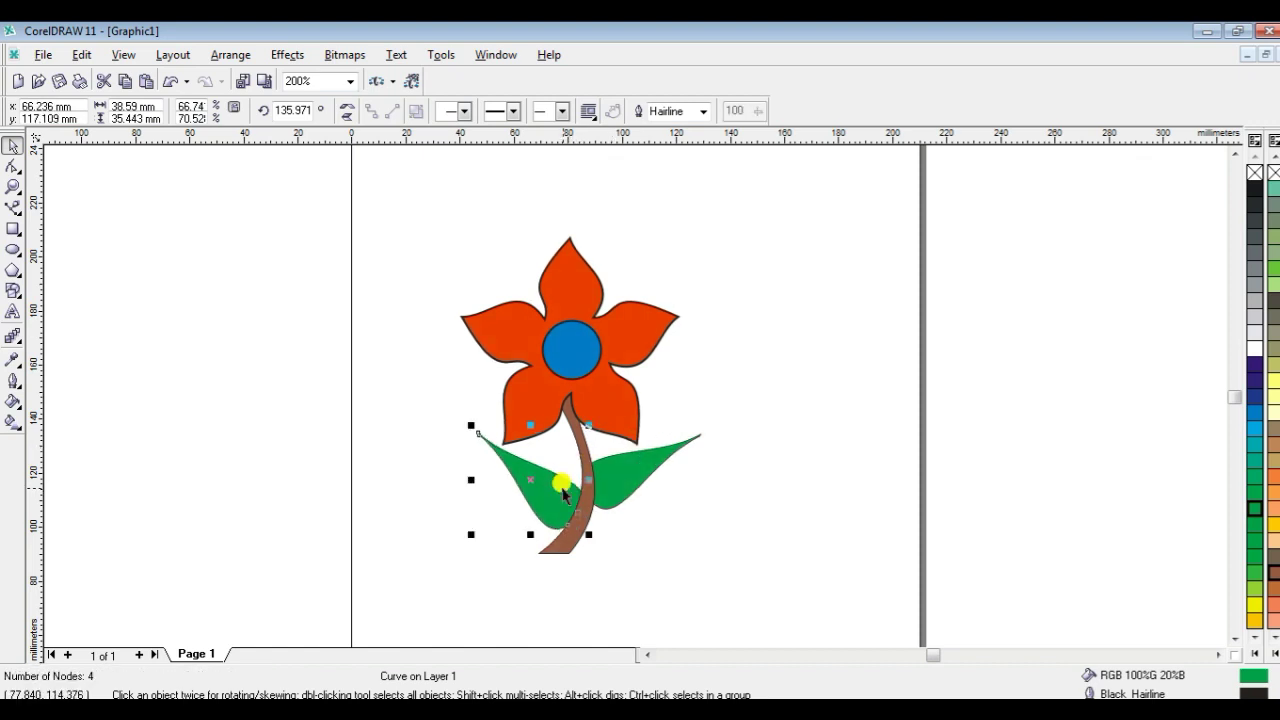
pyautogui.click(676, 510)
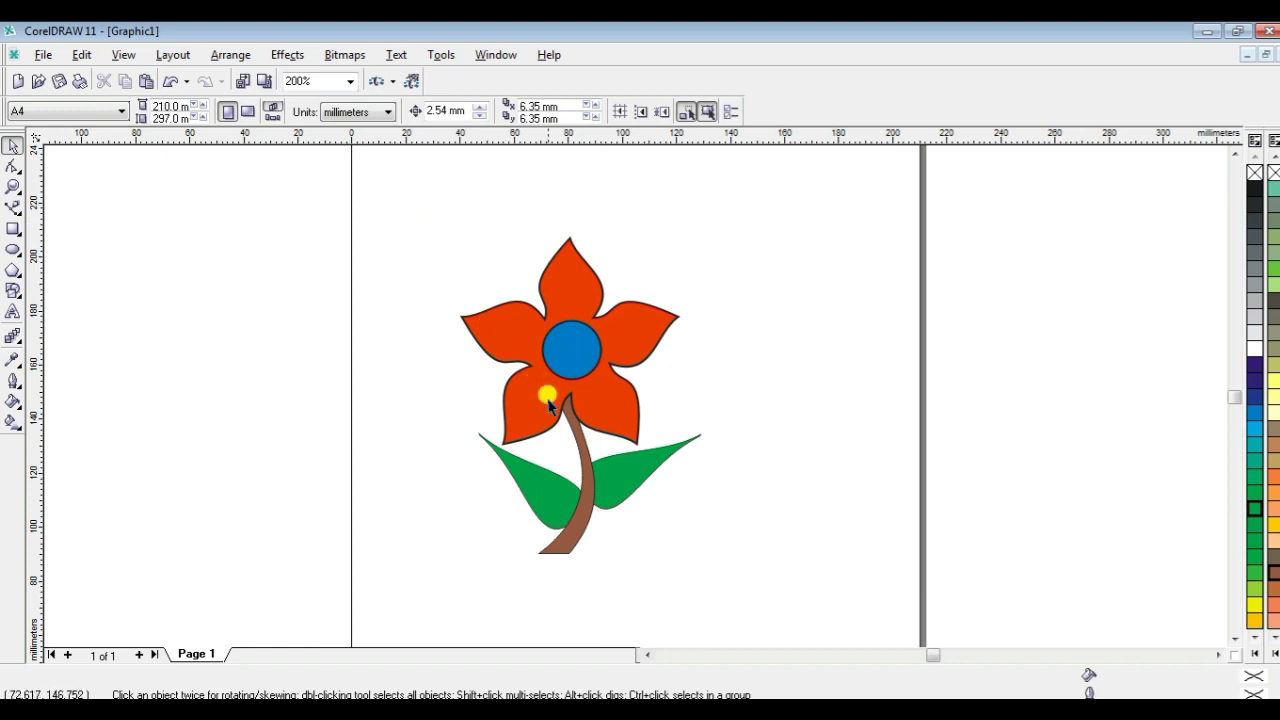
# Give the stem and both leaves a 0.706 mm outline, one after another, and clear the selection
pyautogui.click(581, 441)
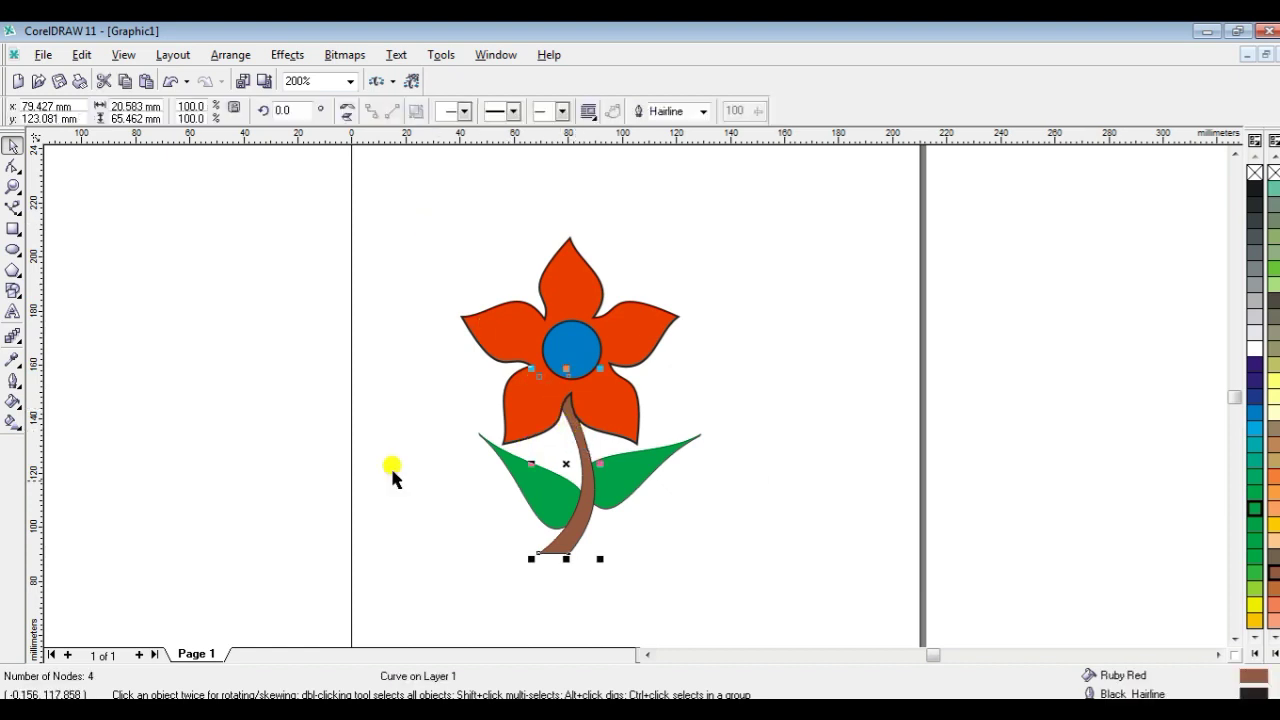
pyautogui.click(15, 384)
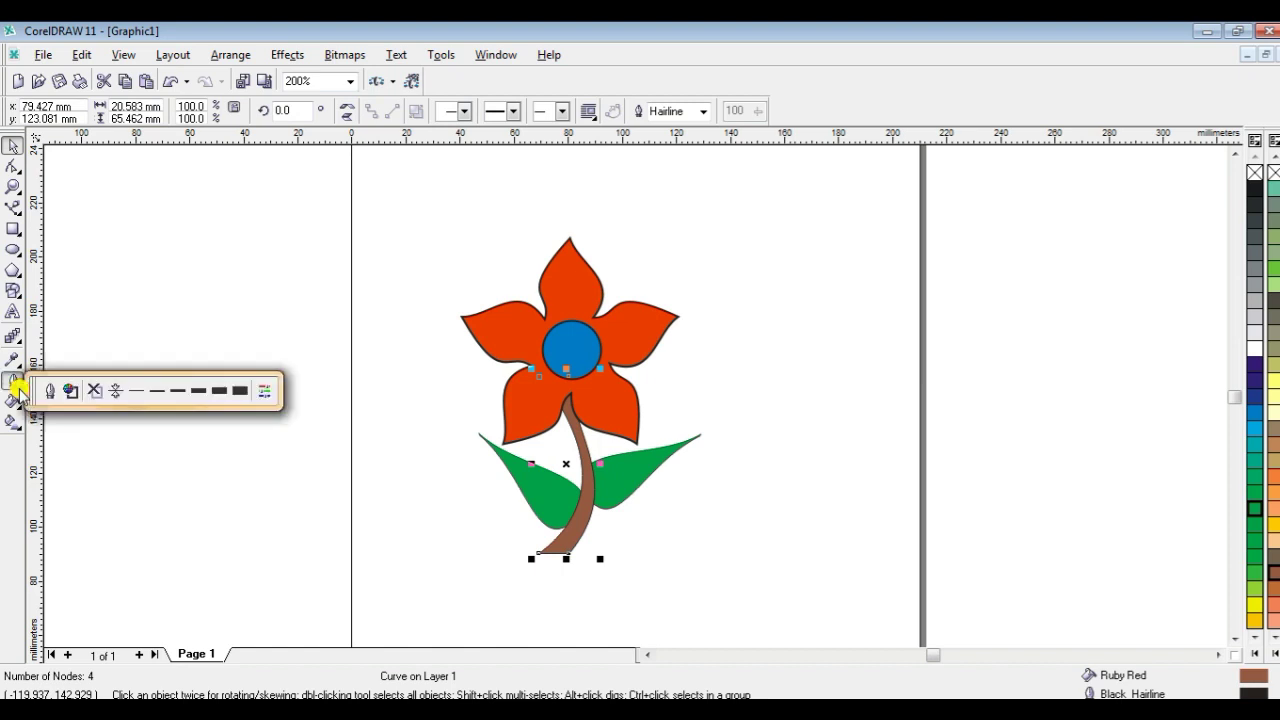
pyautogui.click(172, 391)
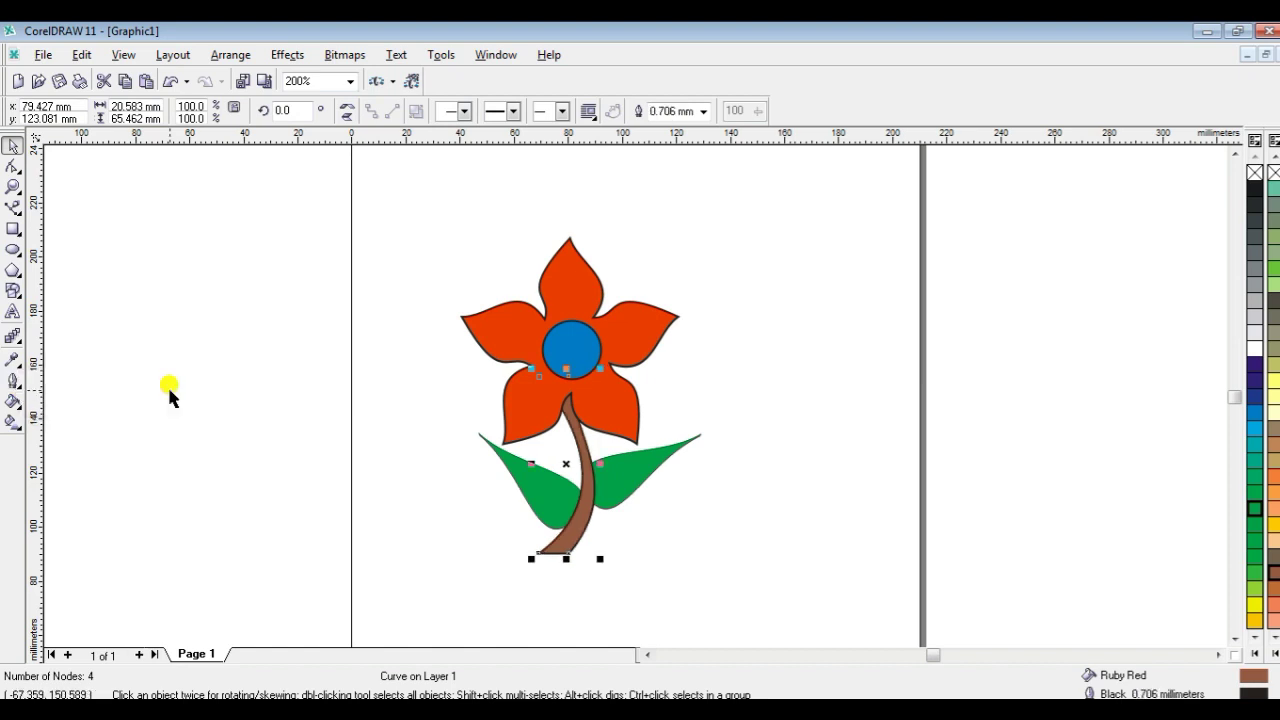
pyautogui.click(535, 493)
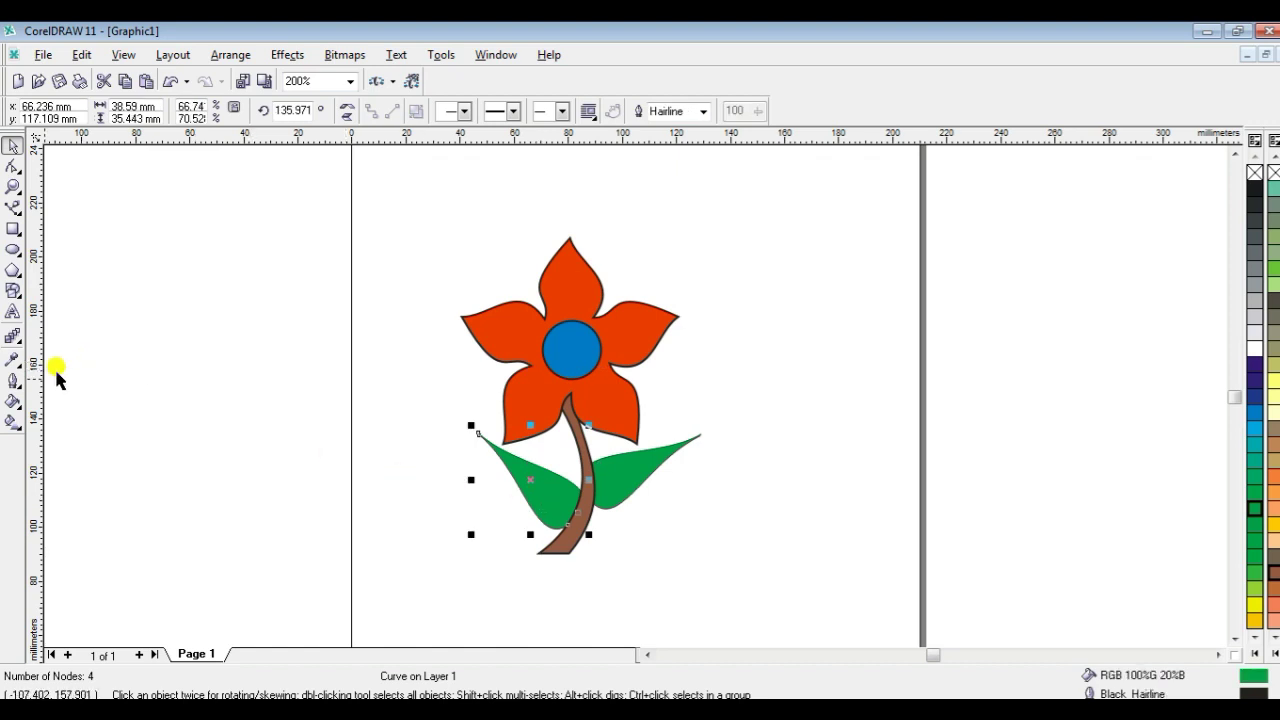
pyautogui.click(14, 381)
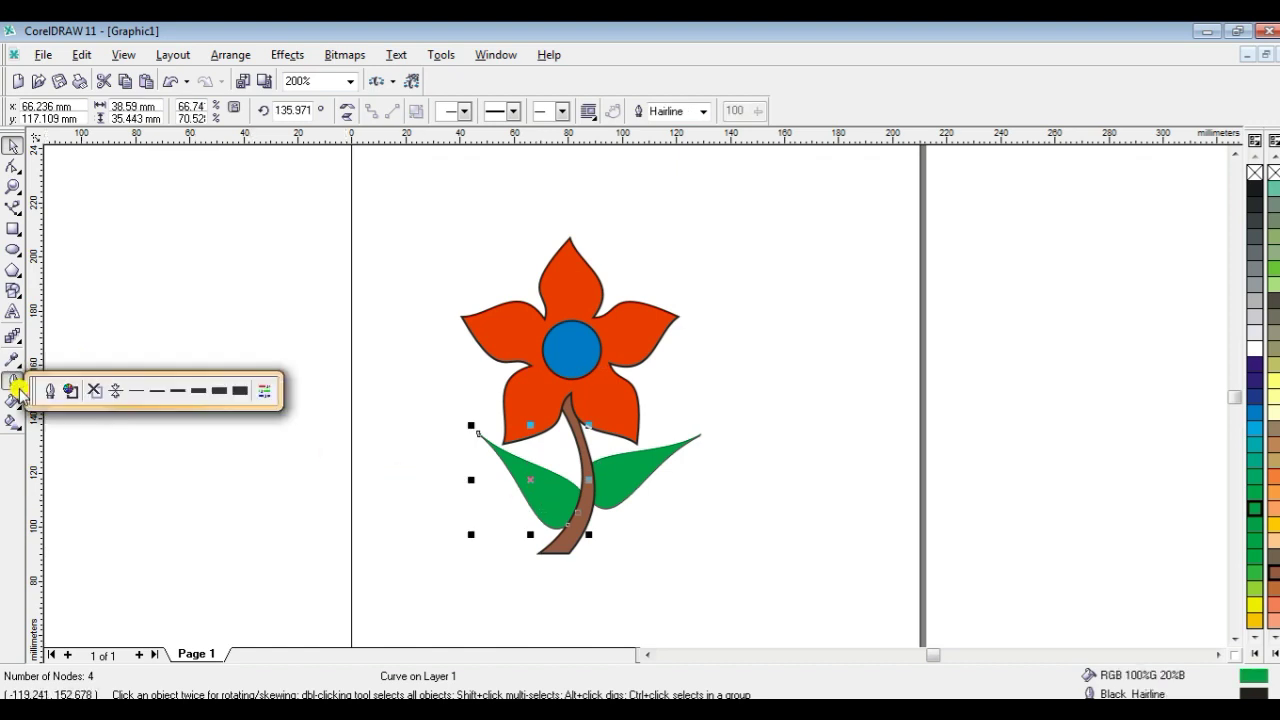
pyautogui.click(174, 392)
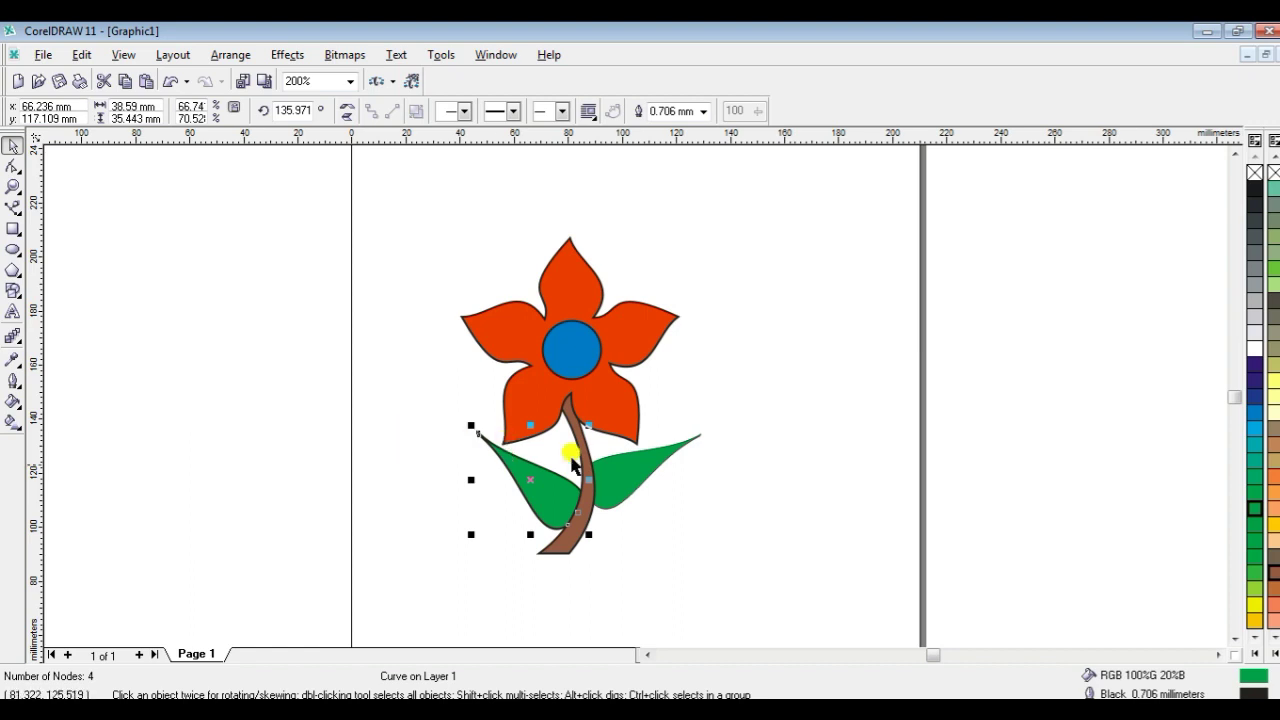
pyautogui.click(645, 468)
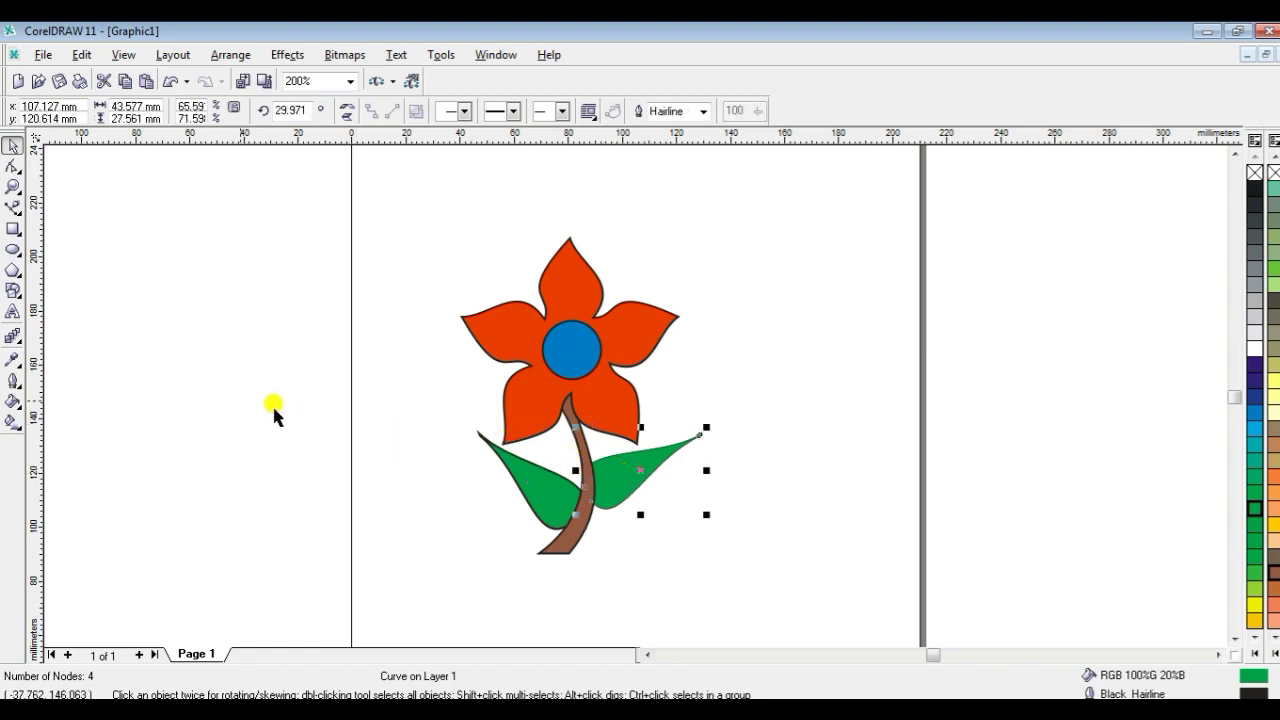
pyautogui.click(15, 384)
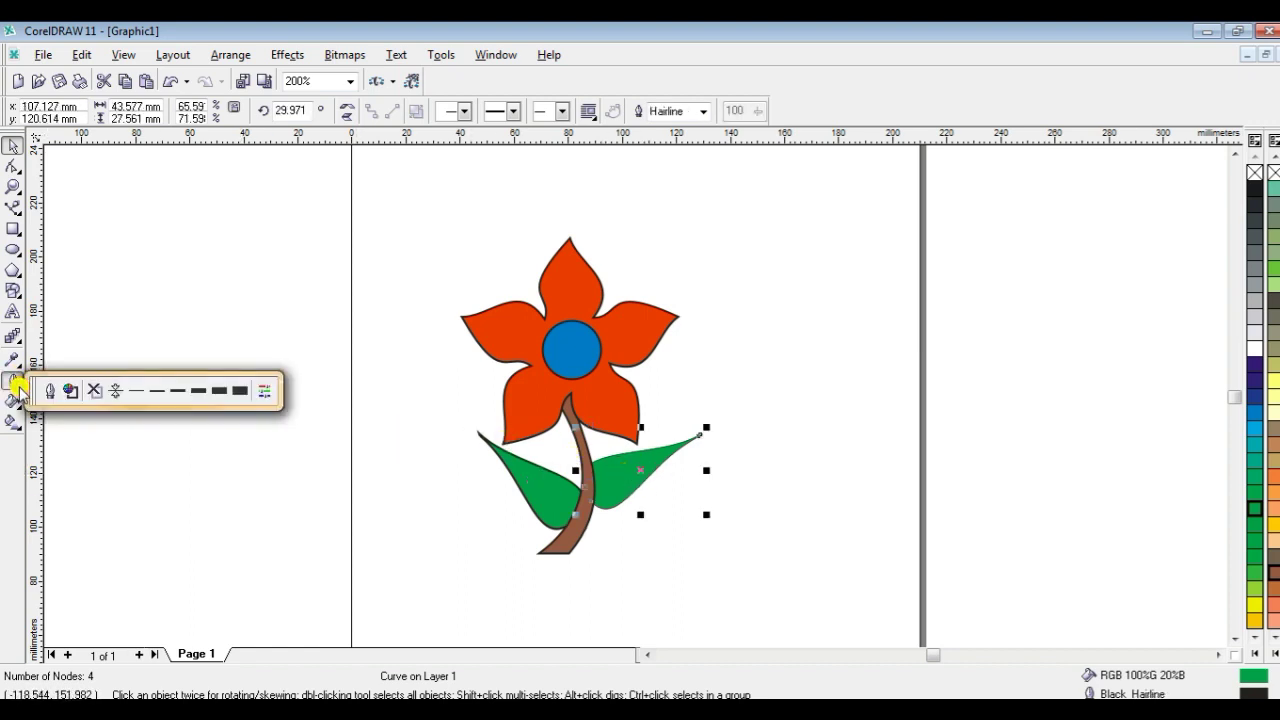
pyautogui.click(176, 390)
pyautogui.click(832, 298)
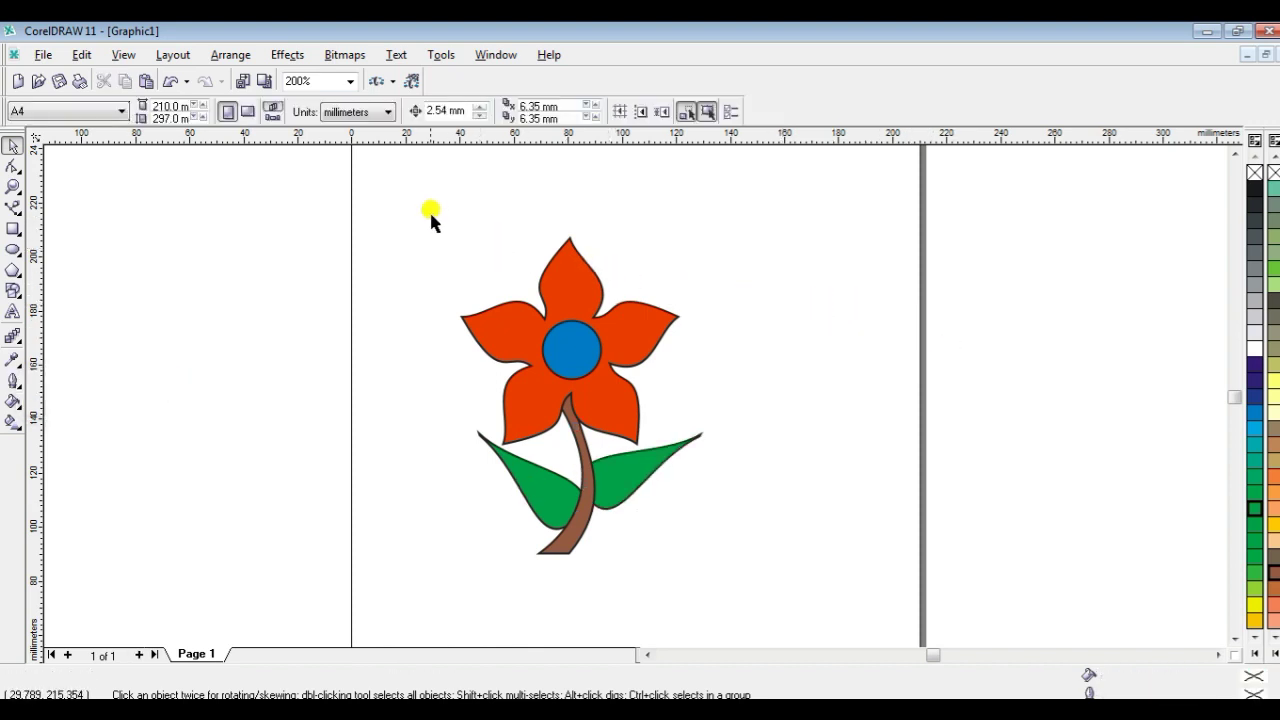
# Group all six flower objects, move the group about 9 mm right and 18 mm up on the page, and deselect it
pyautogui.moveTo(420, 215); pyautogui.dragTo(743, 574)
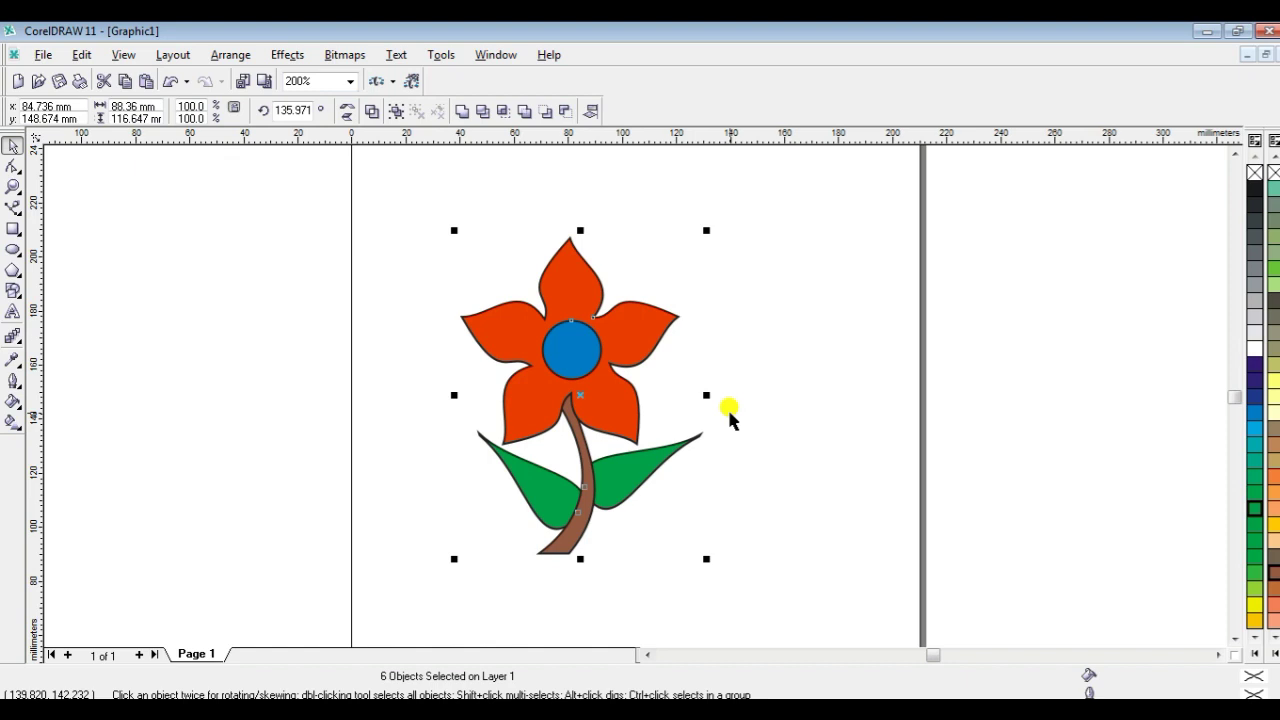
pyautogui.hotkey('ctrl', 'g')
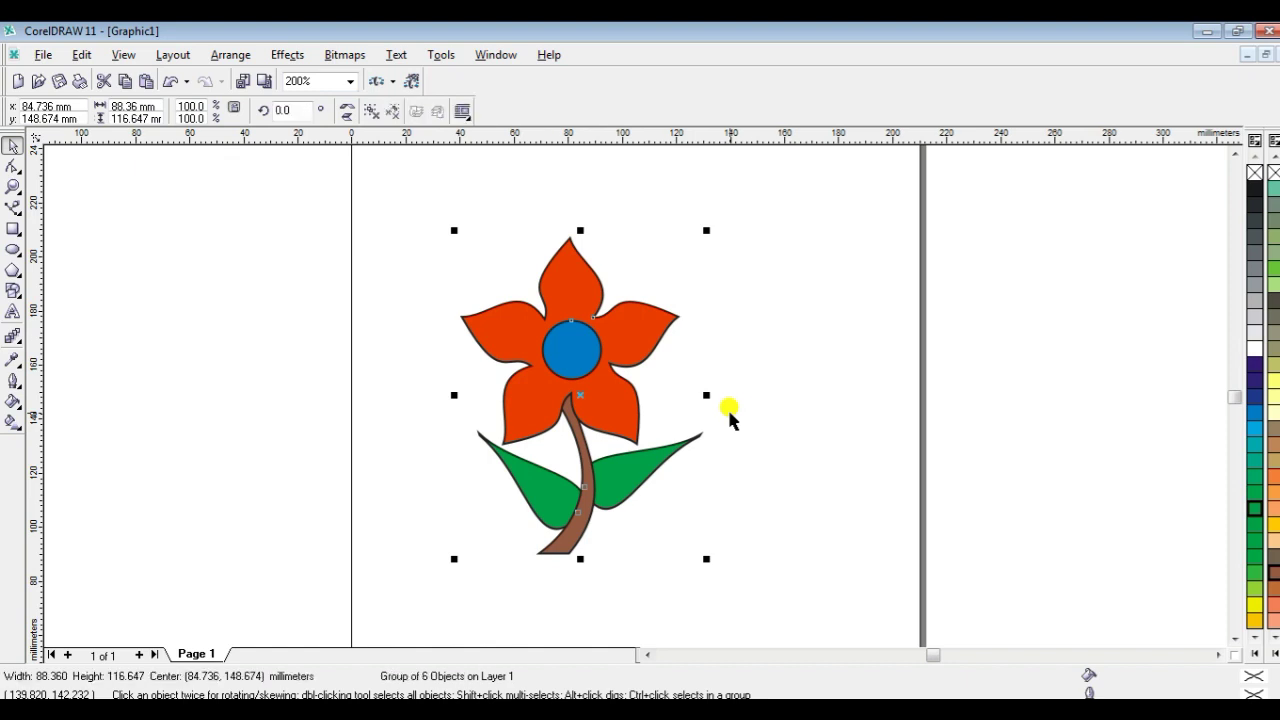
pyautogui.click(727, 407)
pyautogui.moveTo(597, 377); pyautogui.dragTo(621, 327)
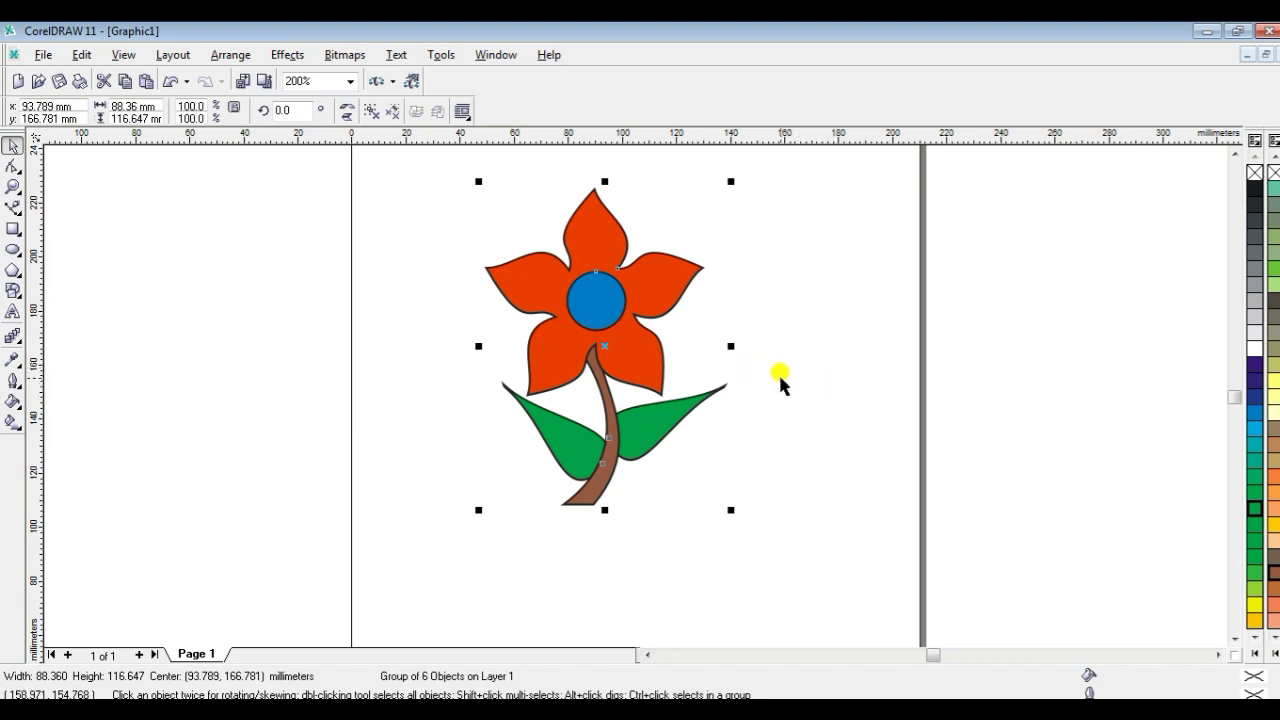
pyautogui.click(939, 340)
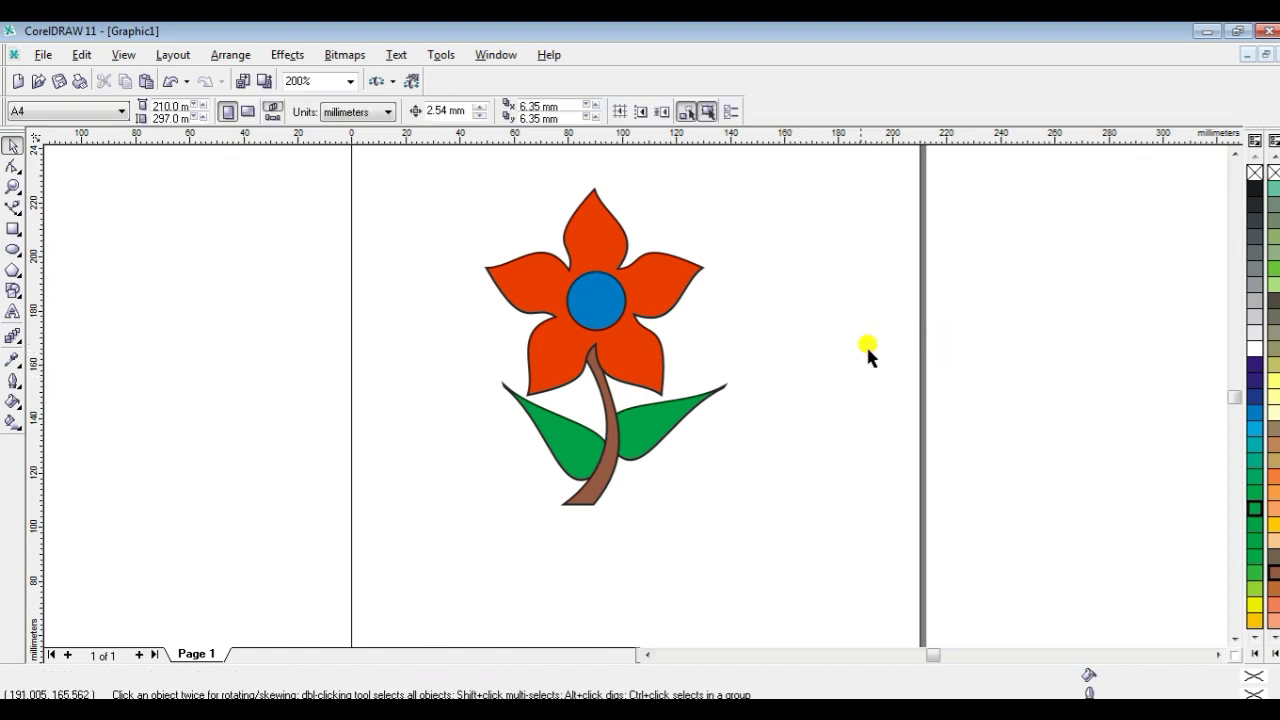